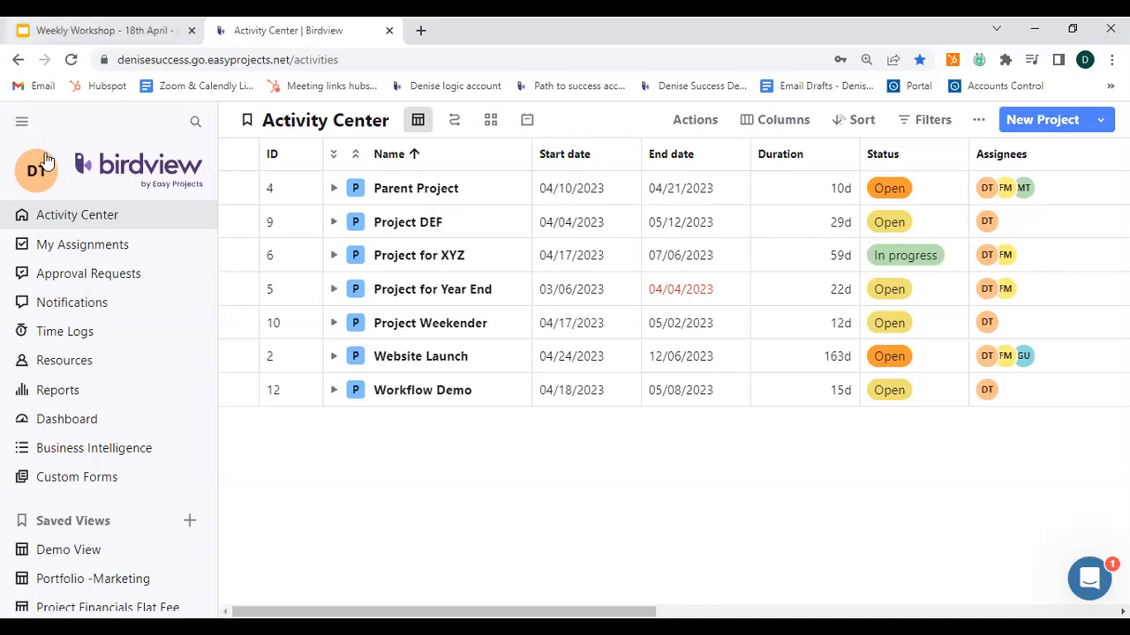
Open the Project Manager access level in the company settings.
{"action": "left_click", "coordinate": [32, 181]}
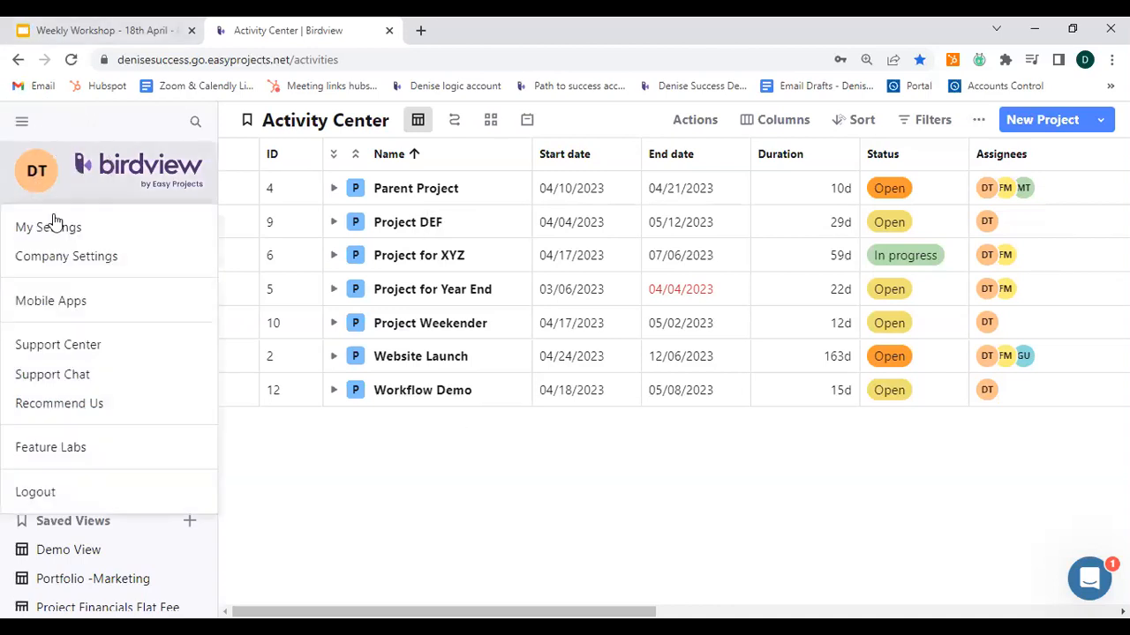
{"action": "left_click", "coordinate": [117, 316]}
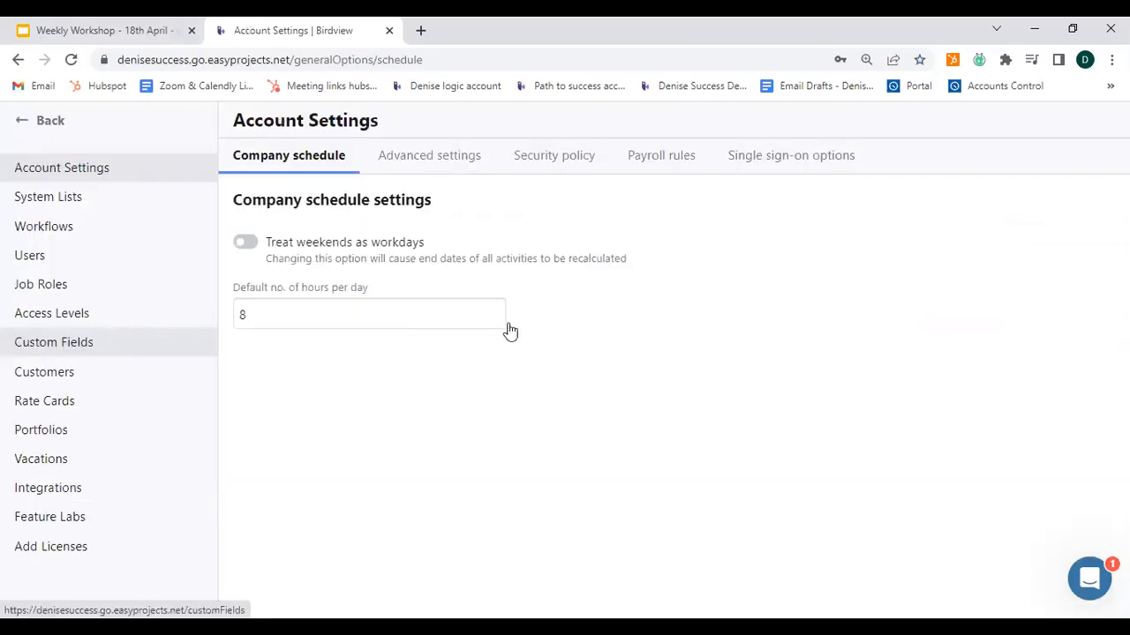
{"action": "scroll", "coordinate": [398, 451], "scroll_direction": "down", "scroll_amount": 1}
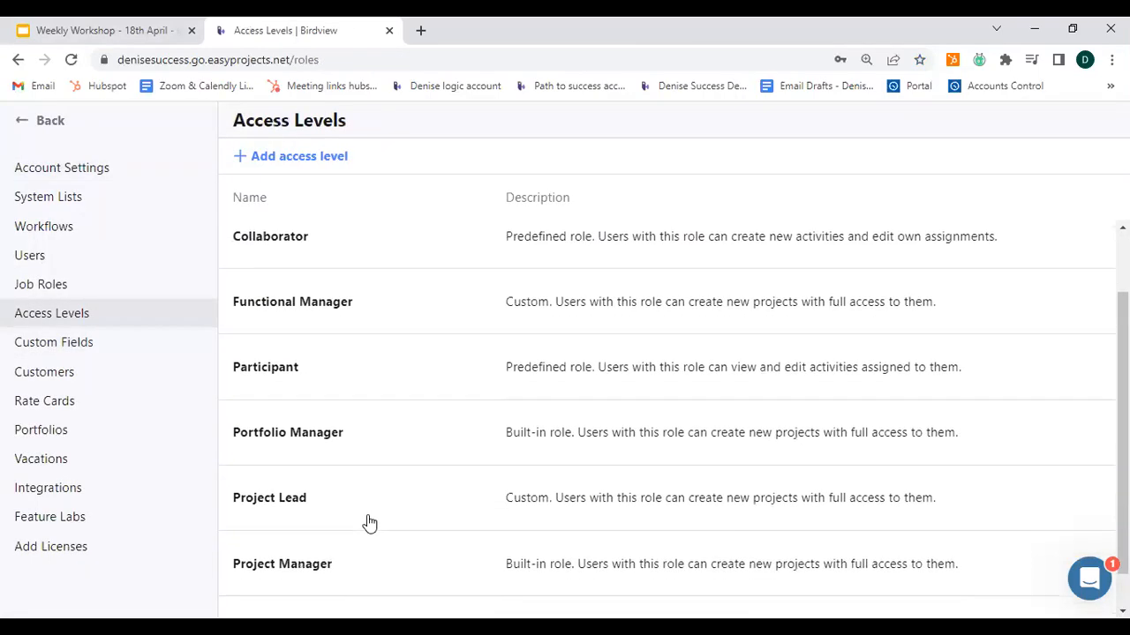
{"action": "scroll", "coordinate": [327, 528], "scroll_direction": "down", "scroll_amount": 1}
{"action": "left_click", "coordinate": [308, 526]}
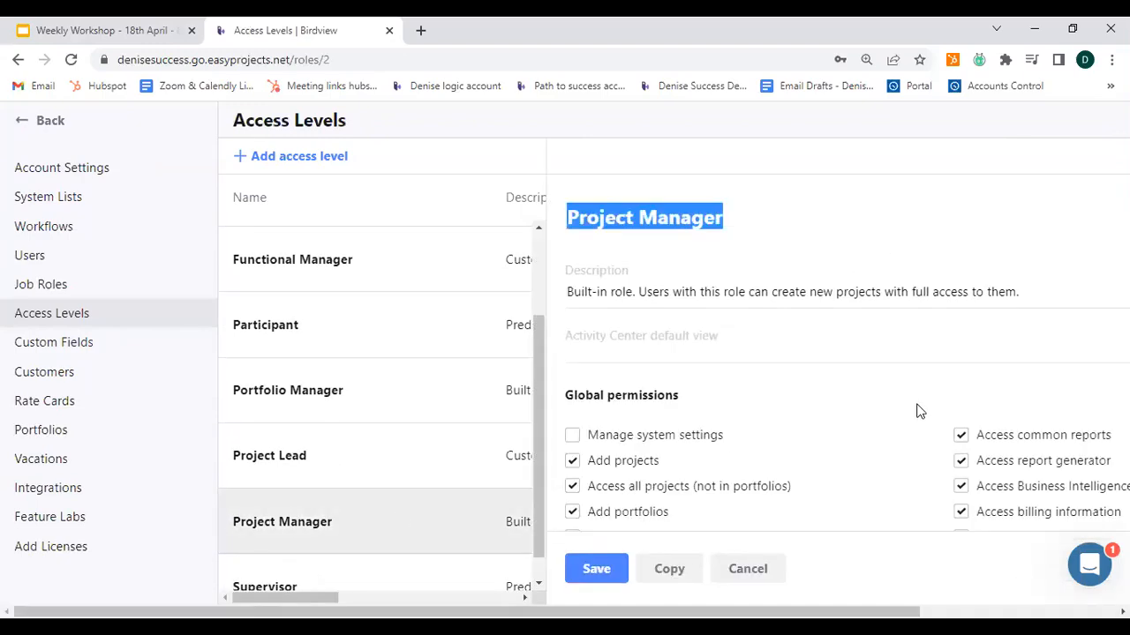
Check the Manage workflows permission among the Project Manager's global permissions, and close the access level.
{"action": "scroll", "coordinate": [918, 411], "scroll_direction": "down", "scroll_amount": 3}
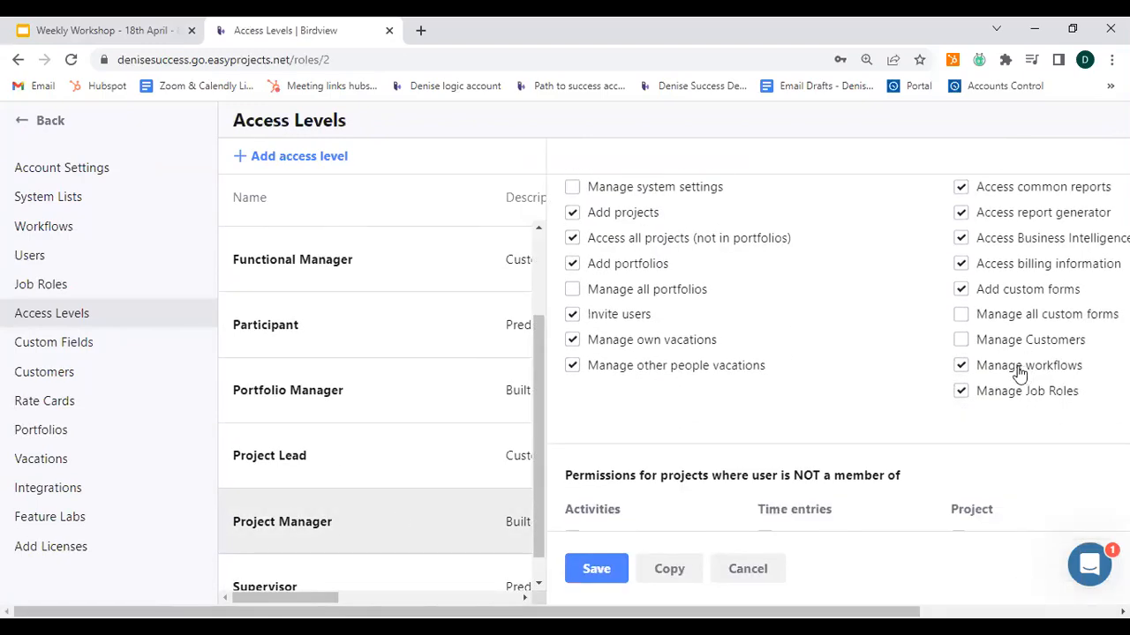
{"action": "left_click", "coordinate": [962, 371]}
{"action": "left_click", "coordinate": [596, 569]}
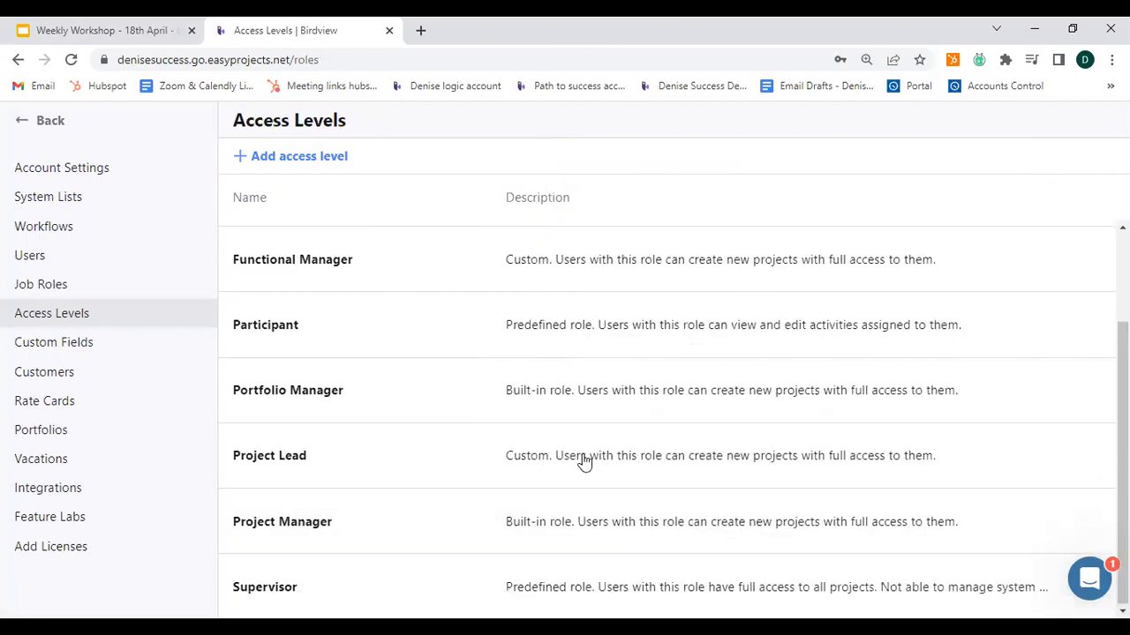
{"action": "scroll", "coordinate": [398, 448], "scroll_direction": "up", "scroll_amount": 1}
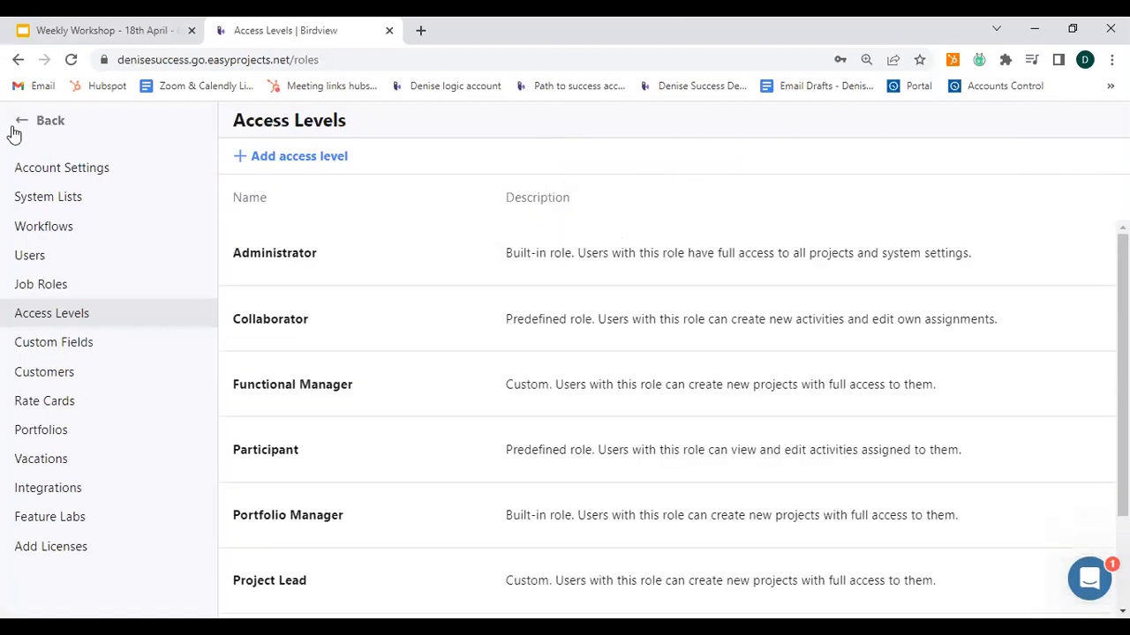
Open the Workflows settings and look at the actions available for the Marketing workflow.
{"action": "left_click", "coordinate": [76, 239]}
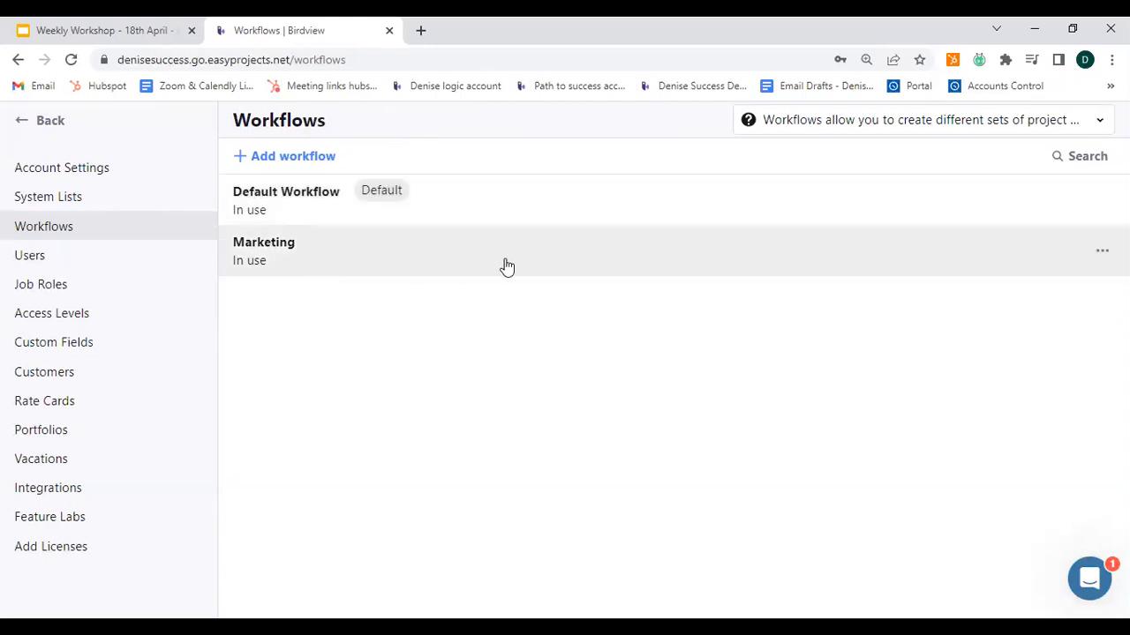
{"action": "left_click", "coordinate": [381, 247]}
{"action": "left_click", "coordinate": [1101, 254]}
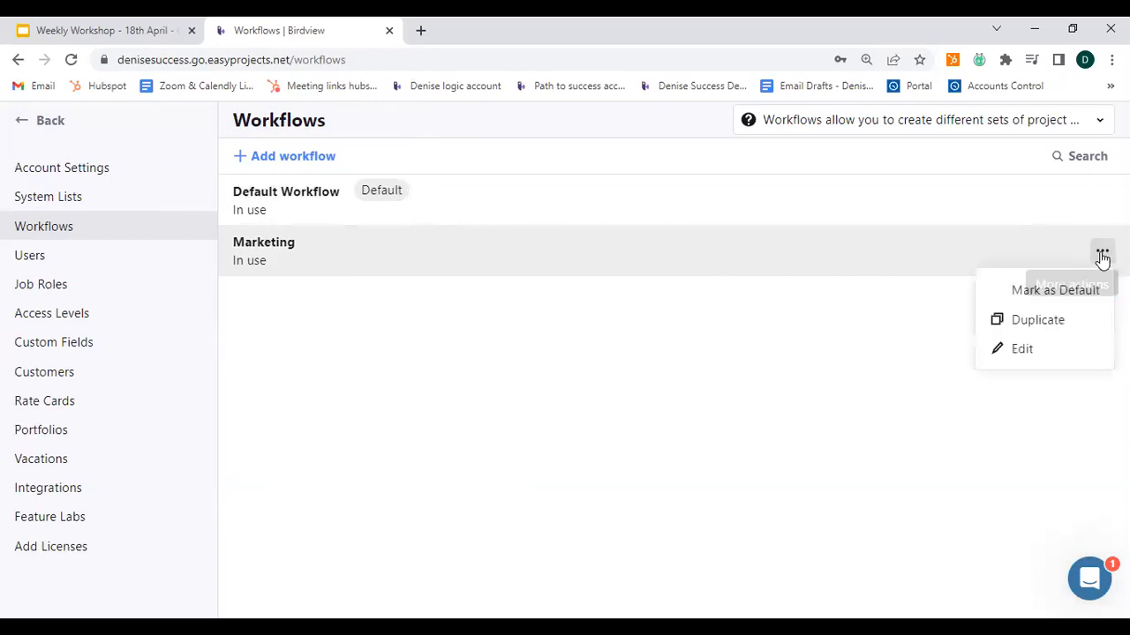
{"action": "left_click", "coordinate": [1044, 300]}
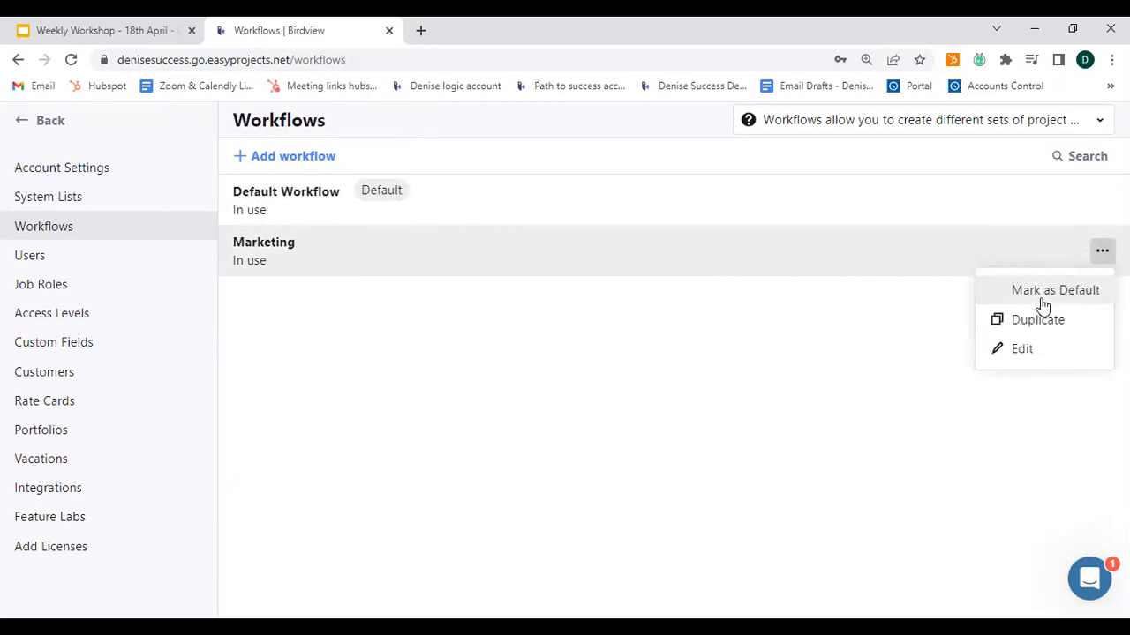
{"action": "left_click", "coordinate": [418, 255]}
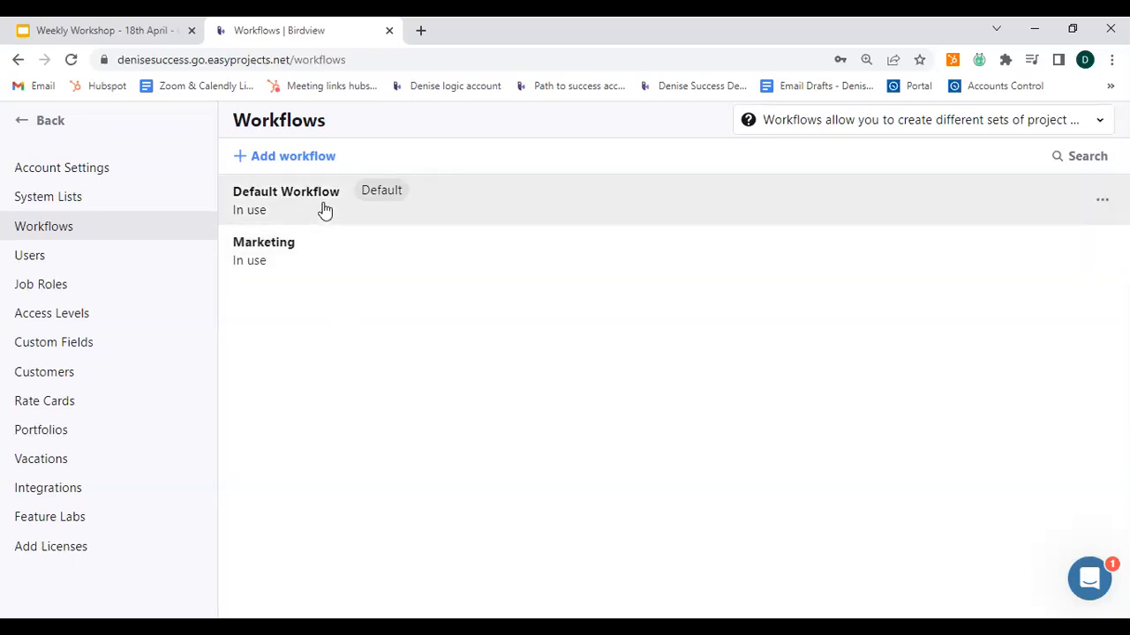
Open the Default Workflow, review its statuses and its Duplicate option, and close it.
{"action": "left_click", "coordinate": [323, 210]}
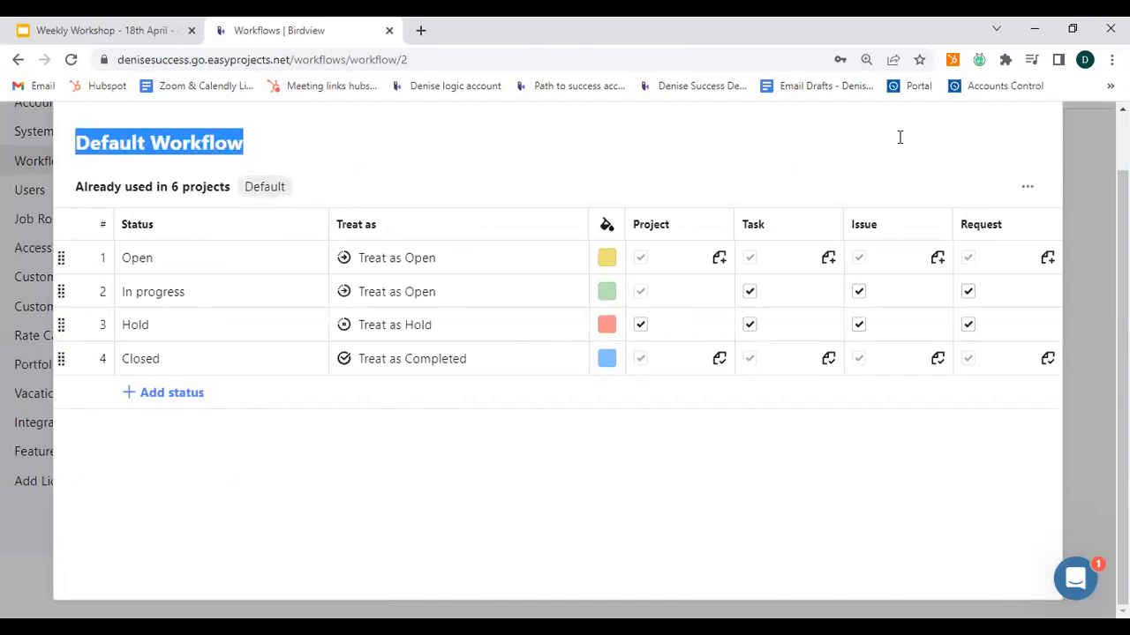
{"action": "left_click", "coordinate": [1025, 188]}
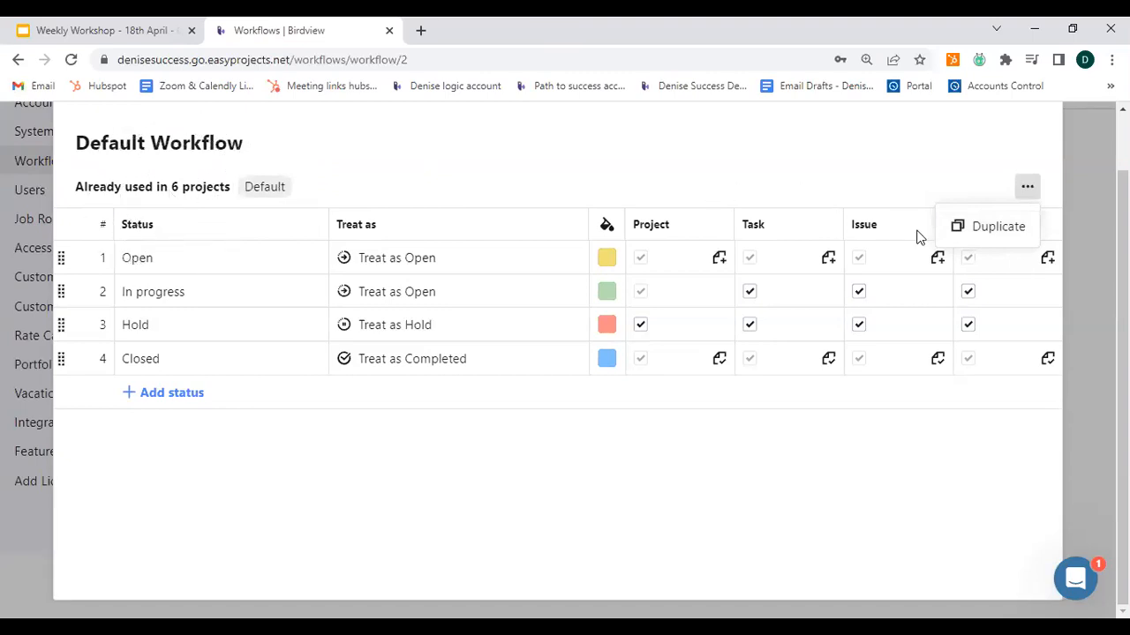
{"action": "left_click", "coordinate": [1007, 242]}
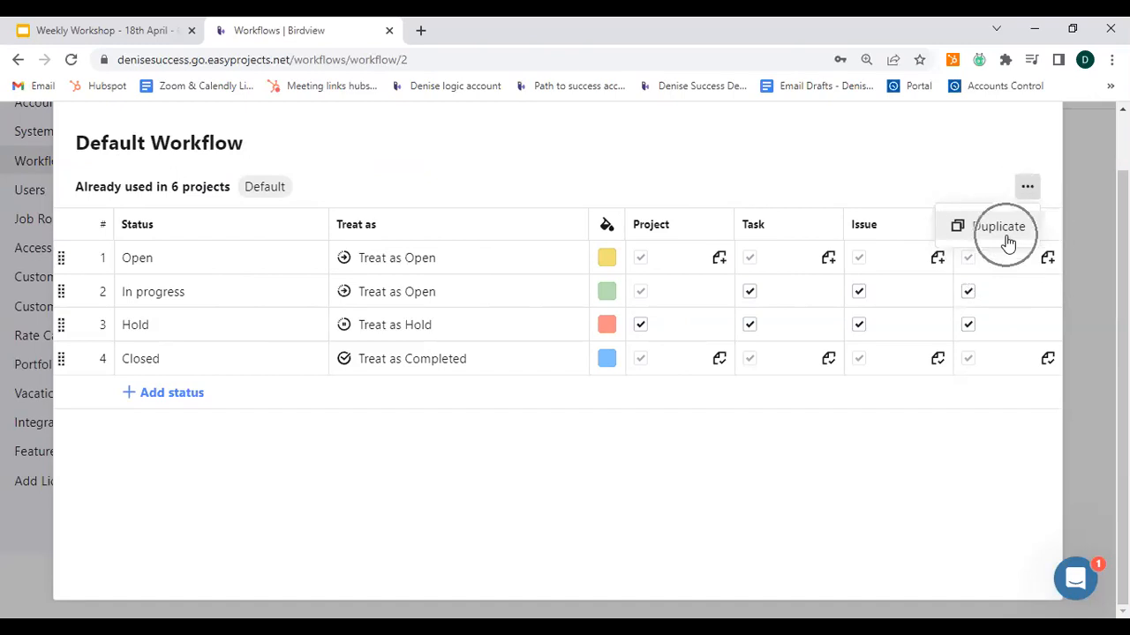
{"action": "left_click", "coordinate": [910, 184]}
{"action": "scroll", "coordinate": [910, 185], "scroll_direction": "up", "scroll_amount": 1}
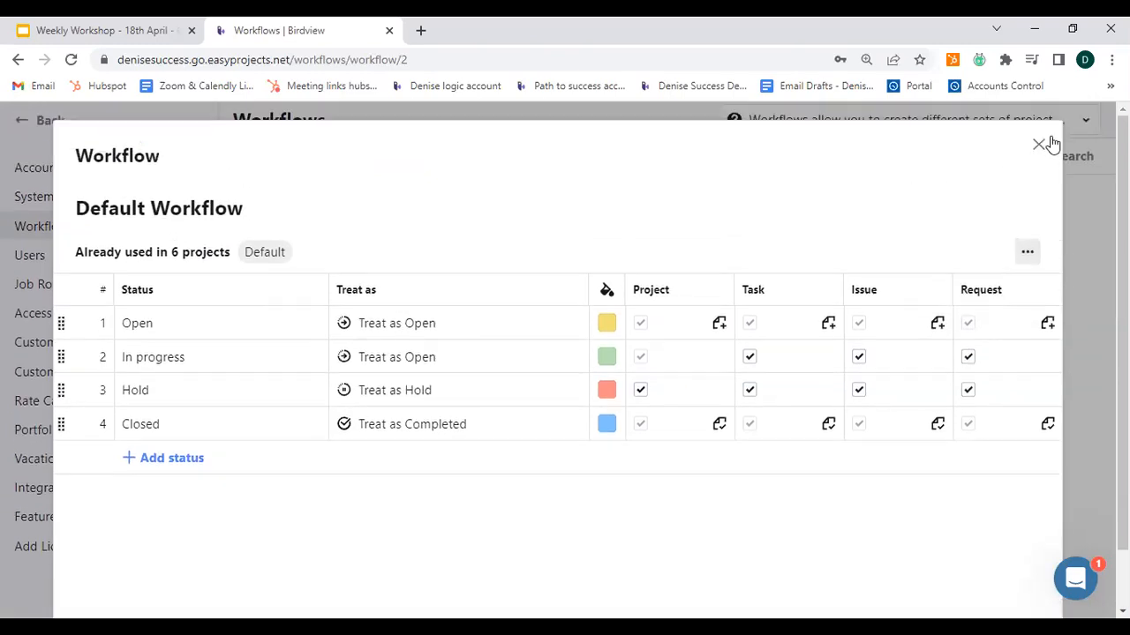
{"action": "left_click", "coordinate": [1036, 145]}
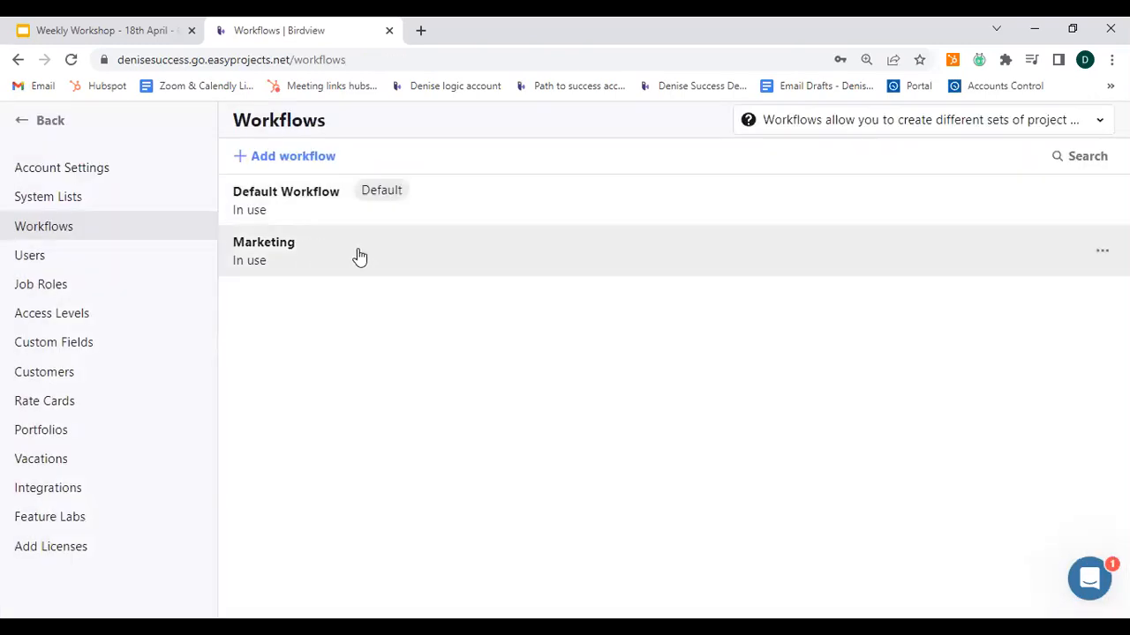
Open the Marketing workflow, check its Mark as Default and Duplicate options, and close it.
{"action": "left_click", "coordinate": [372, 262]}
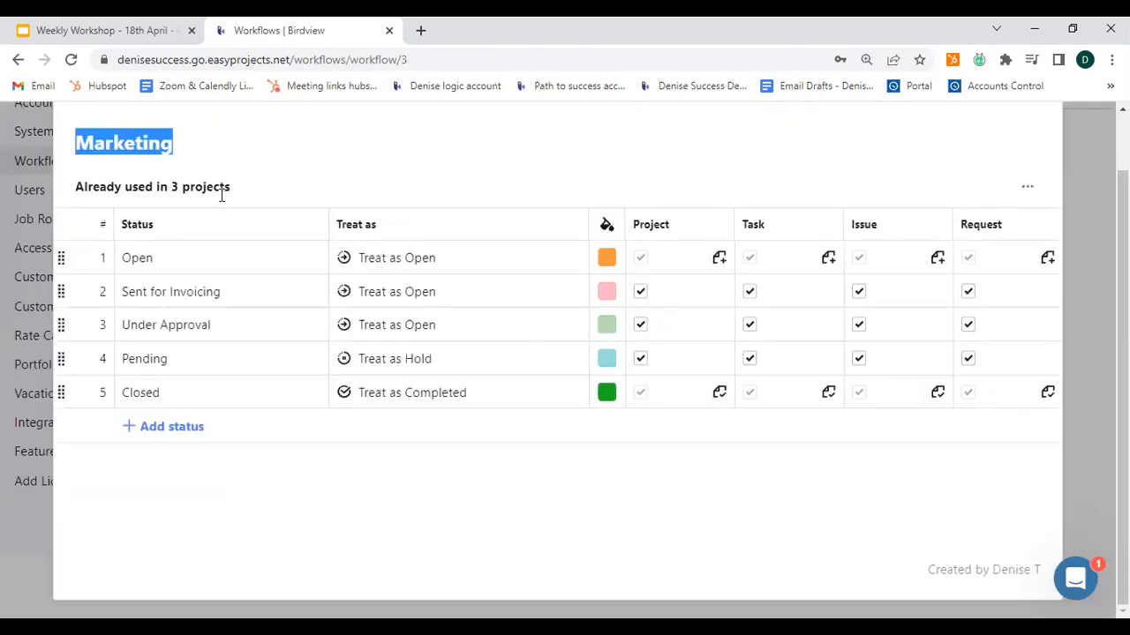
{"action": "scroll", "coordinate": [456, 358], "scroll_direction": "up", "scroll_amount": 1}
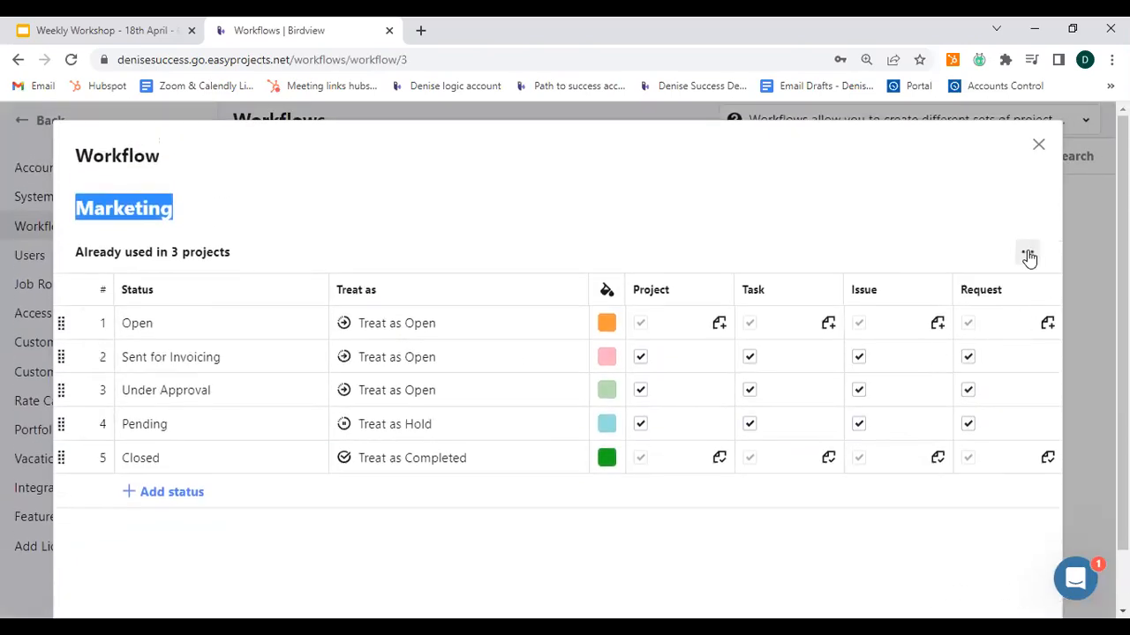
{"action": "left_click", "coordinate": [1028, 255]}
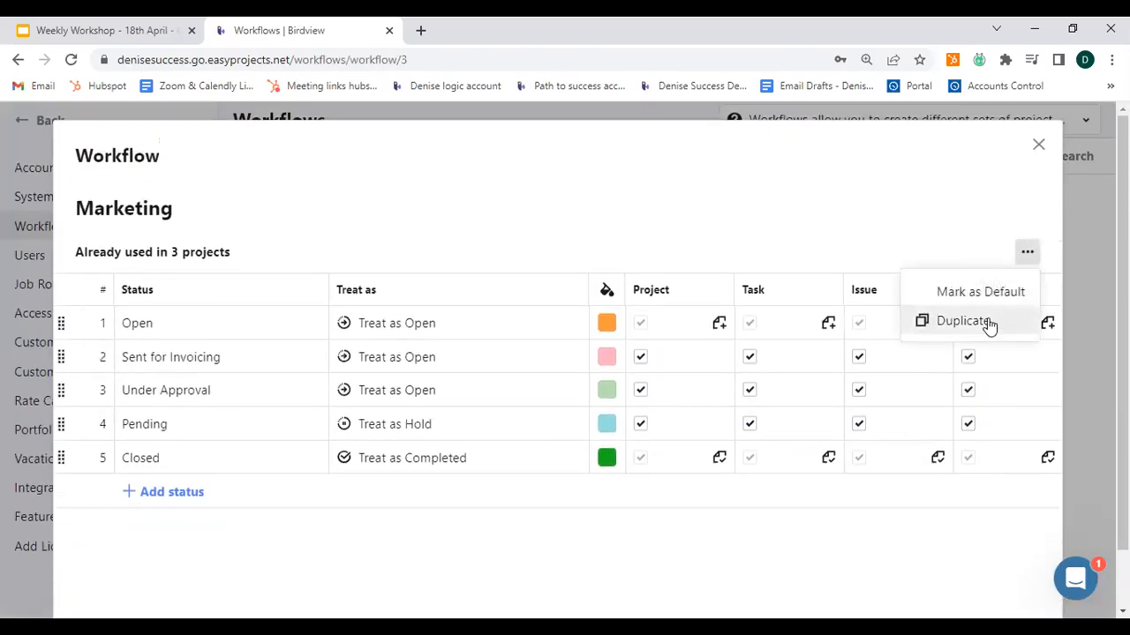
{"action": "key", "text": "ctrl"}
{"action": "key", "text": "ctrl"}
{"action": "key", "text": "ctrl"}
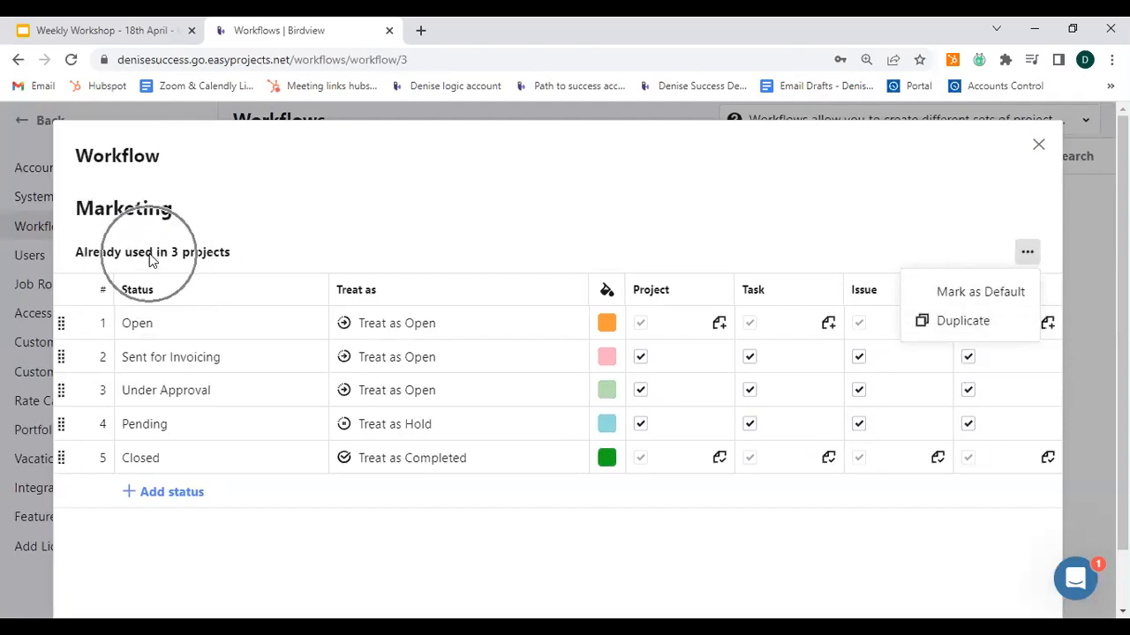
{"action": "left_click", "coordinate": [1034, 146]}
{"action": "left_click", "coordinate": [1037, 146]}
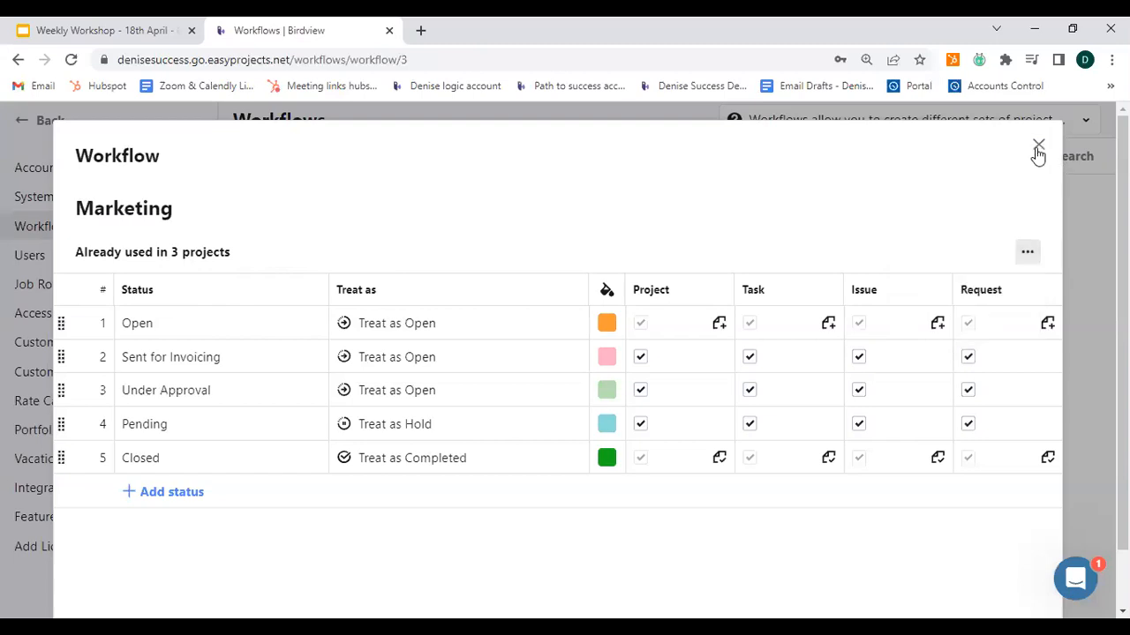
Reopen the Default Workflow and examine the order of its statuses.
{"action": "left_click", "coordinate": [317, 215]}
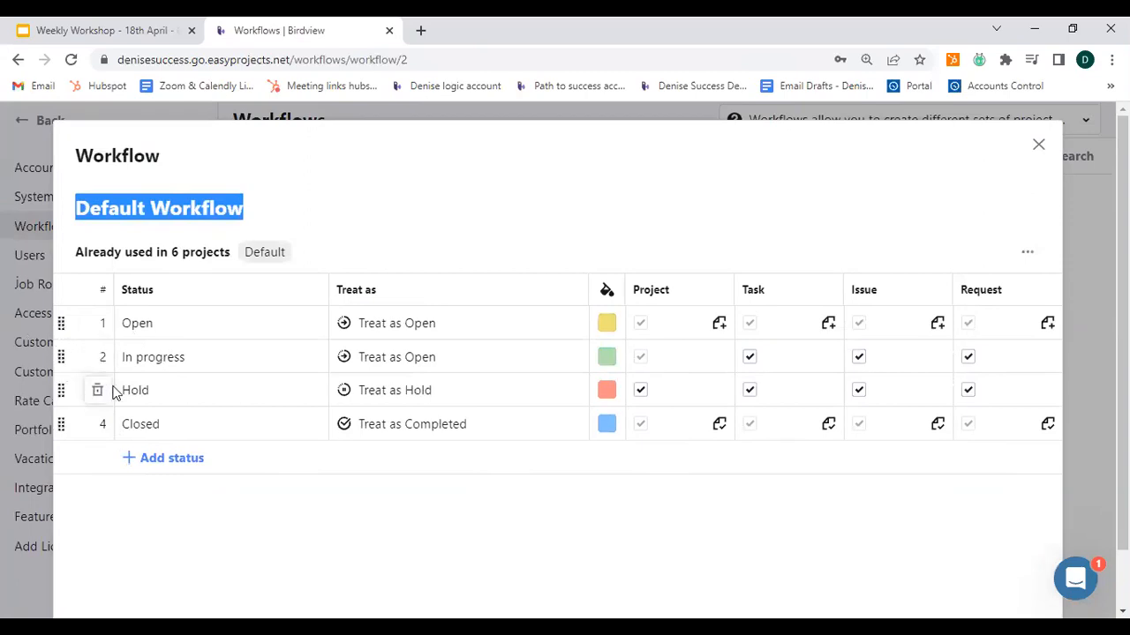
{"action": "left_click", "coordinate": [172, 353]}
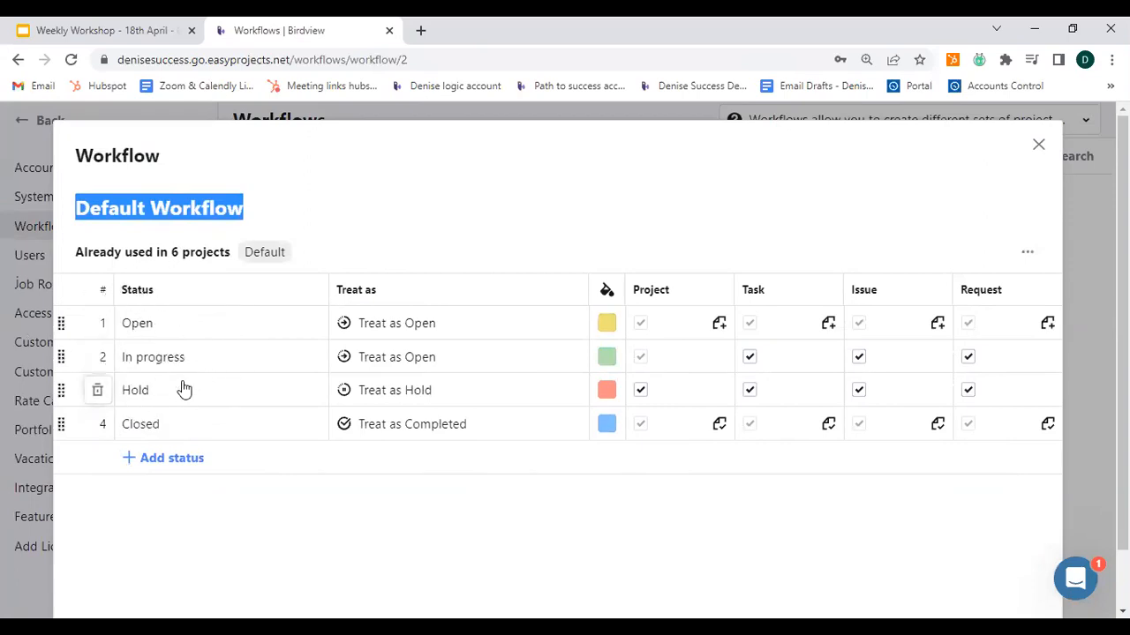
{"action": "left_click", "coordinate": [59, 389]}
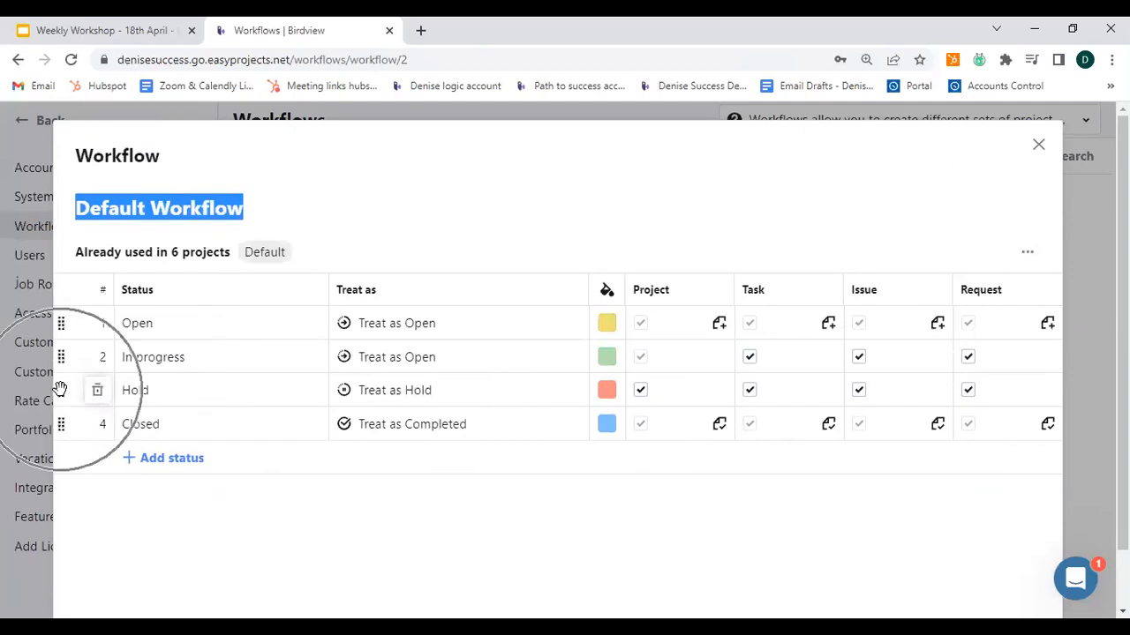
Move the Hold status below Closed in the Default Workflow.
{"action": "scroll", "coordinate": [59, 411], "scroll_direction": "down", "scroll_amount": 1}
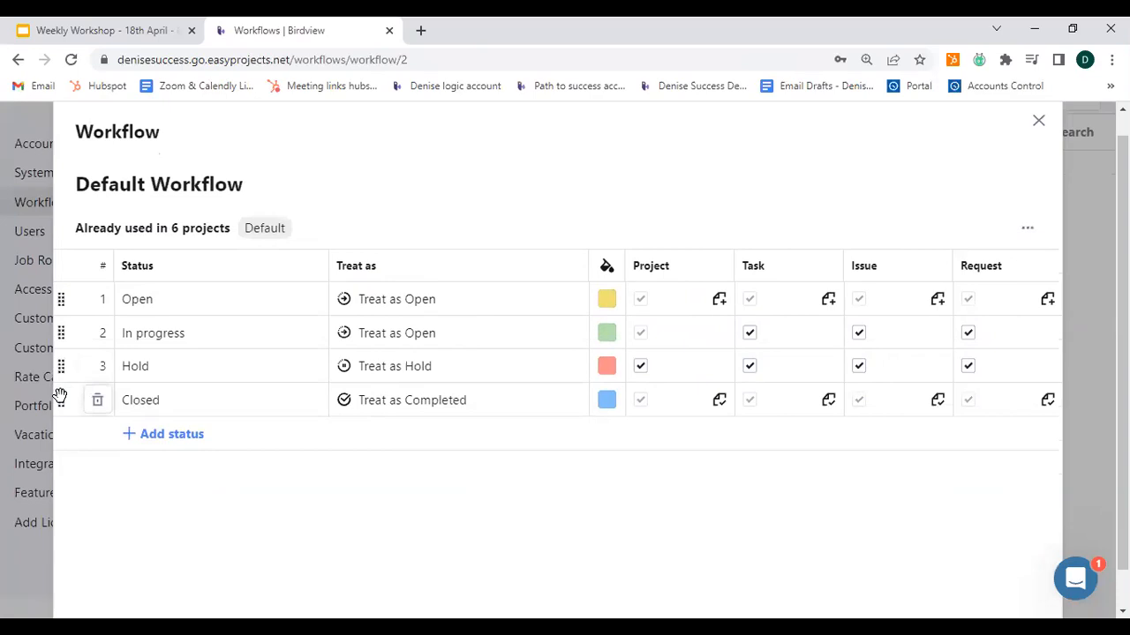
{"action": "left_click_drag", "start_coordinate": [59, 366], "coordinate": [63, 406]}
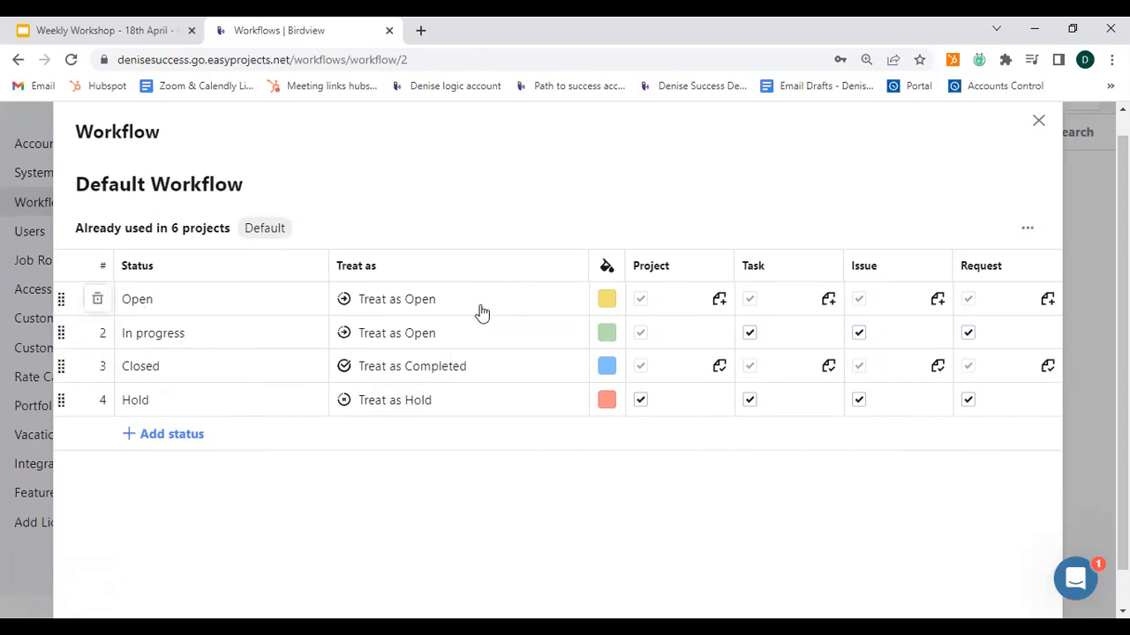
Review the Treat as options available for the Open status, leaving the selection as it is.
{"action": "key", "text": "ctrl"}
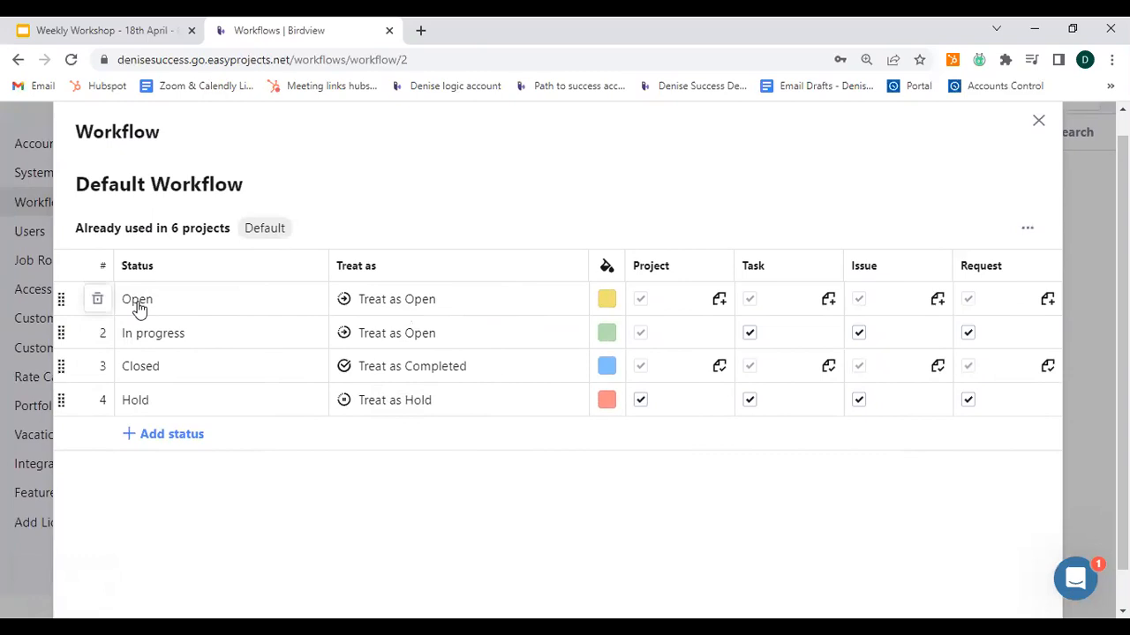
{"action": "left_click", "coordinate": [476, 302]}
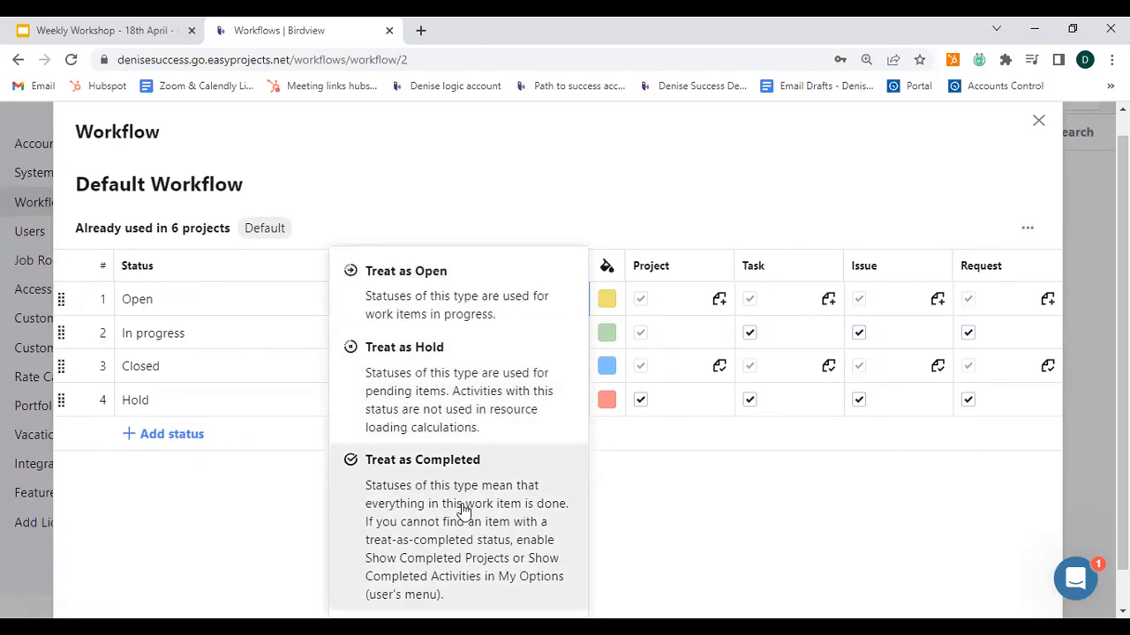
{"action": "left_click", "coordinate": [277, 534]}
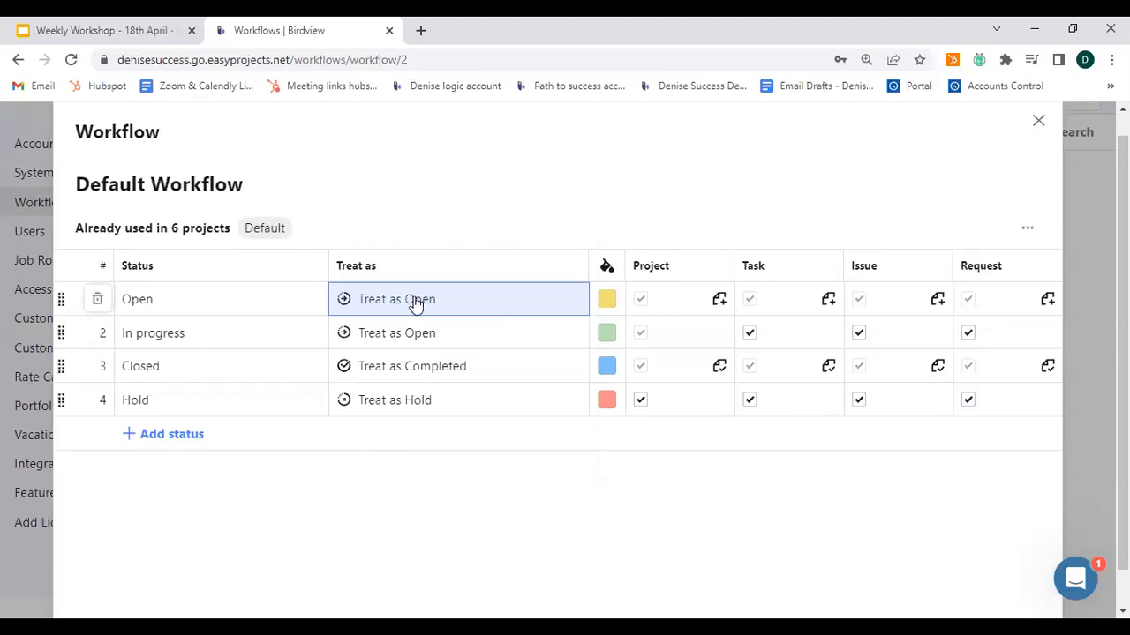
Move the Closed status back below Hold, to the end of the Default Workflow.
{"action": "key", "text": "ctrl"}
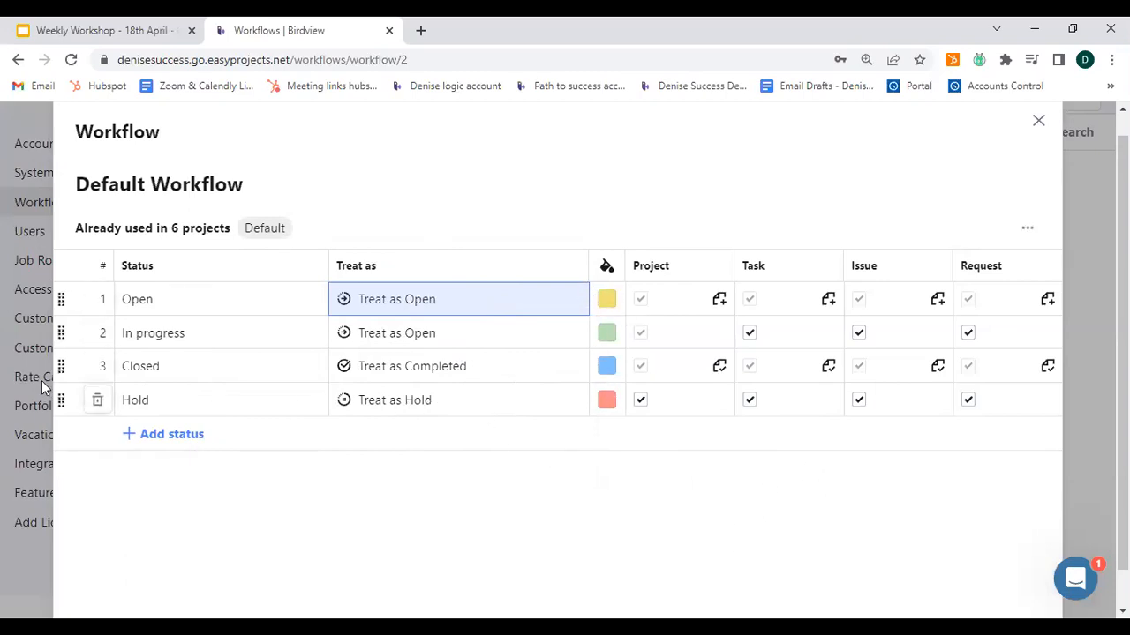
{"action": "left_click_drag", "start_coordinate": [59, 376], "coordinate": [62, 404]}
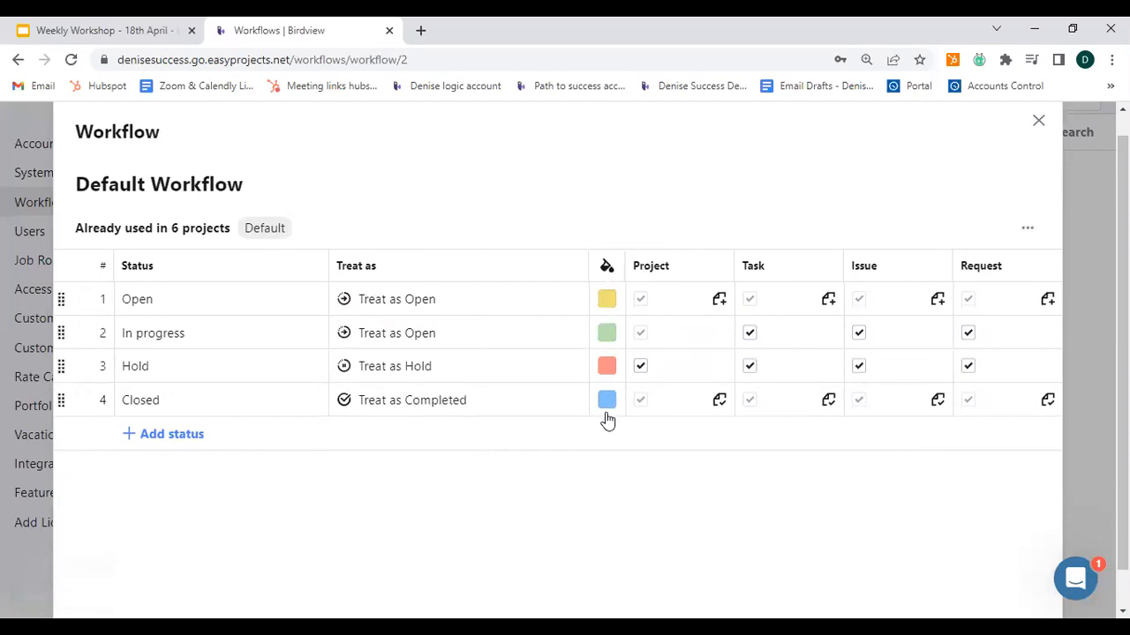
Look at the color choices for the Open status and at the Project availability setting of the Hold status.
{"action": "left_click", "coordinate": [608, 305]}
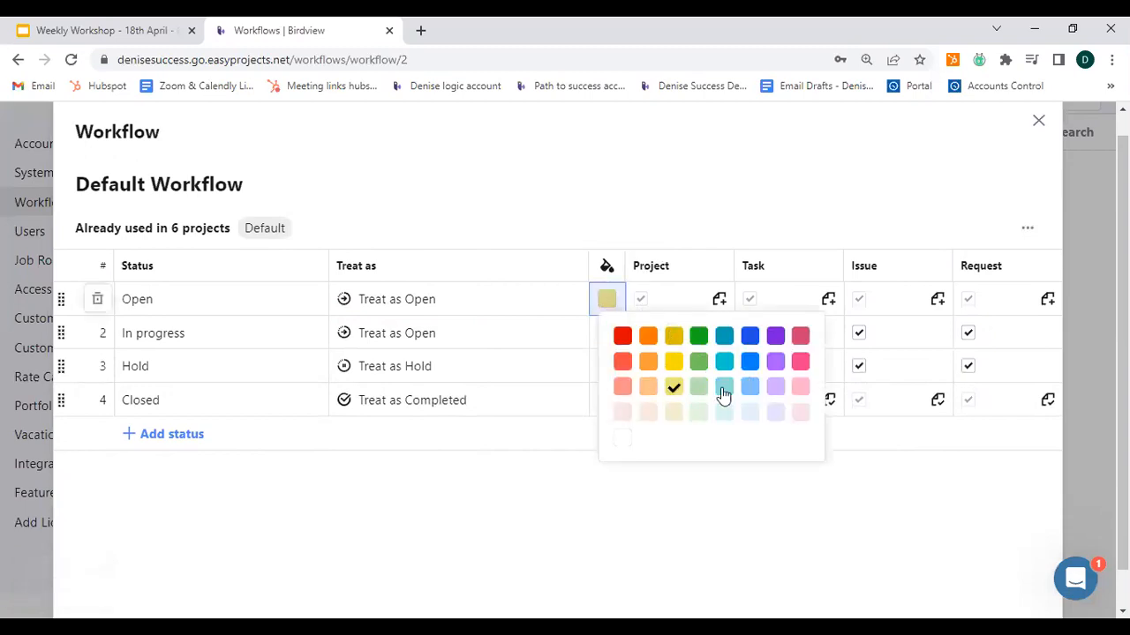
{"action": "key", "text": "ctrl"}
{"action": "left_click", "coordinate": [572, 492]}
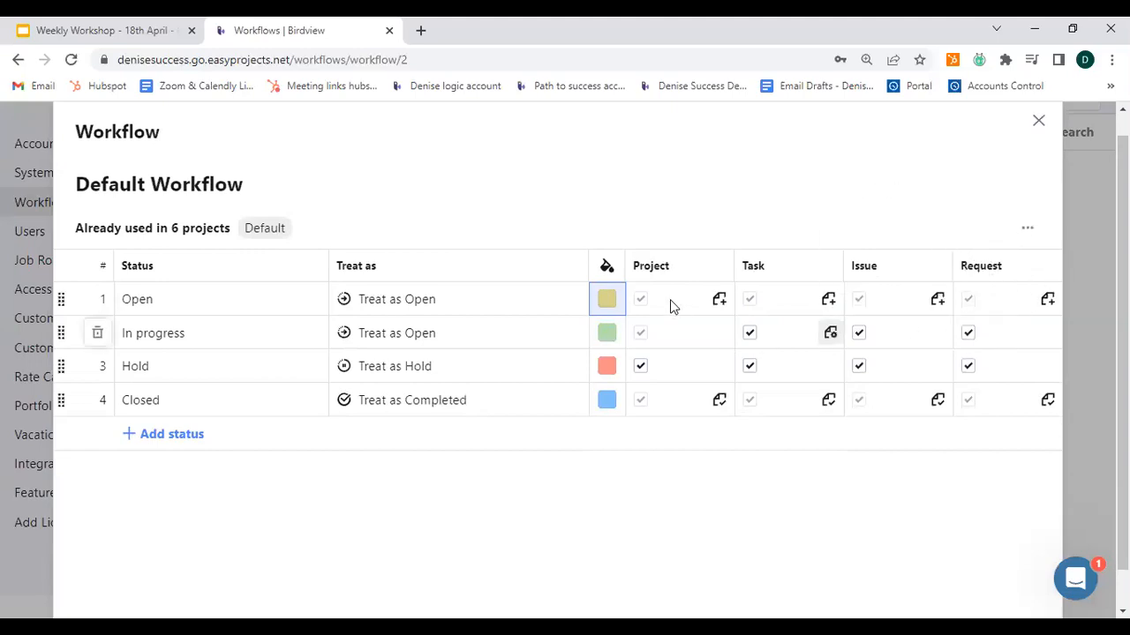
{"action": "left_click", "coordinate": [640, 369]}
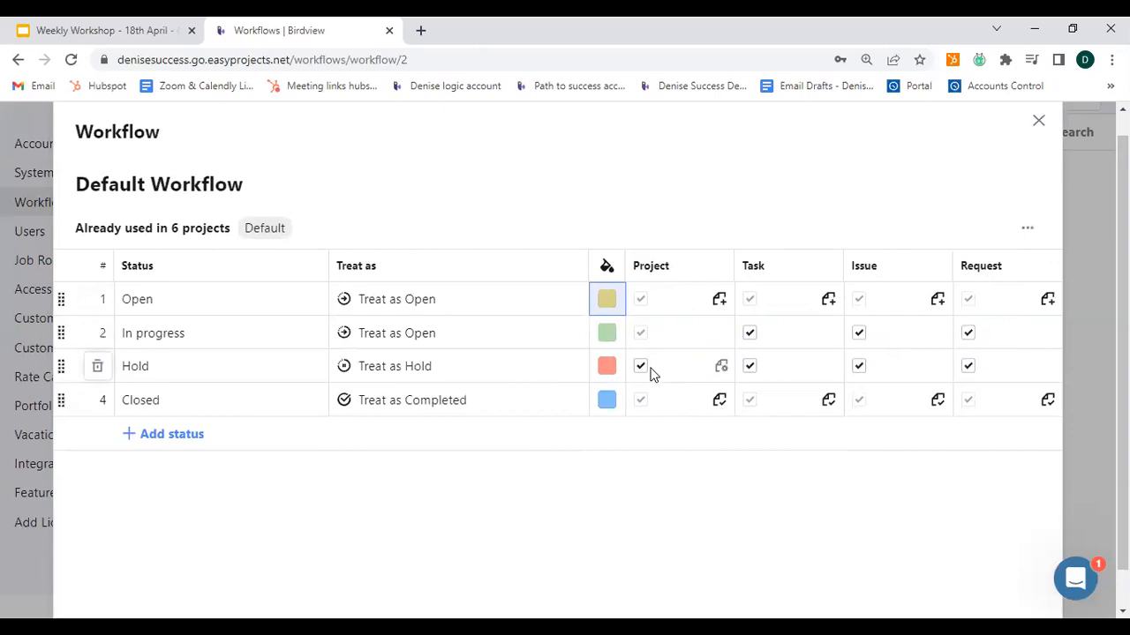
{"action": "left_click", "coordinate": [177, 375]}
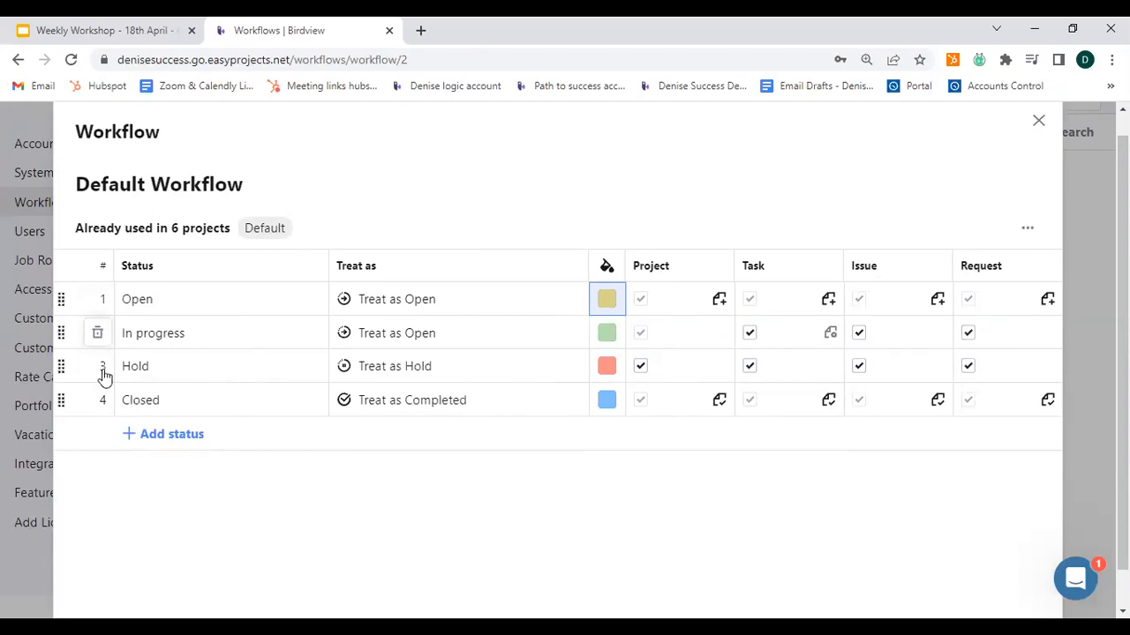
Turn the Hold status's Issue availability off and on again, and do the same for its Request availability.
{"action": "left_click", "coordinate": [982, 330]}
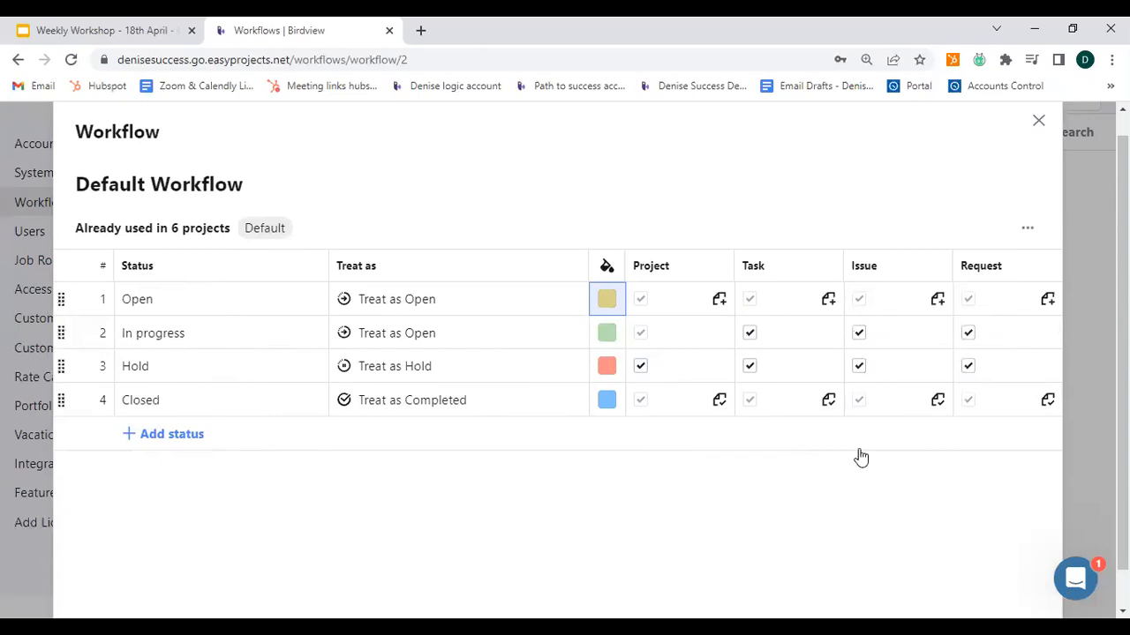
{"action": "left_click", "coordinate": [887, 372]}
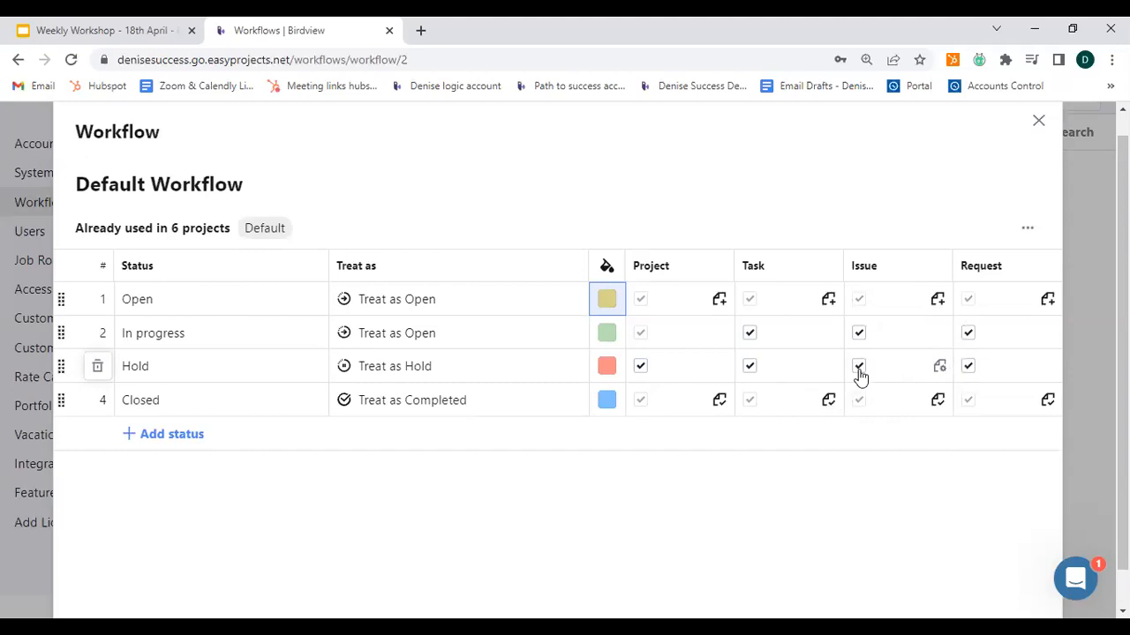
{"action": "left_click", "coordinate": [858, 369]}
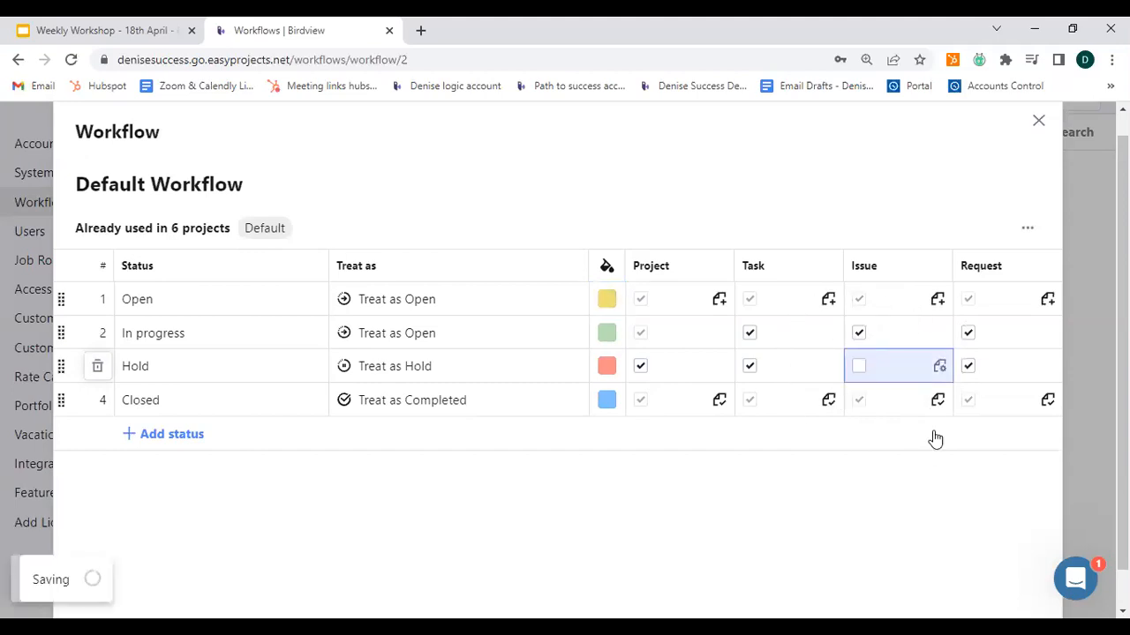
{"action": "left_click", "coordinate": [889, 362]}
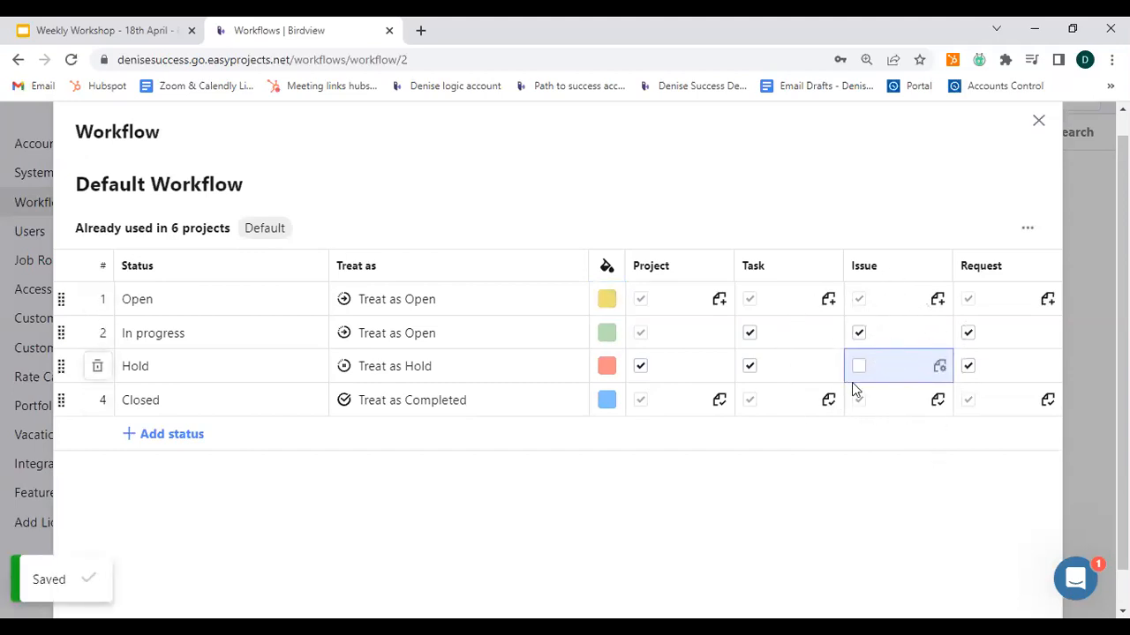
{"action": "left_click", "coordinate": [858, 368]}
{"action": "left_click", "coordinate": [970, 374]}
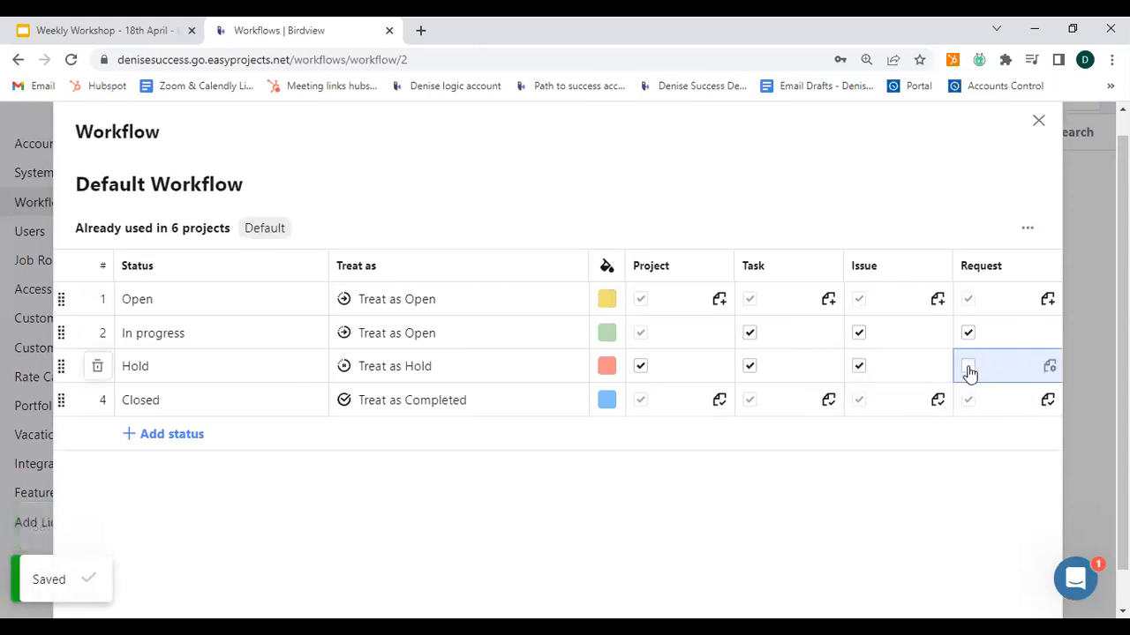
{"action": "left_click", "coordinate": [969, 371]}
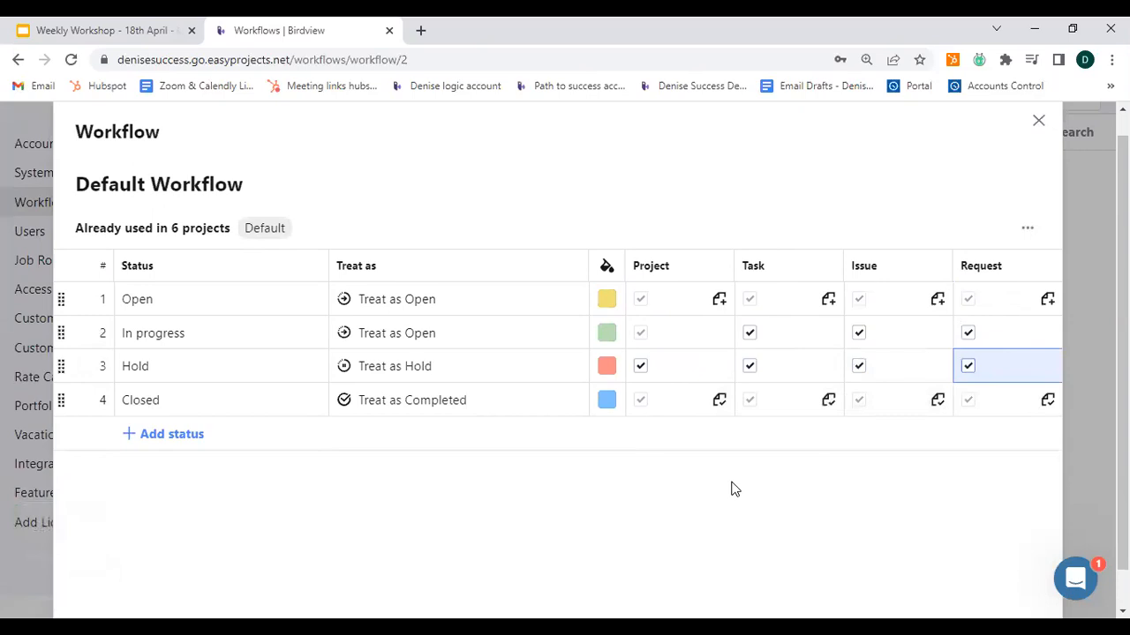
Review the default status options for projects on the Hold status without choosing one.
{"action": "left_click", "coordinate": [829, 301]}
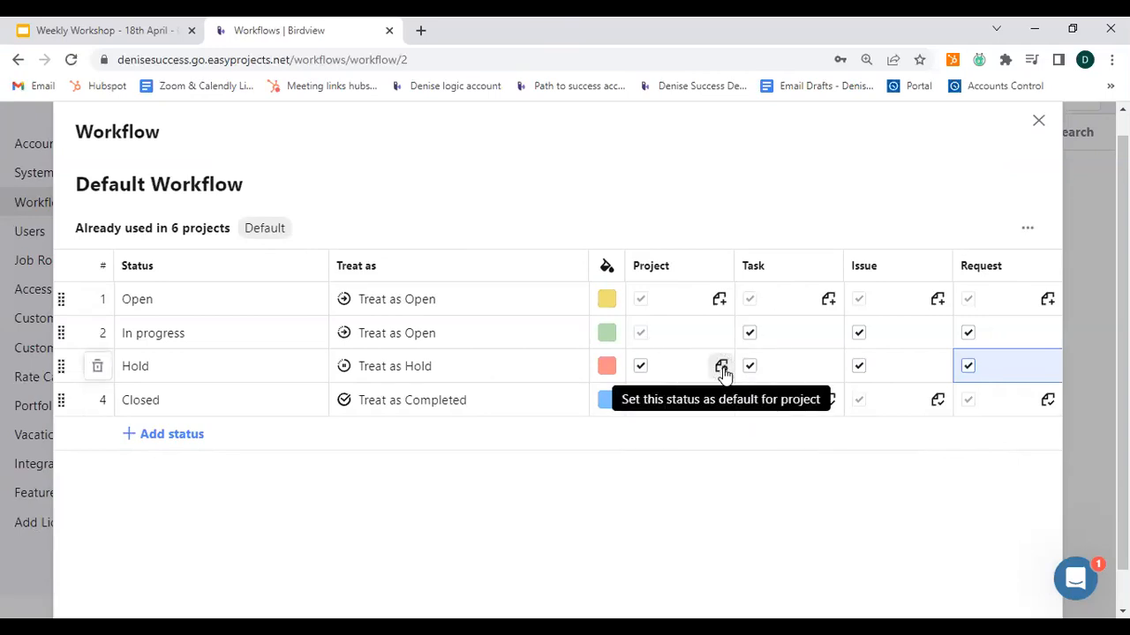
{"action": "left_click", "coordinate": [722, 369]}
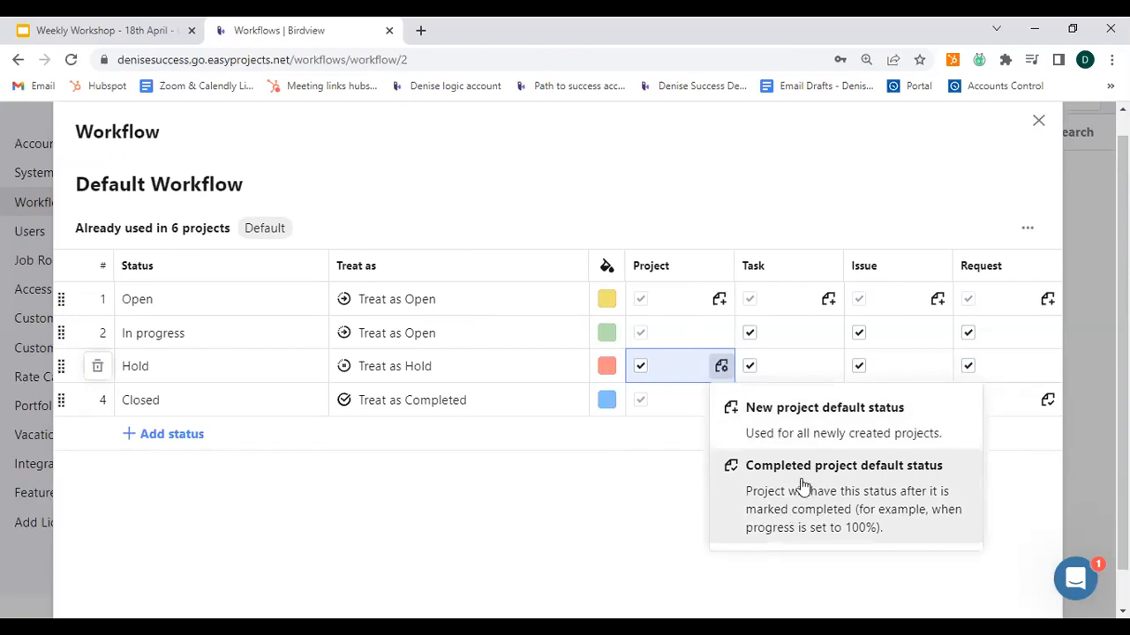
{"action": "left_click", "coordinate": [816, 510]}
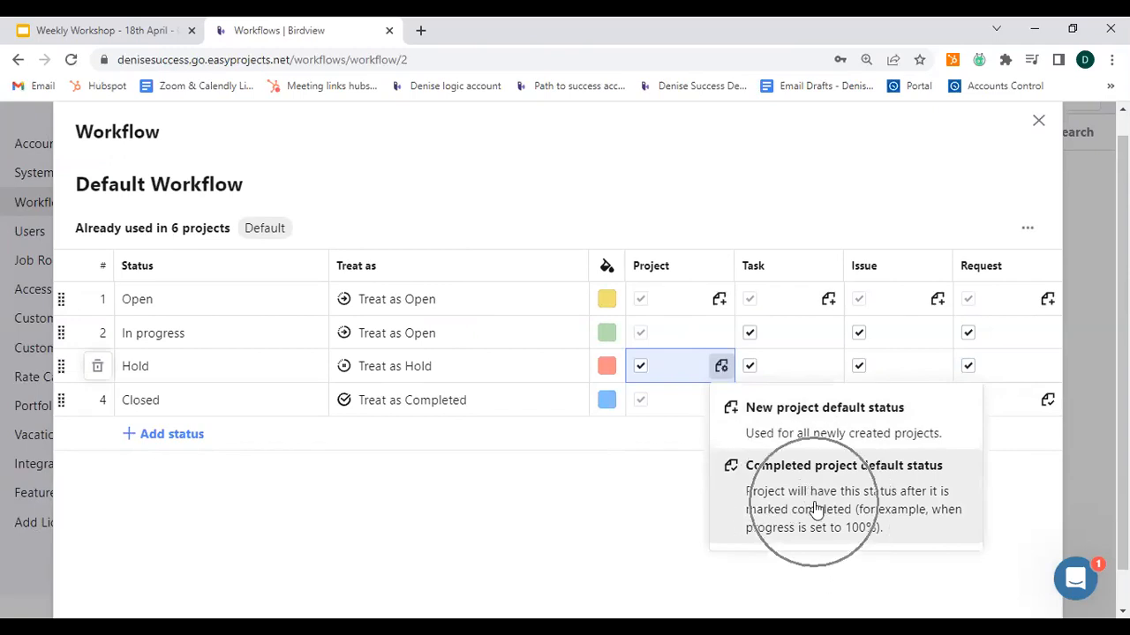
{"action": "left_click", "coordinate": [623, 510]}
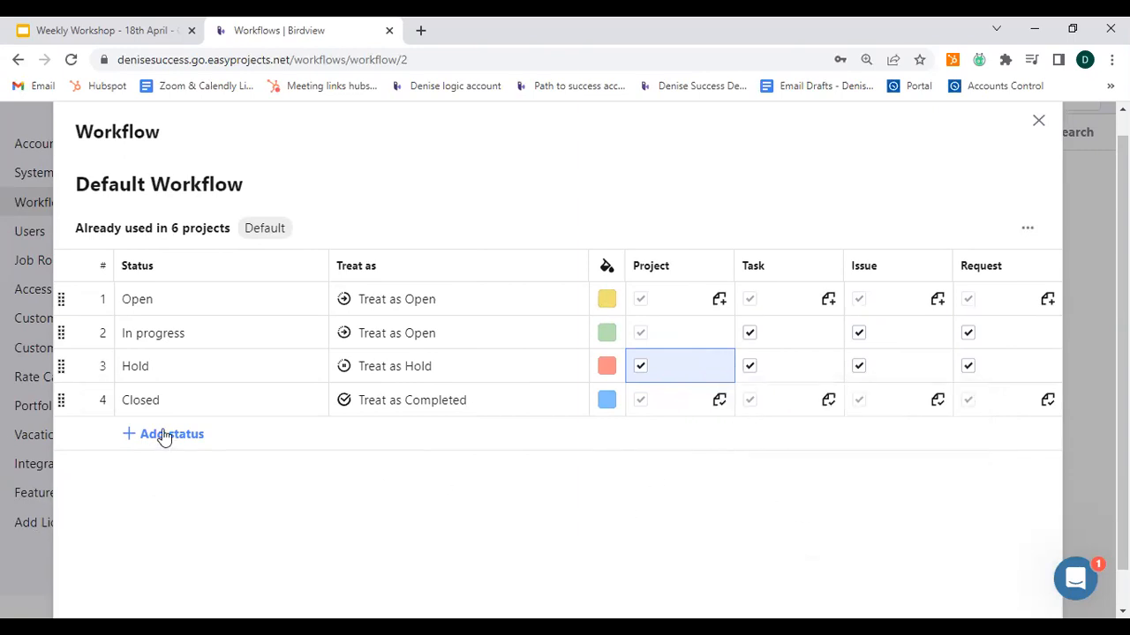
Close the Default Workflow and add a new workflow named Construction Workflow.
{"action": "left_click", "coordinate": [1037, 122]}
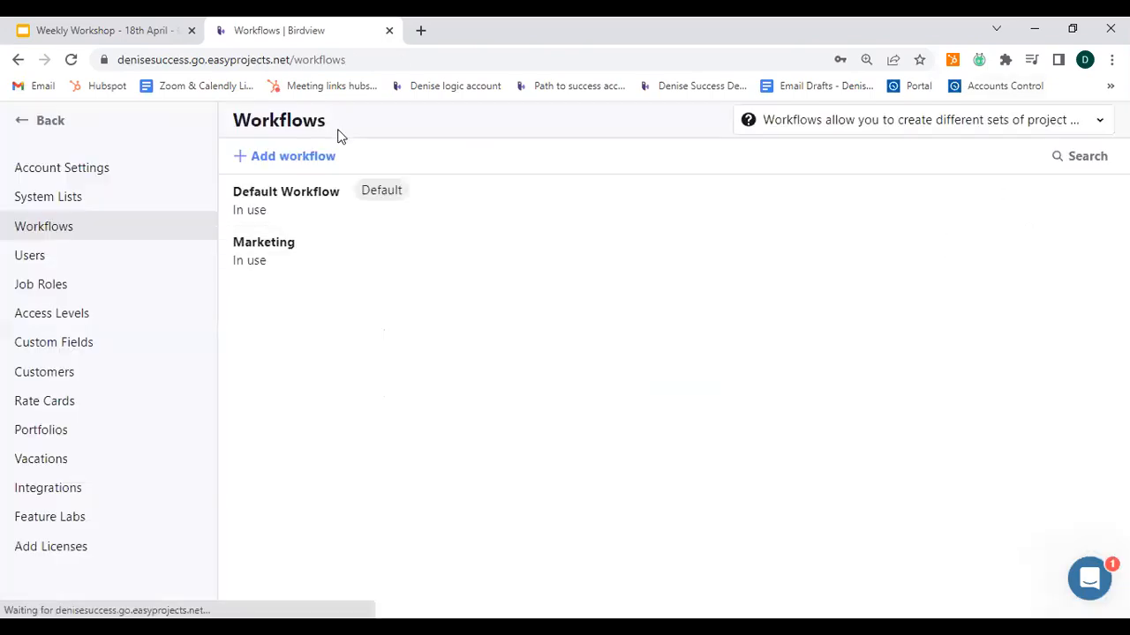
{"action": "left_click", "coordinate": [309, 167]}
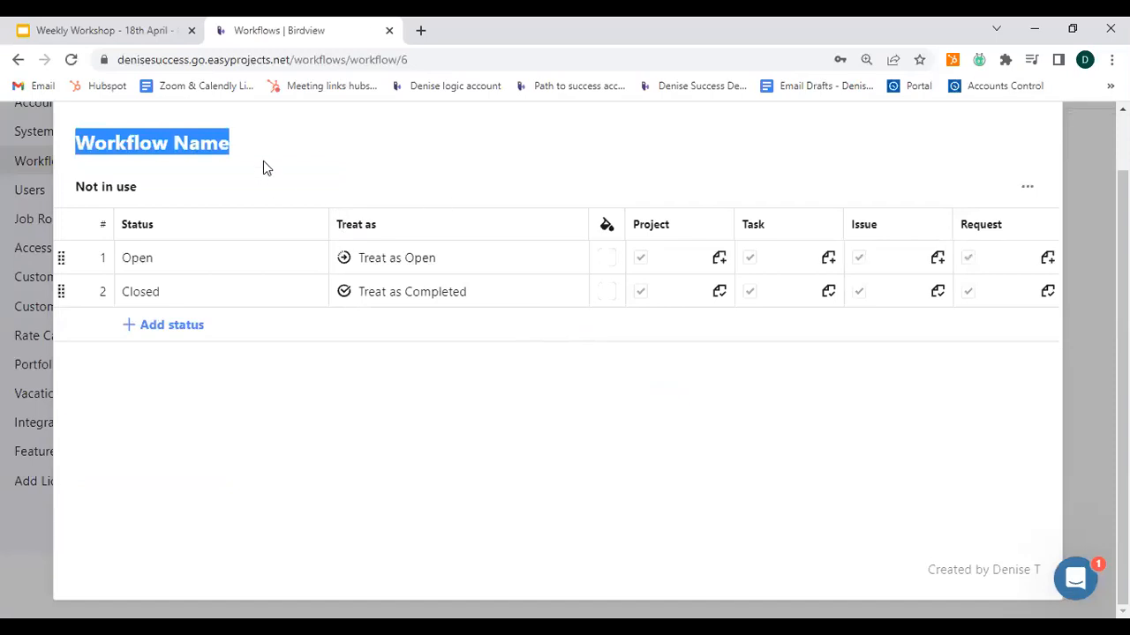
{"action": "type", "text": "Construction Workflow"}
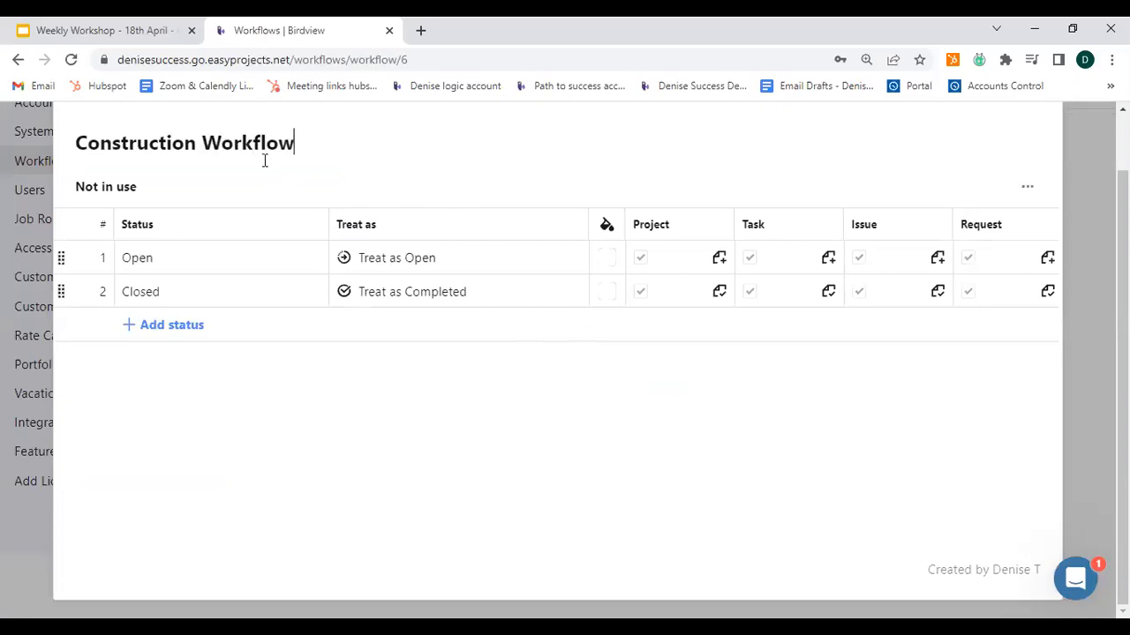
{"action": "left_click", "coordinate": [309, 404]}
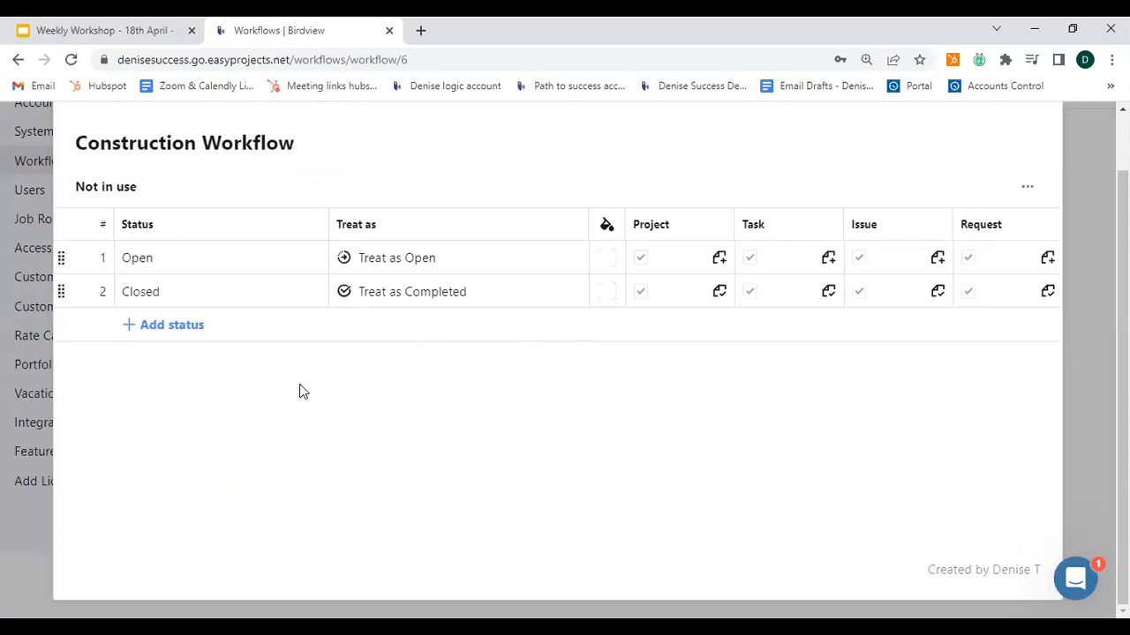
Review the additional actions for the Construction Workflow, including Mark as Default, Duplicate and Delete, without applying any.
{"action": "left_click", "coordinate": [109, 190]}
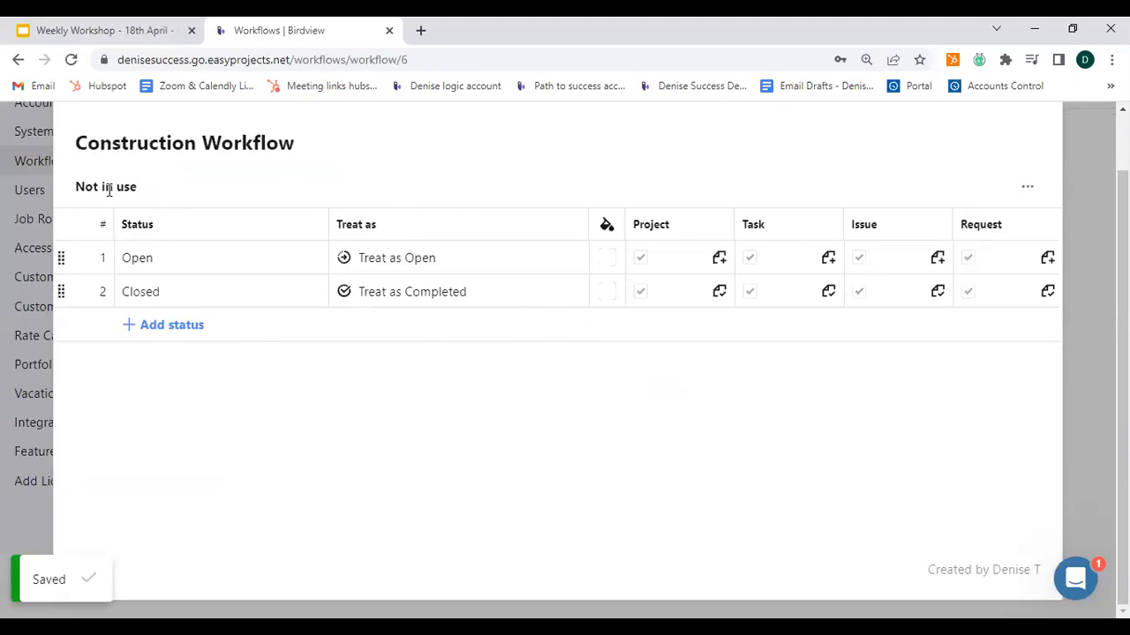
{"action": "left_click", "coordinate": [1027, 192]}
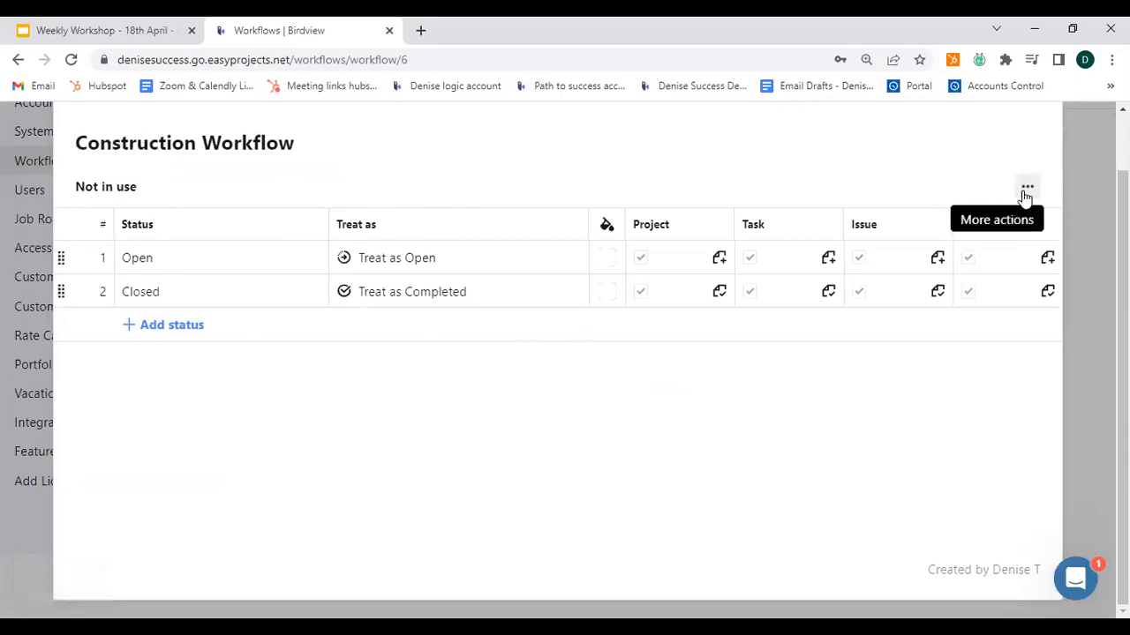
{"action": "left_click", "coordinate": [1025, 191]}
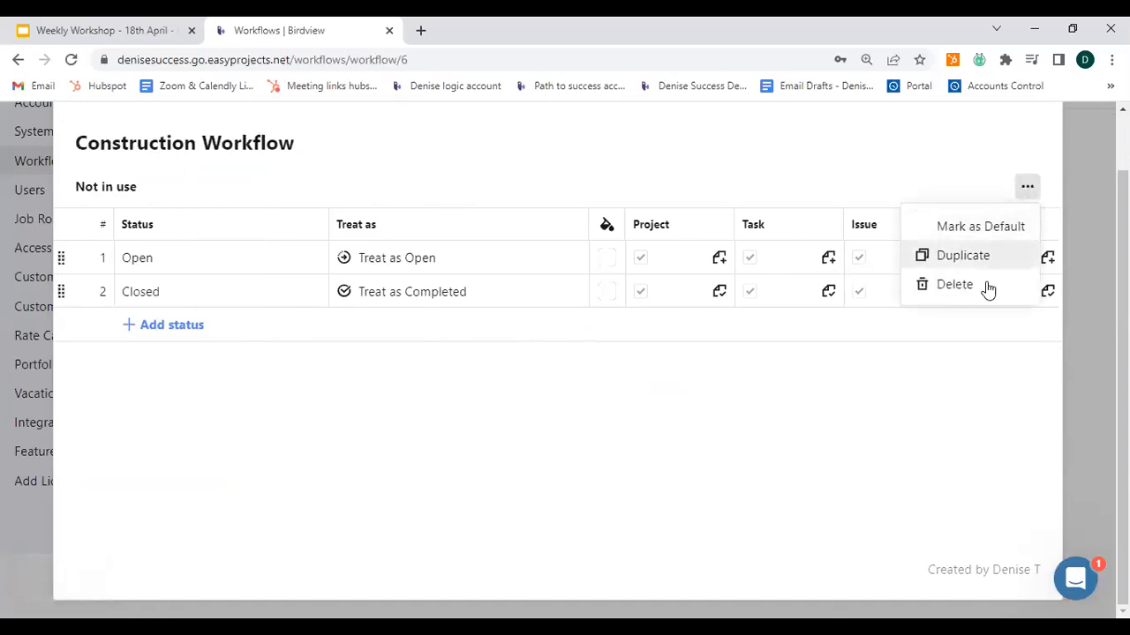
{"action": "left_click", "coordinate": [980, 231]}
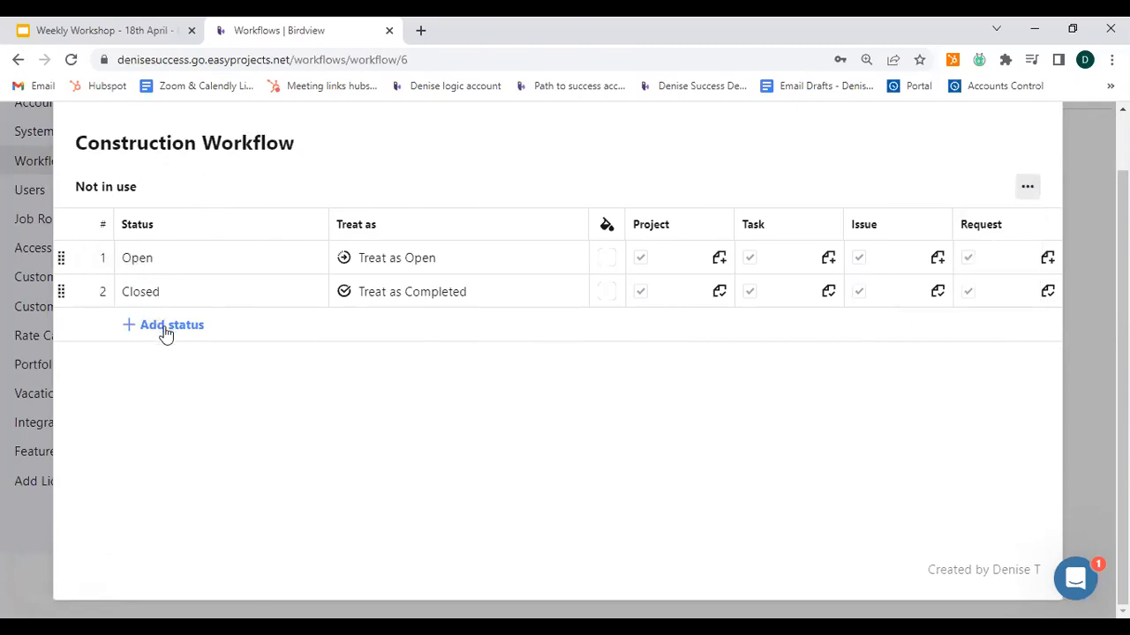
Add a new status named In design to the Construction Workflow.
{"action": "left_click", "coordinate": [202, 328]}
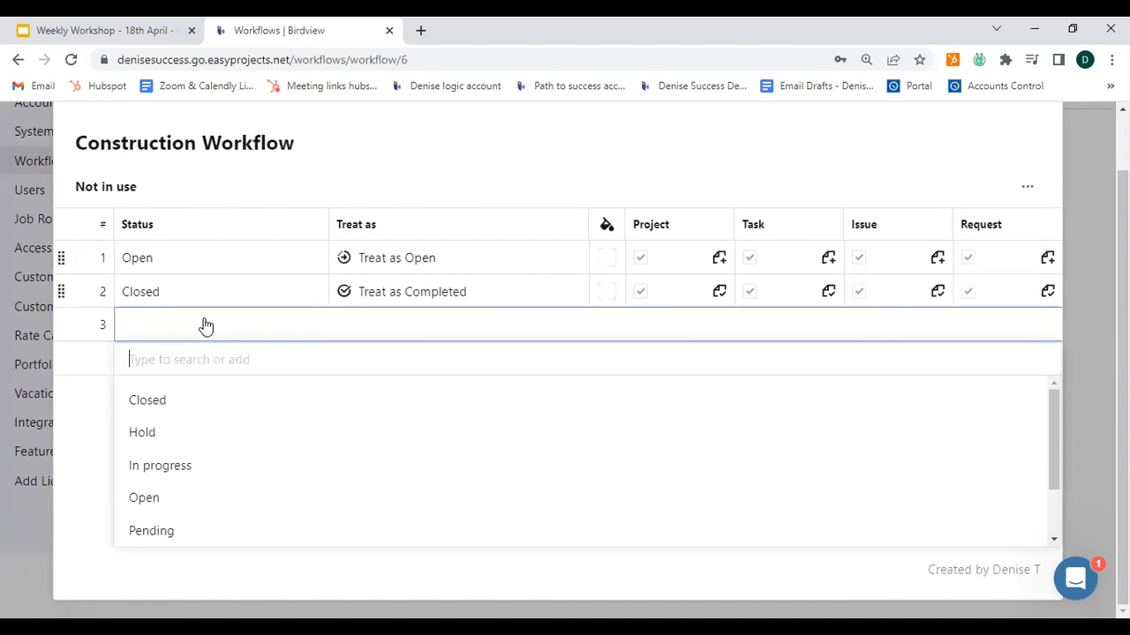
{"action": "type", "text": "In design"}
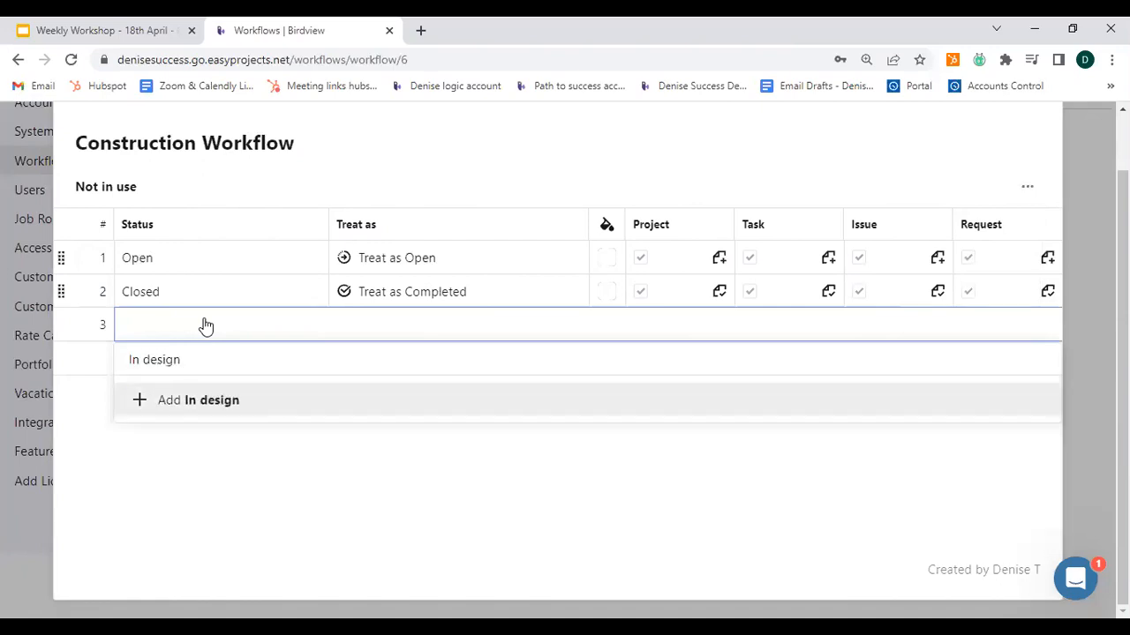
{"action": "key", "text": "Return"}
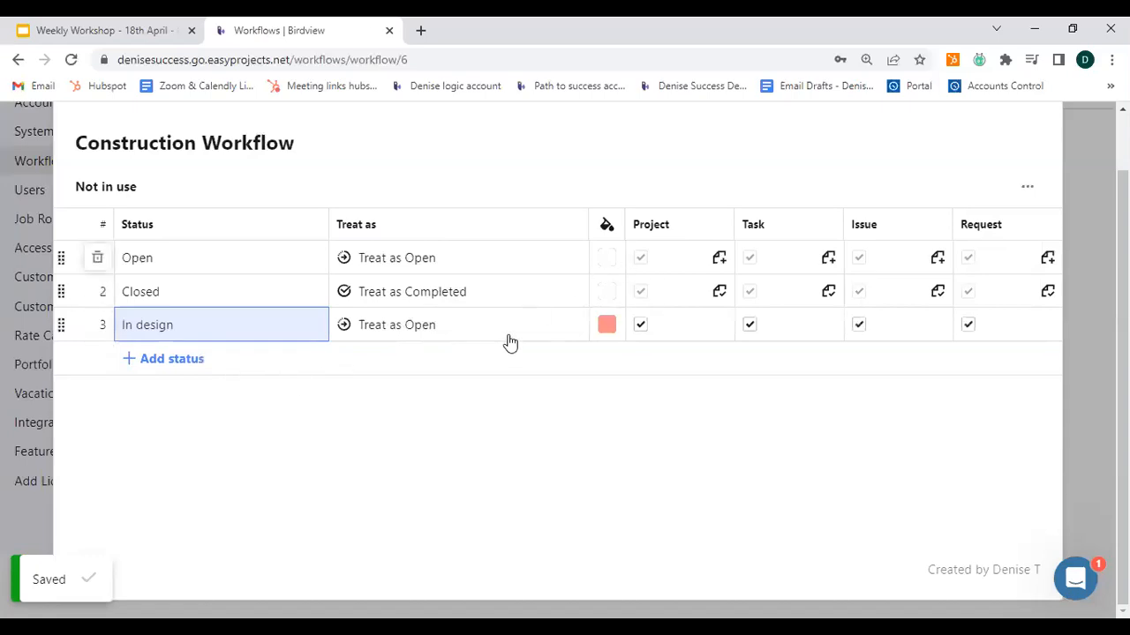
Color the Open status yellow, the Closed status dark blue and the In design status medium green.
{"action": "left_click", "coordinate": [609, 262]}
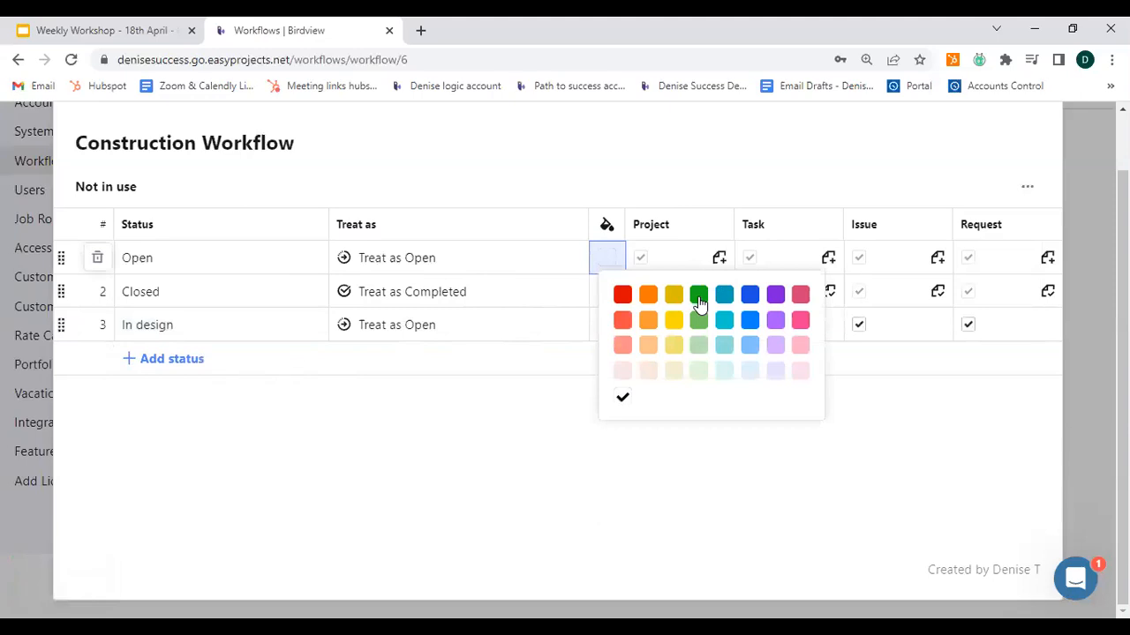
{"action": "left_click", "coordinate": [673, 296]}
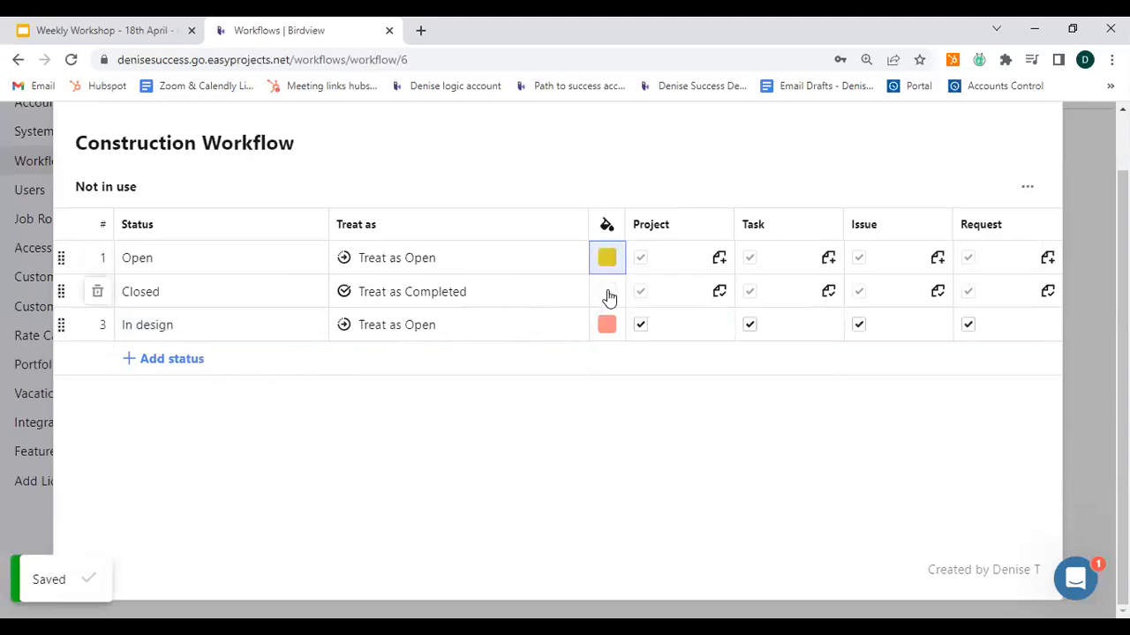
{"action": "left_click", "coordinate": [609, 296]}
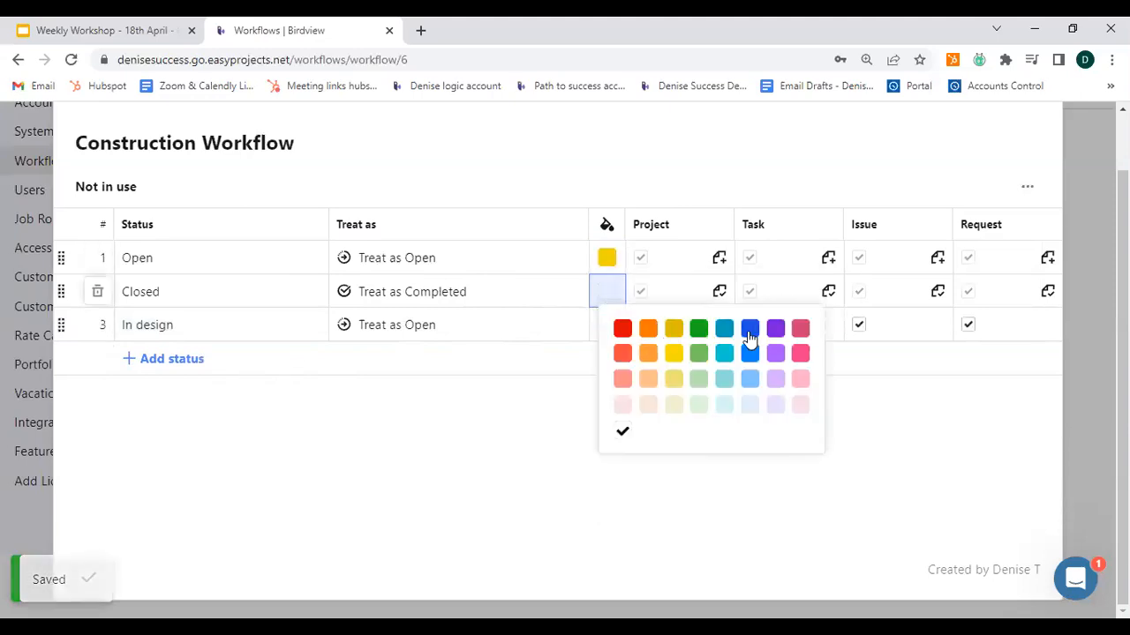
{"action": "left_click", "coordinate": [750, 334]}
{"action": "left_click", "coordinate": [609, 327]}
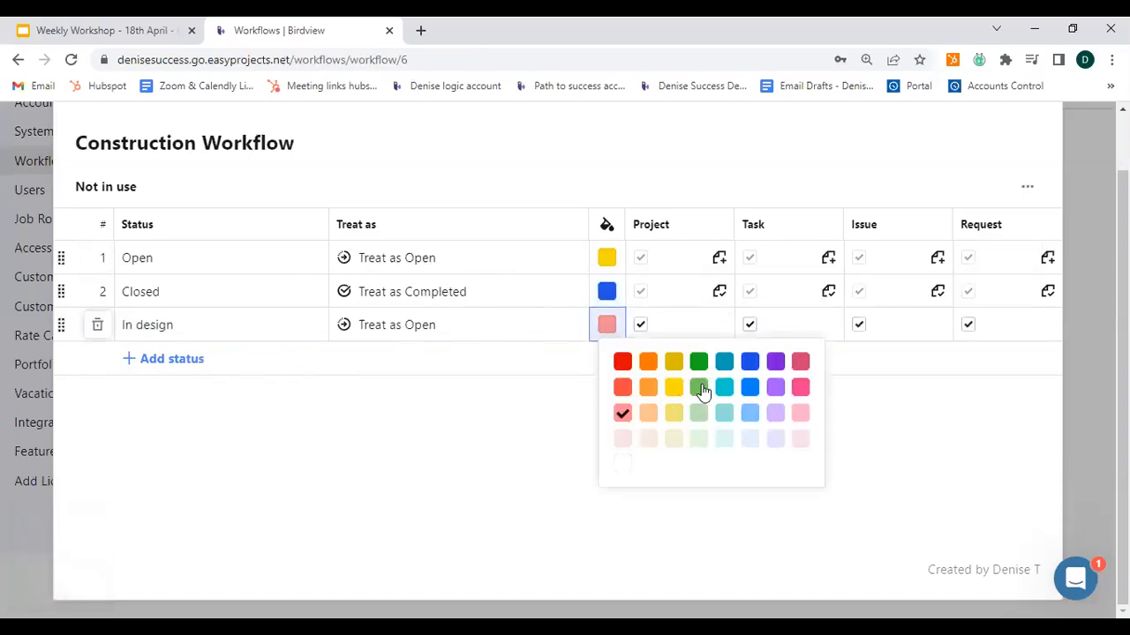
{"action": "left_click", "coordinate": [701, 390]}
Add a new status named Building to the Construction Workflow and color it dark green.
{"action": "left_click", "coordinate": [170, 367]}
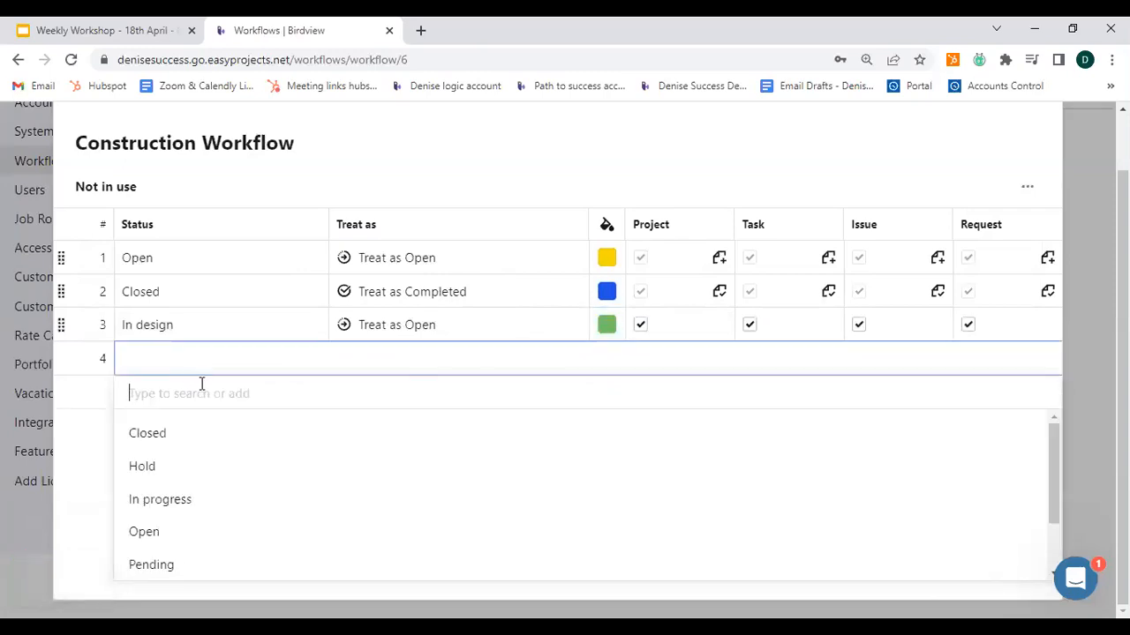
{"action": "type", "text": "C"}
{"action": "key", "text": "BackSpace"}
{"action": "type", "text": "B"}
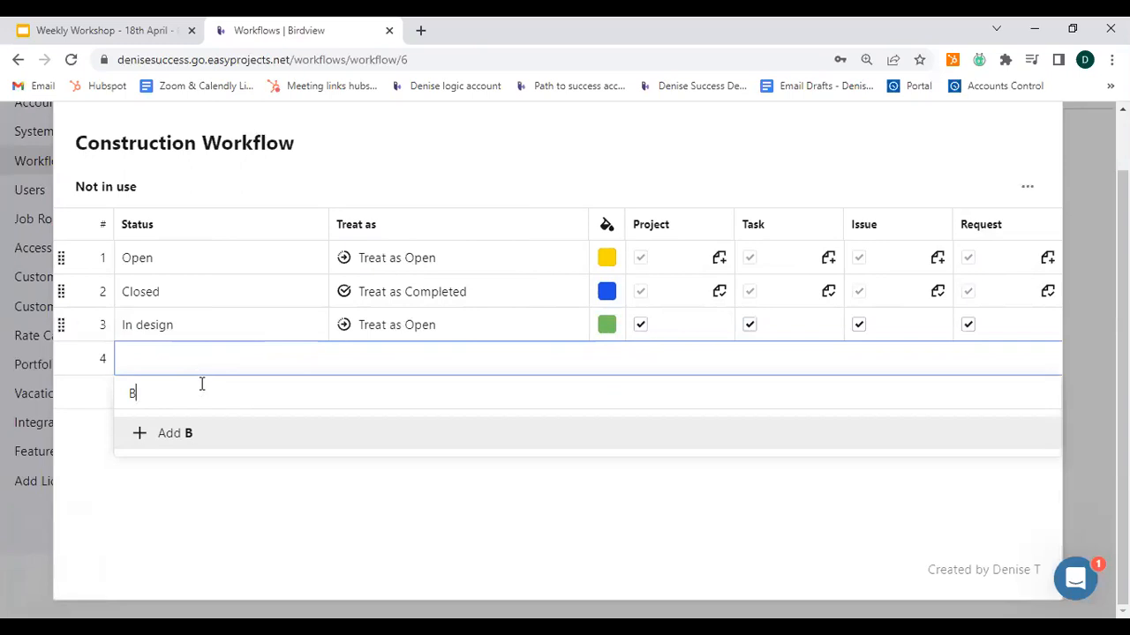
{"action": "type", "text": "uiinging"}
{"action": "key", "text": "Return"}
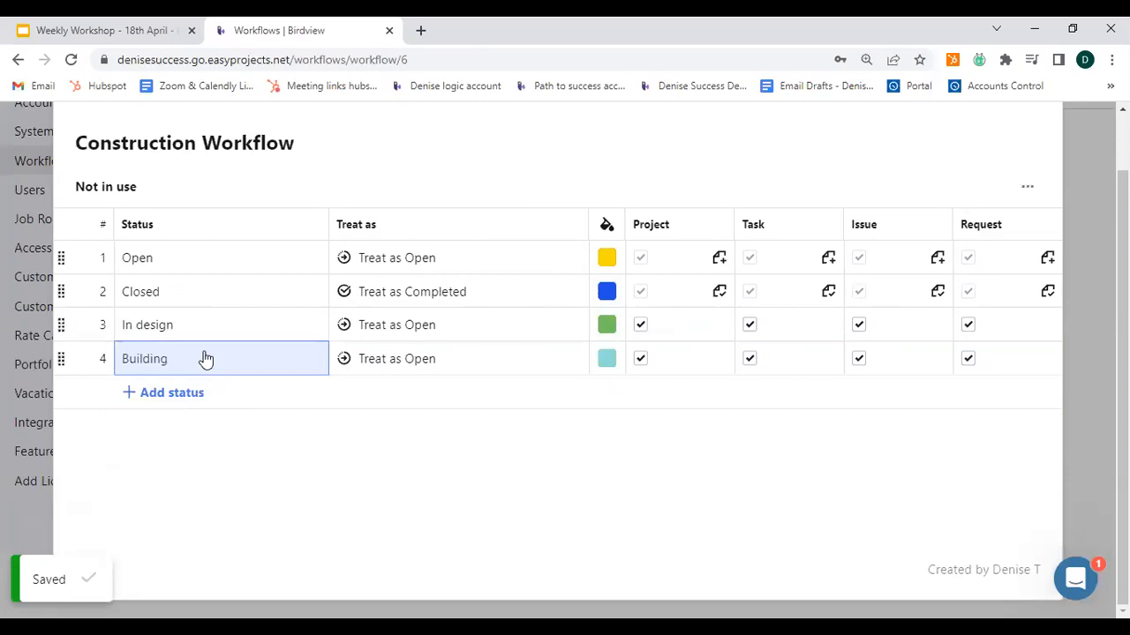
{"action": "left_click", "coordinate": [605, 361]}
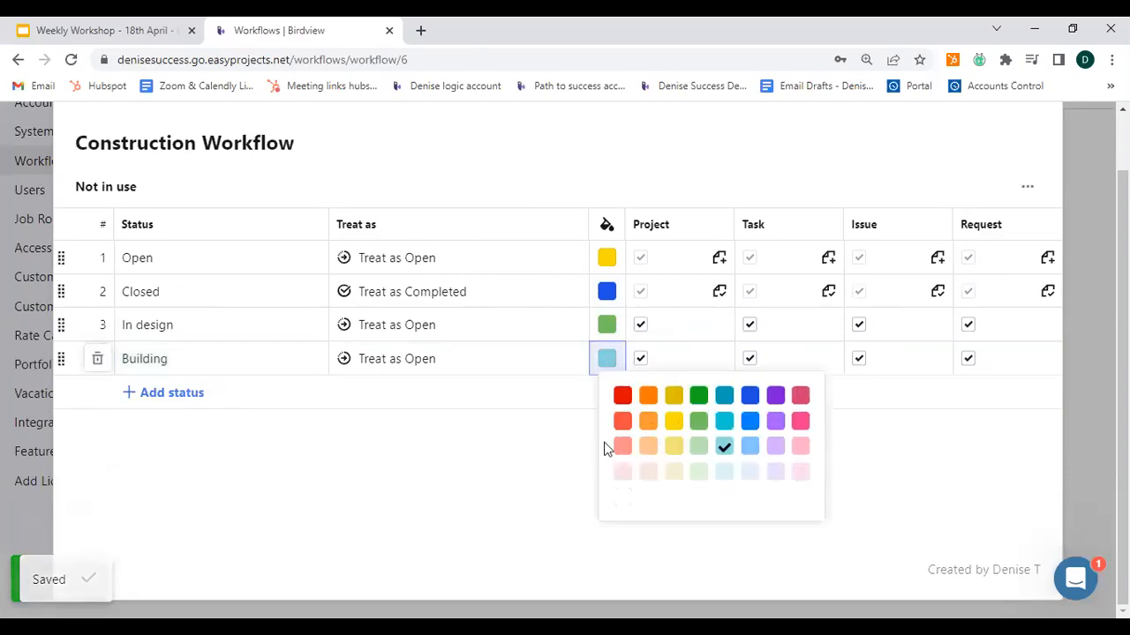
{"action": "left_click", "coordinate": [698, 396]}
Add the existing Hold status to the Construction Workflow and color it bright red.
{"action": "left_click", "coordinate": [165, 394]}
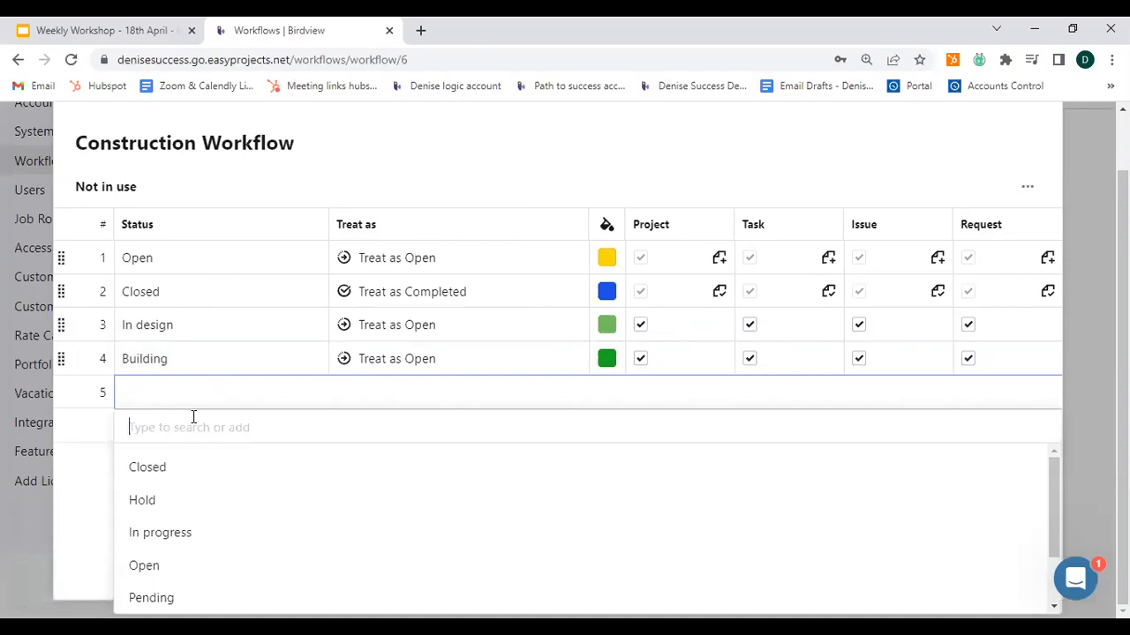
{"action": "type", "text": "Hold"}
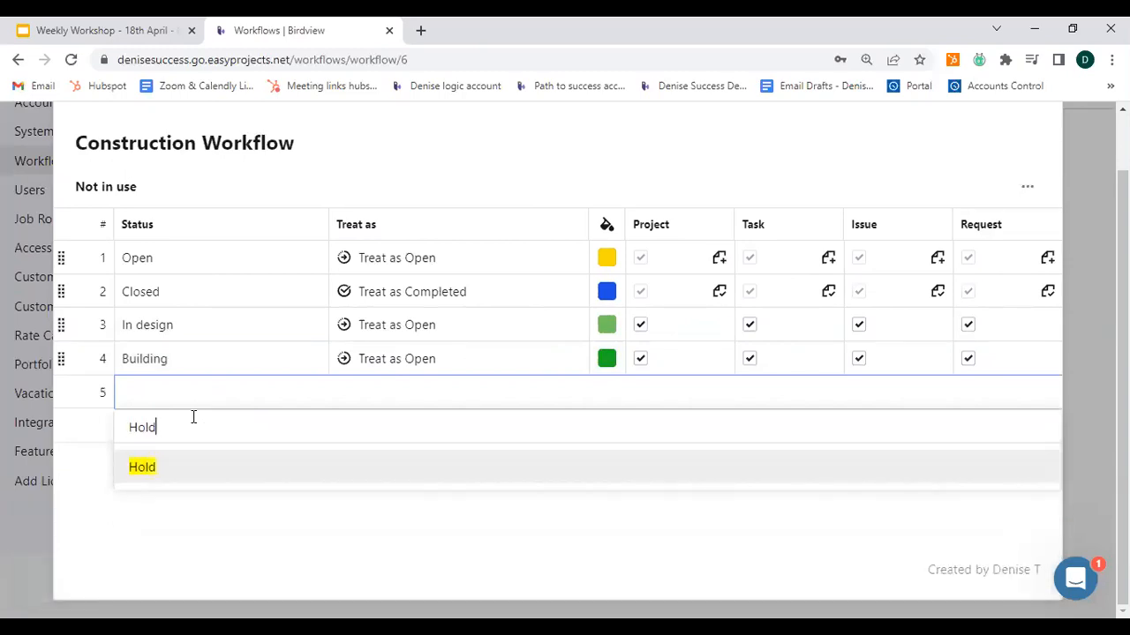
{"action": "left_click", "coordinate": [148, 468]}
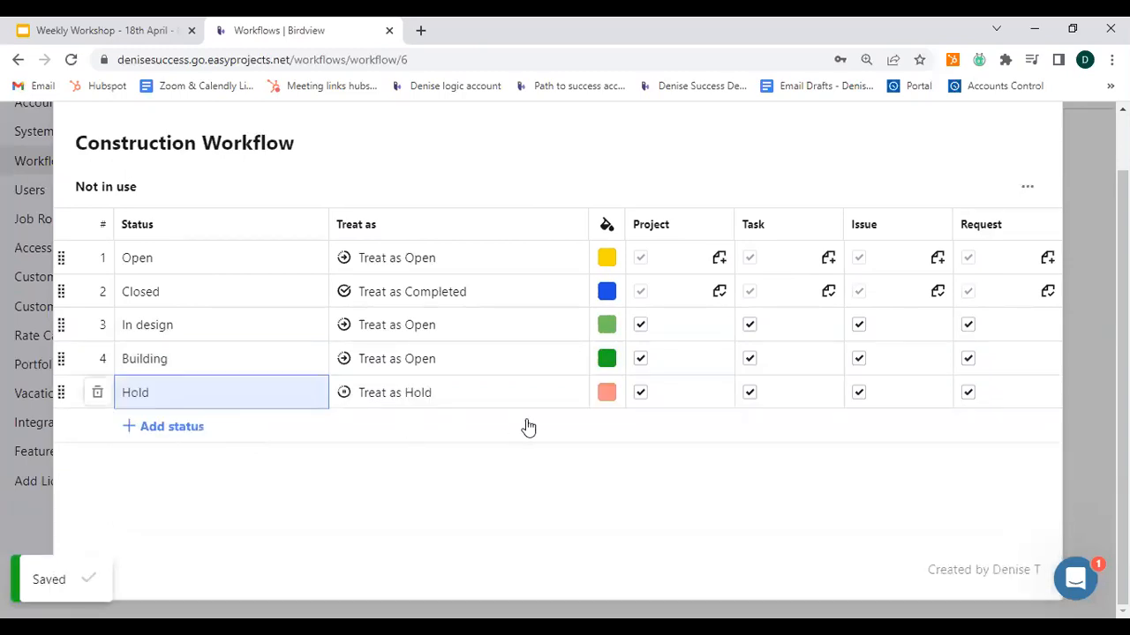
{"action": "left_click", "coordinate": [609, 397]}
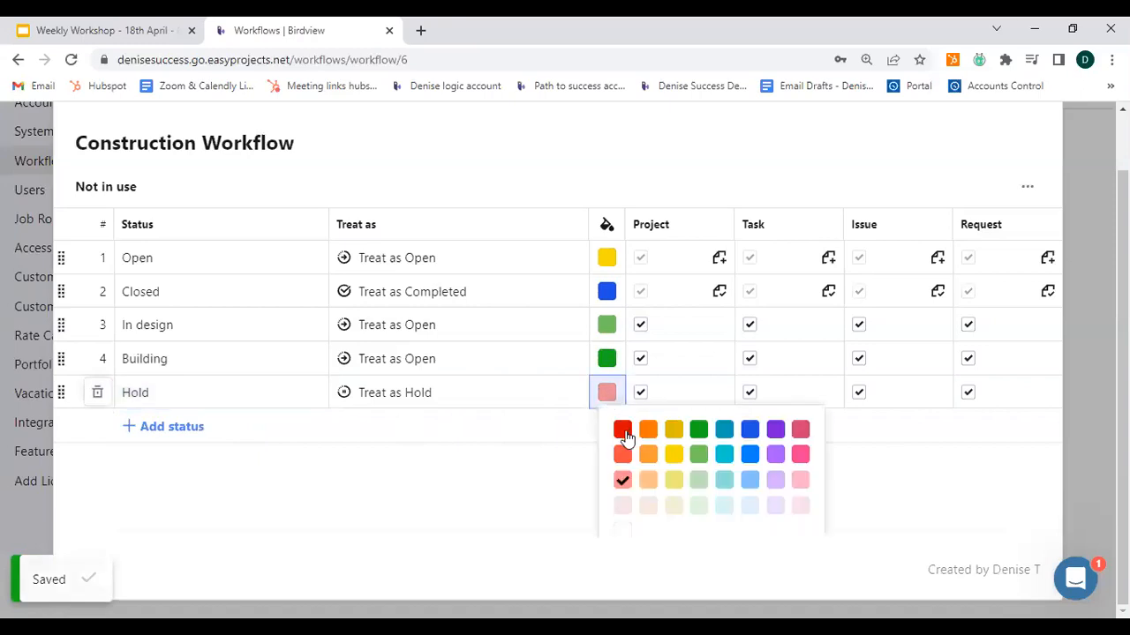
{"action": "left_click", "coordinate": [623, 431]}
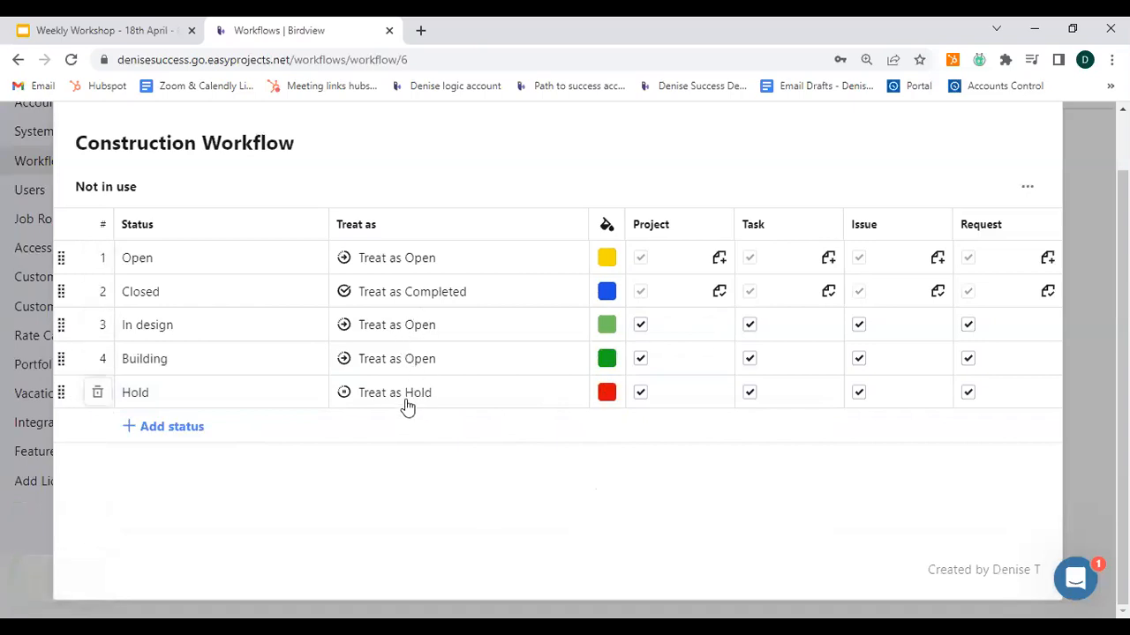
Check the Treat as setting of the In design status, leaving its selection as it is.
{"action": "left_click", "coordinate": [413, 337]}
{"action": "left_click", "coordinate": [720, 536]}
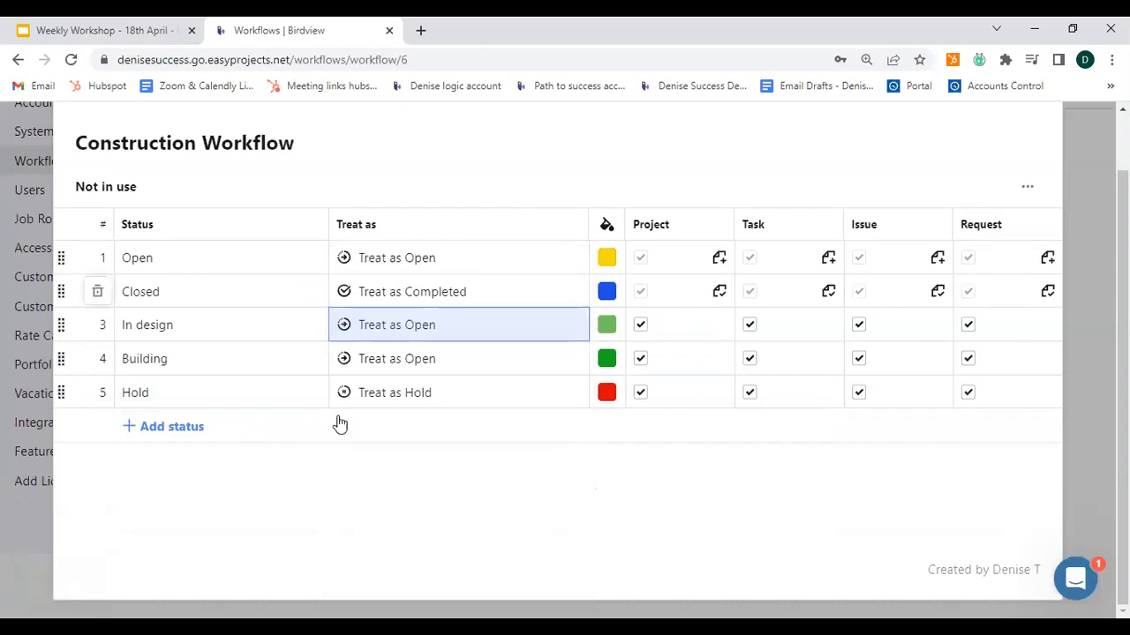
Move the Closed status to the end of the Construction Workflow's status order and close the workflow.
{"action": "left_click", "coordinate": [410, 361]}
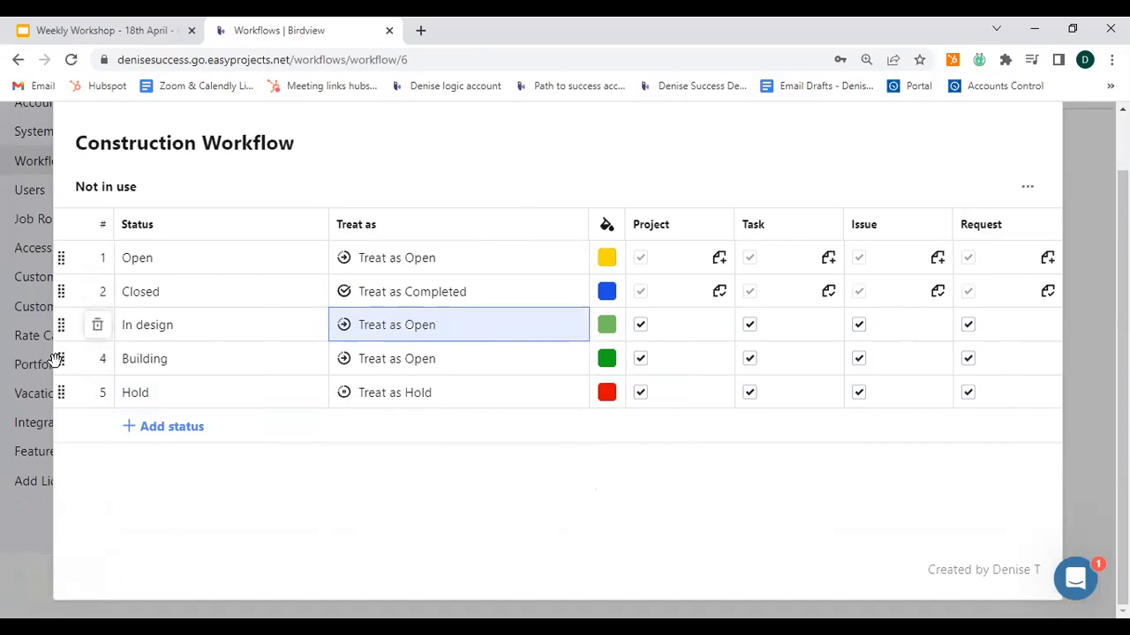
{"action": "left_click_drag", "start_coordinate": [61, 291], "coordinate": [61, 398]}
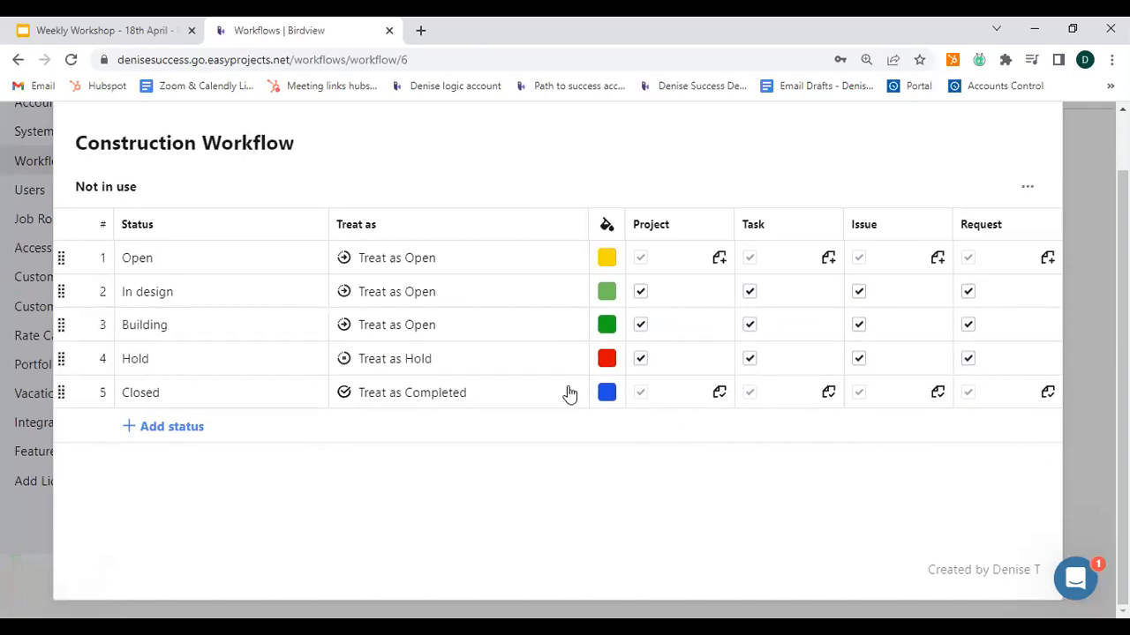
{"action": "left_click", "coordinate": [174, 394]}
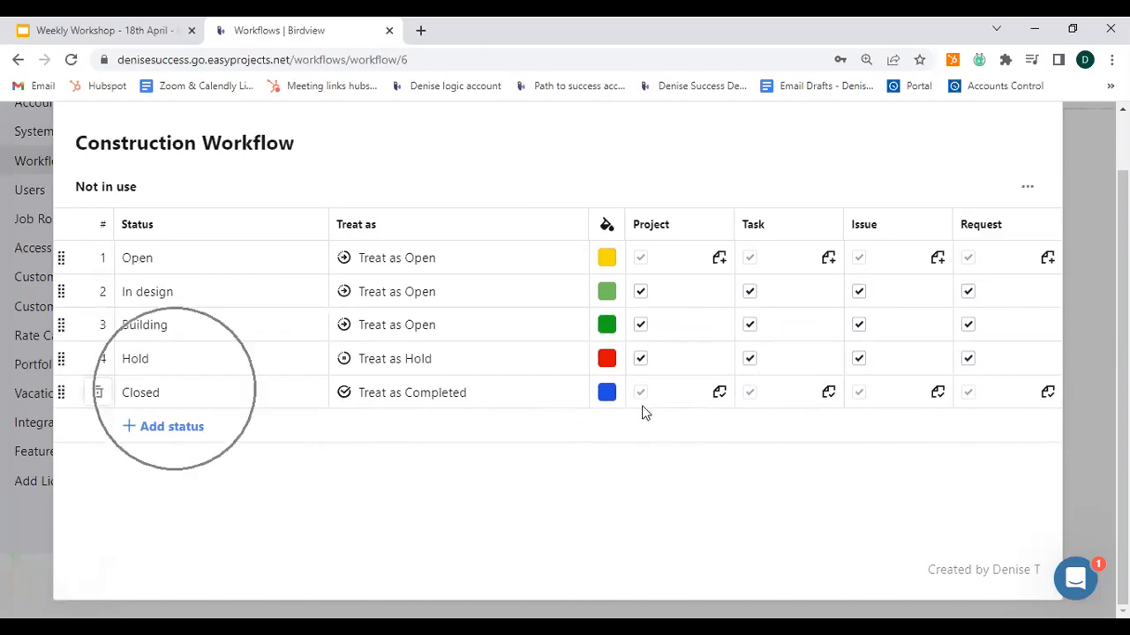
{"action": "left_click", "coordinate": [719, 395]}
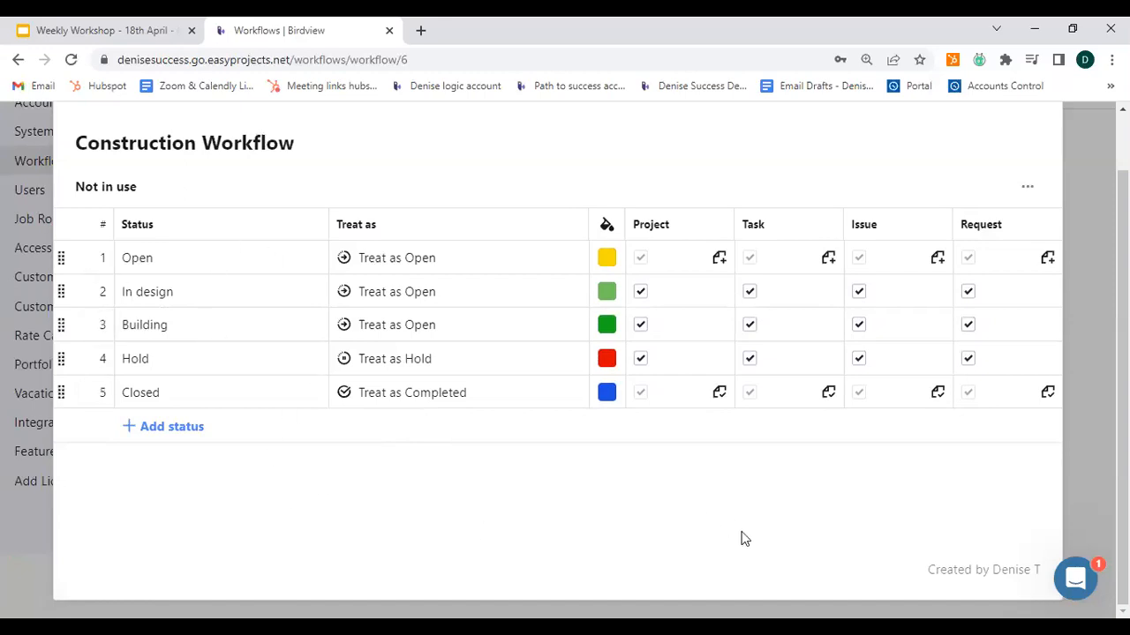
{"action": "scroll", "coordinate": [742, 538], "scroll_direction": "up", "scroll_amount": 2}
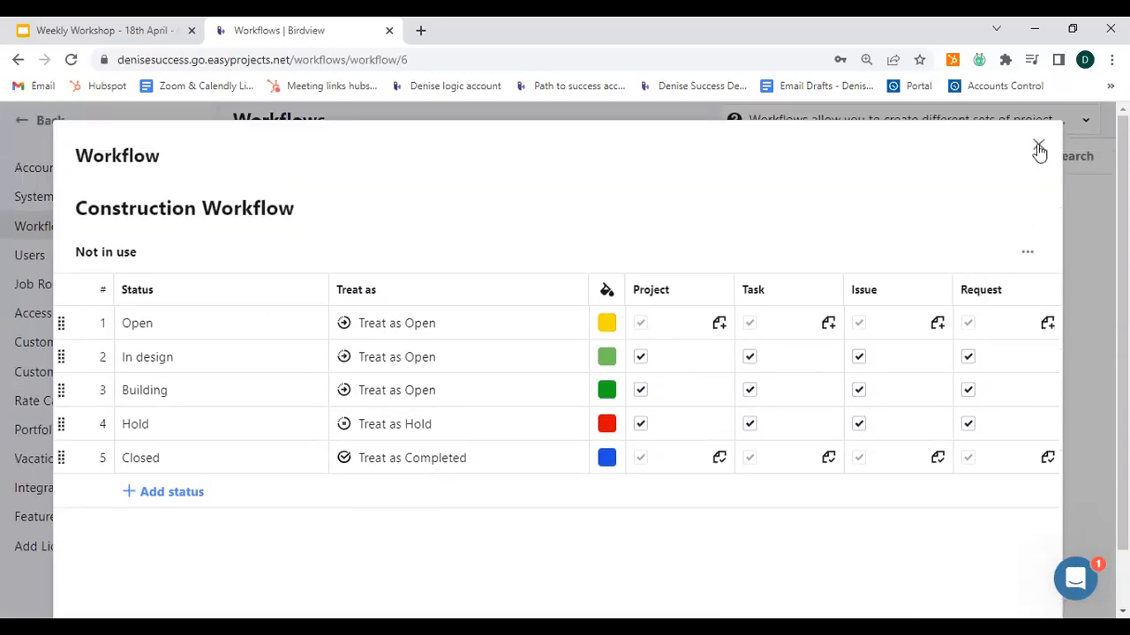
{"action": "left_click", "coordinate": [1069, 214]}
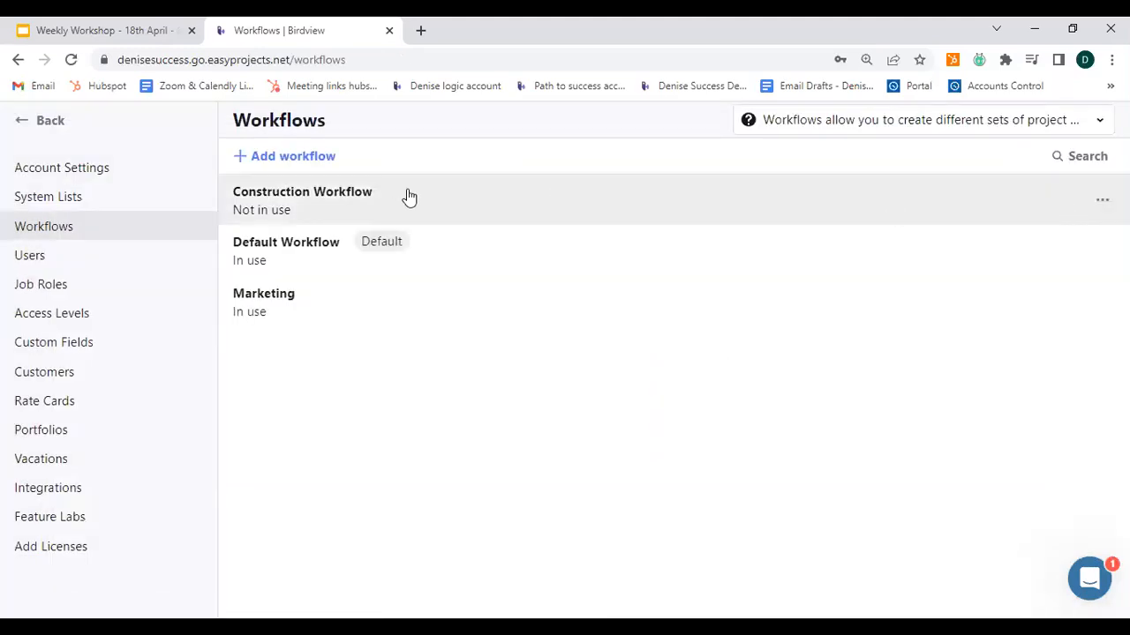
{"action": "left_click", "coordinate": [344, 206]}
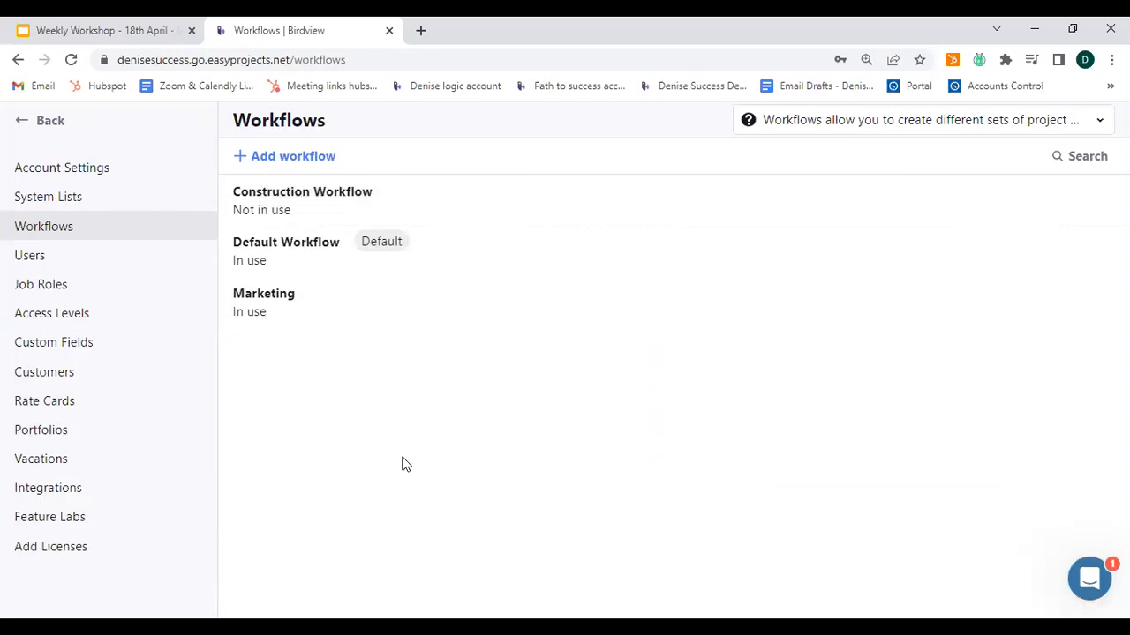
Filter the Activity Center to the Workflow Demo project and expand it to list its stages.
{"action": "left_click", "coordinate": [21, 121]}
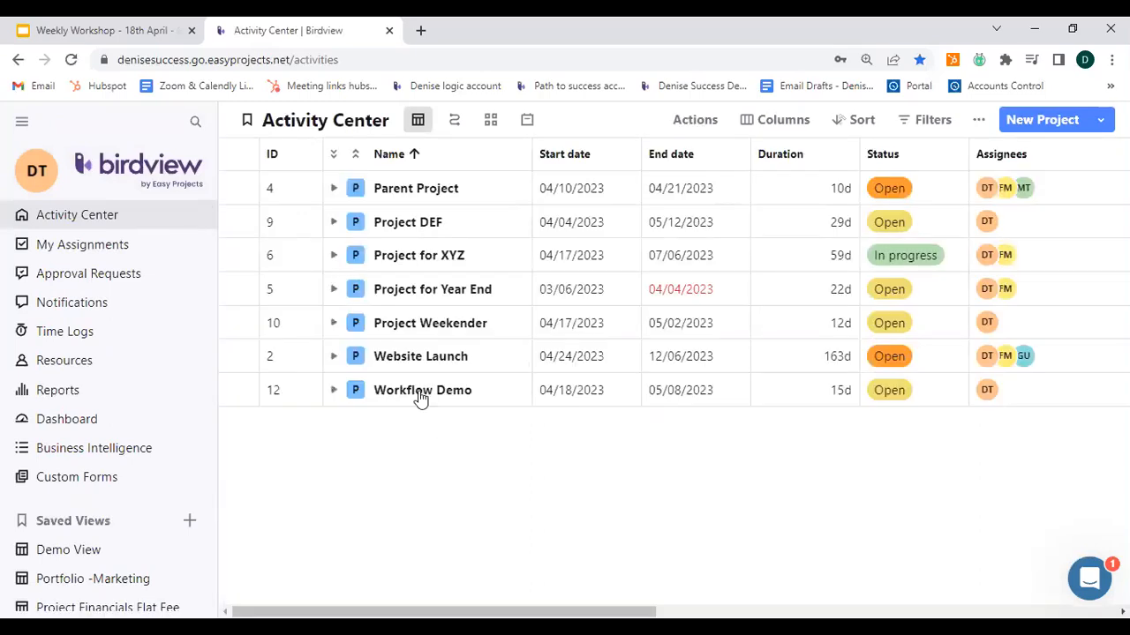
{"action": "left_click", "coordinate": [916, 123]}
{"action": "left_click", "coordinate": [873, 365]}
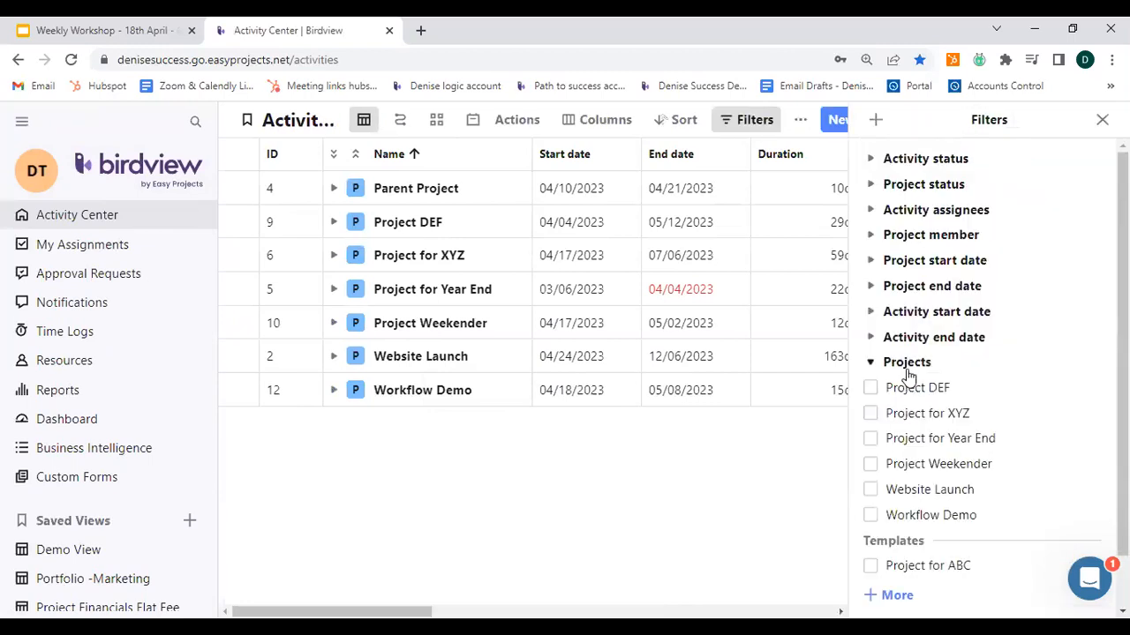
{"action": "left_click", "coordinate": [870, 516]}
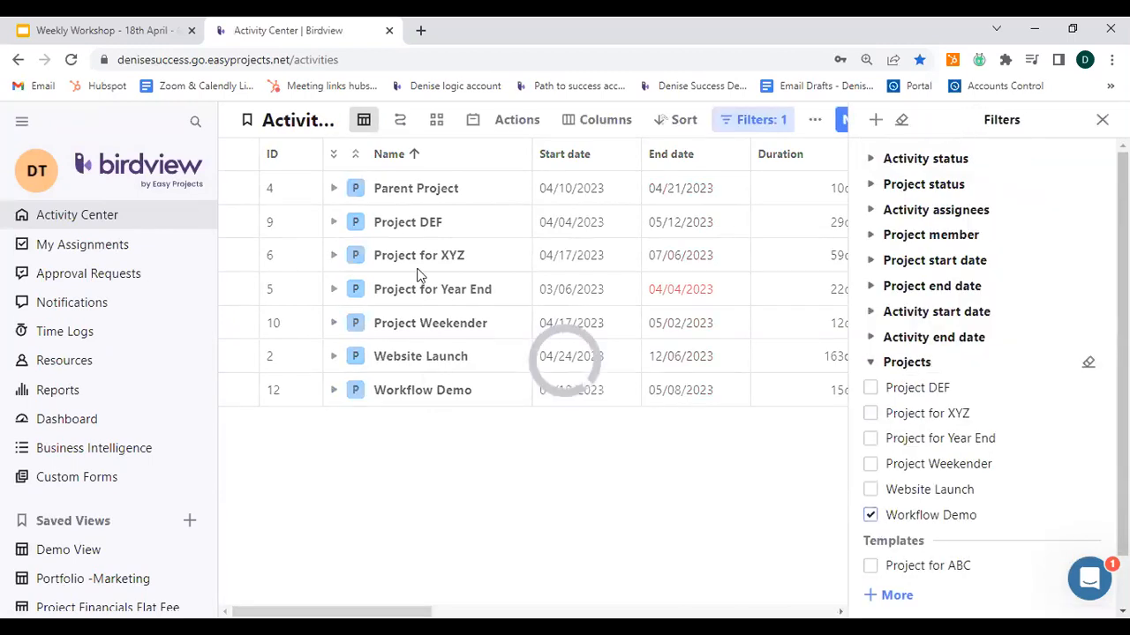
{"action": "left_click", "coordinate": [1101, 120]}
{"action": "left_click", "coordinate": [333, 189]}
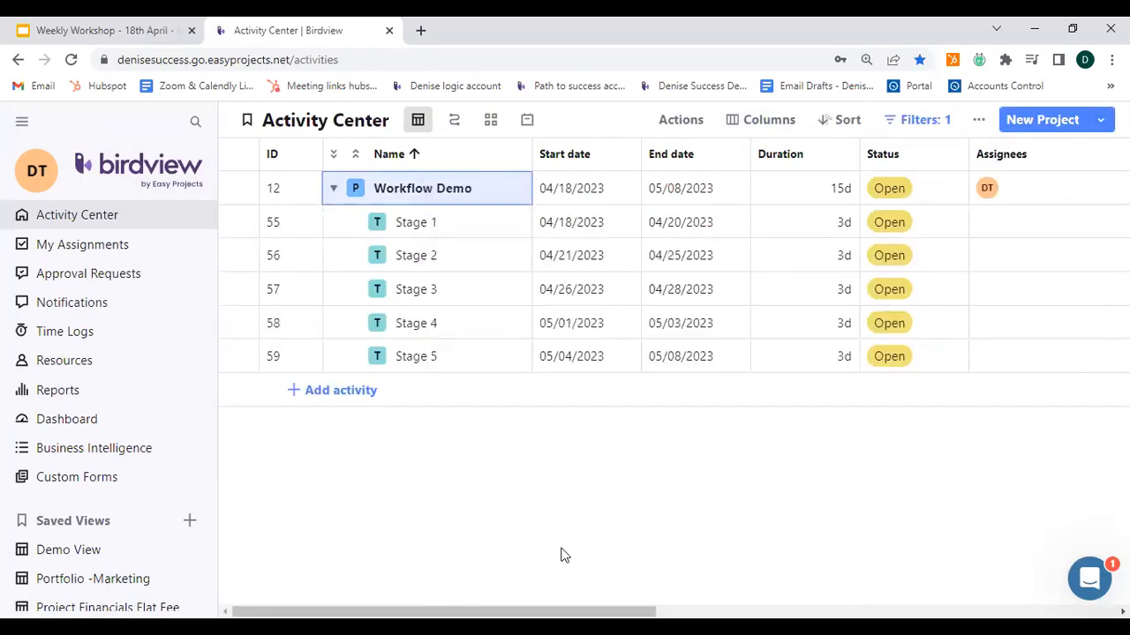
Check which workflows the Workflow Demo project can use and which statuses are offered for Stage 1, without changing either.
{"action": "mouse_move", "coordinate": [486, 204]}
{"action": "left_click", "coordinate": [468, 190]}
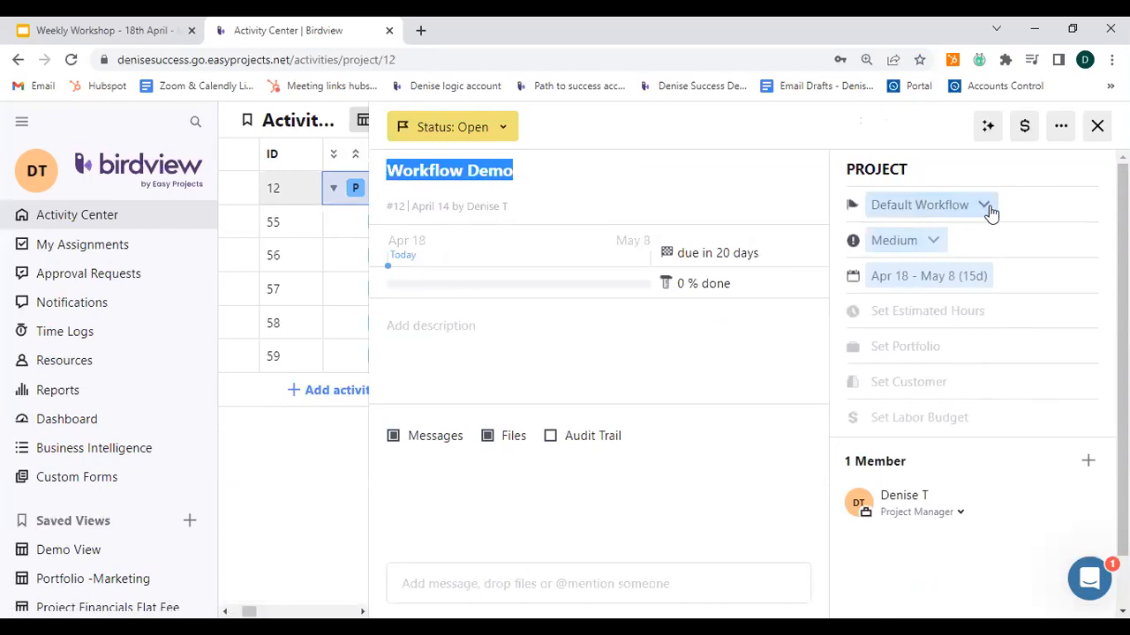
{"action": "left_click", "coordinate": [978, 212]}
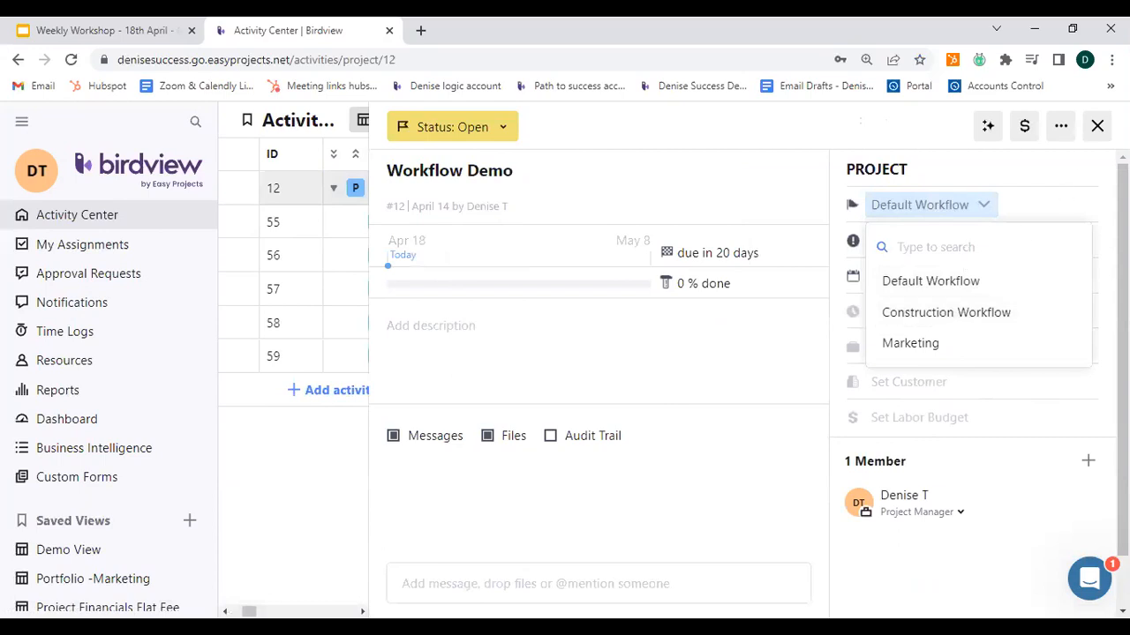
{"action": "left_click", "coordinate": [1097, 127]}
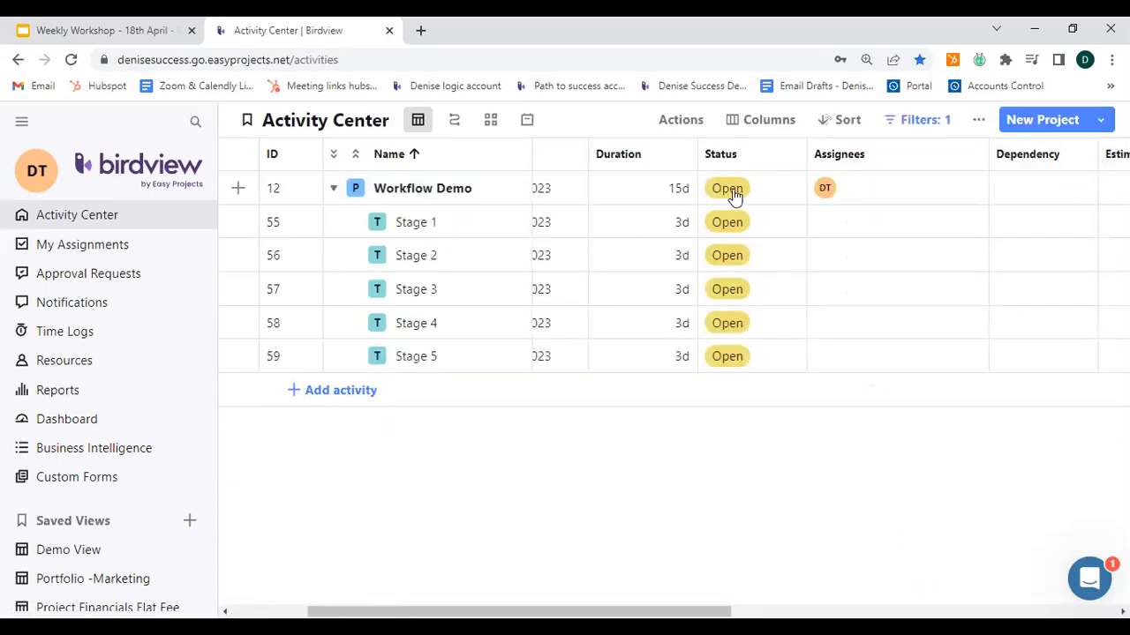
{"action": "left_click", "coordinate": [739, 226]}
{"action": "left_click", "coordinate": [740, 229]}
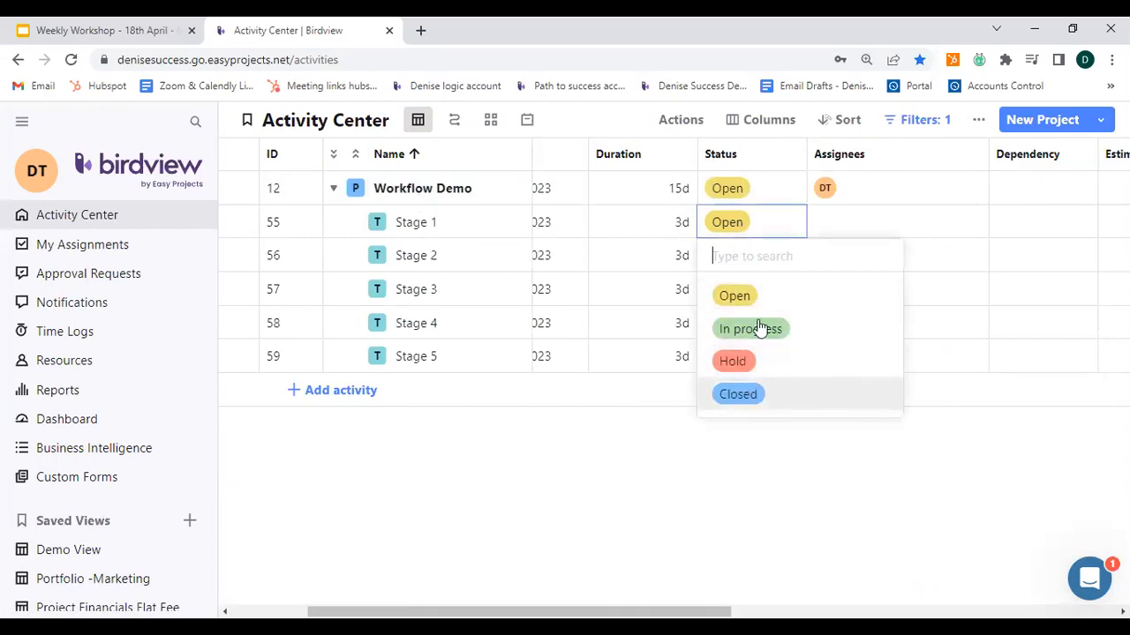
{"action": "left_click", "coordinate": [651, 466]}
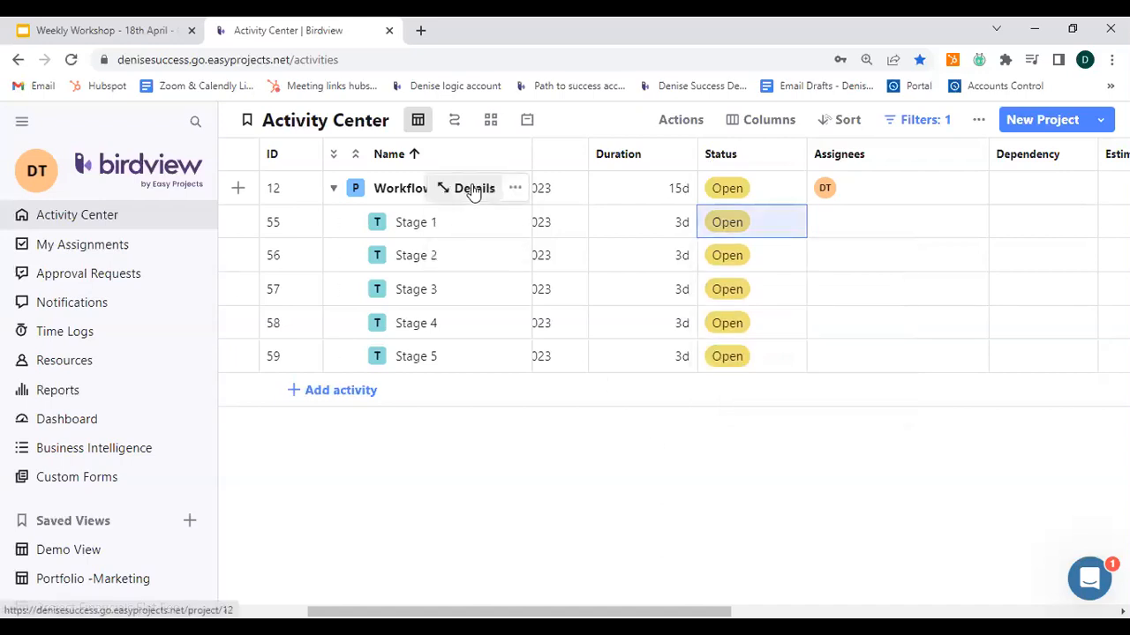
Assign the Construction Workflow to the Workflow Demo project, close its details and bring the Status column into view.
{"action": "left_click", "coordinate": [474, 187]}
{"action": "left_click", "coordinate": [935, 205]}
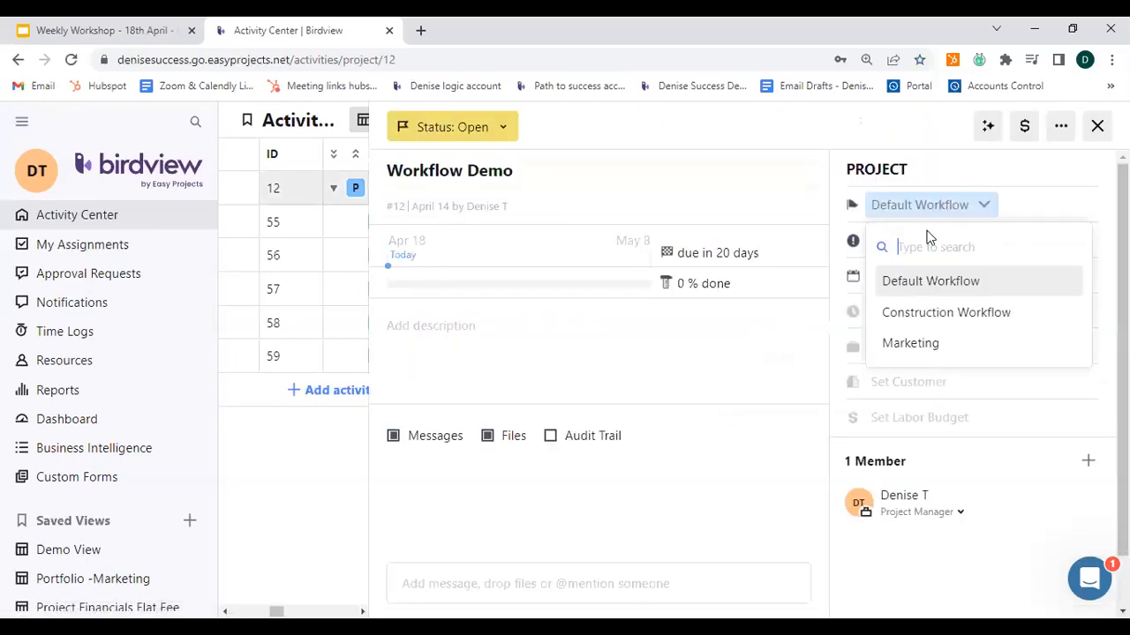
{"action": "left_click", "coordinate": [921, 314]}
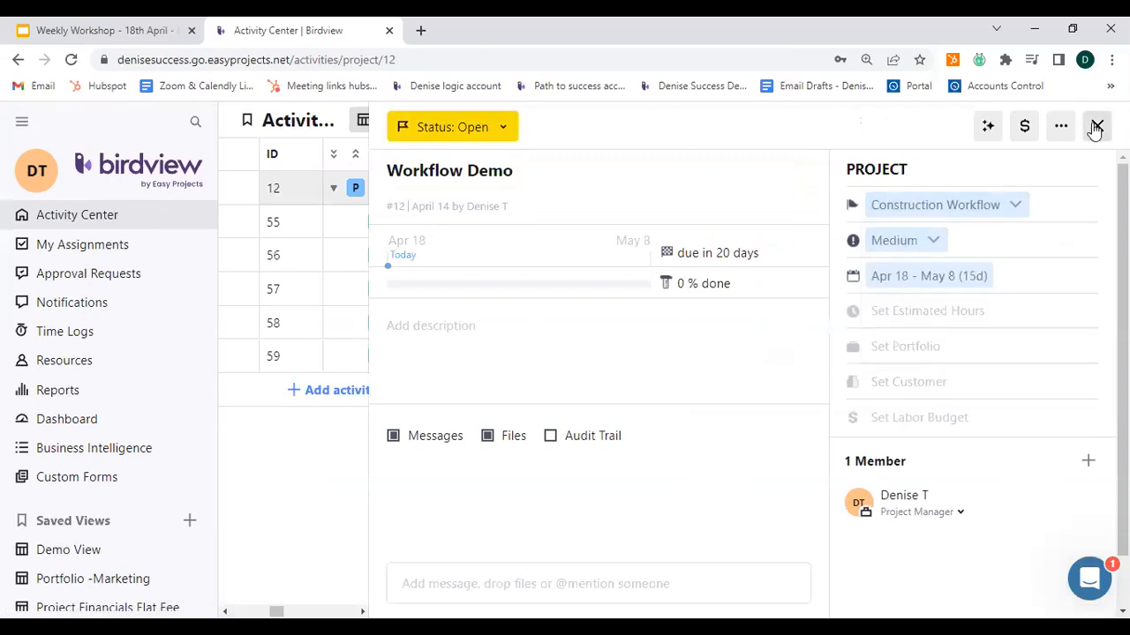
{"action": "key", "text": "Escape"}
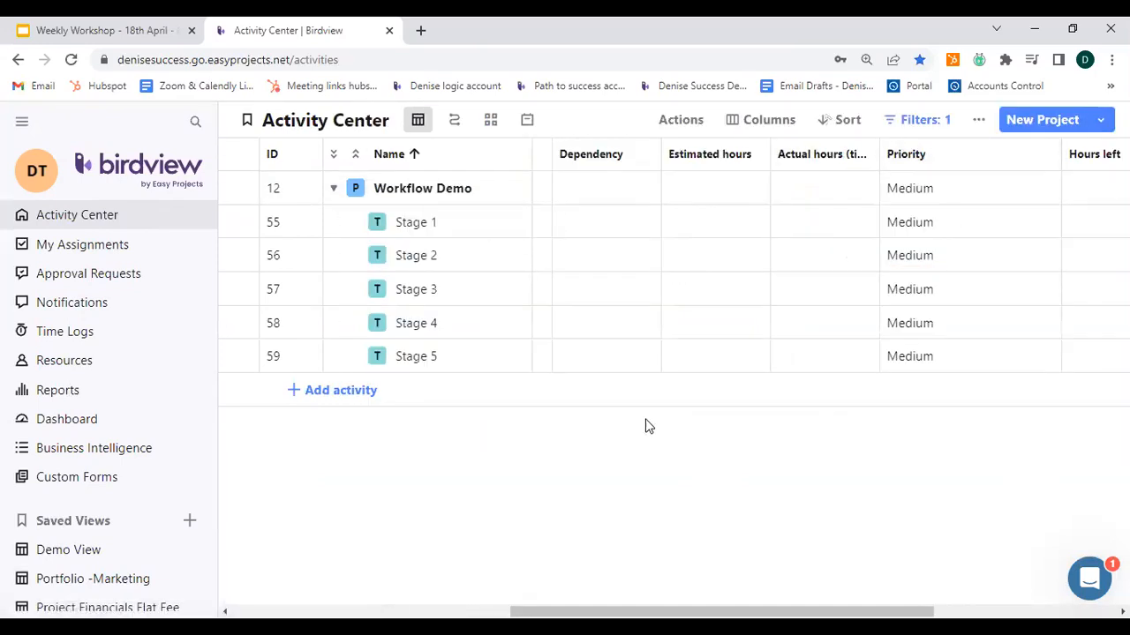
{"action": "left_click_drag", "start_coordinate": [631, 611], "coordinate": [319, 597]}
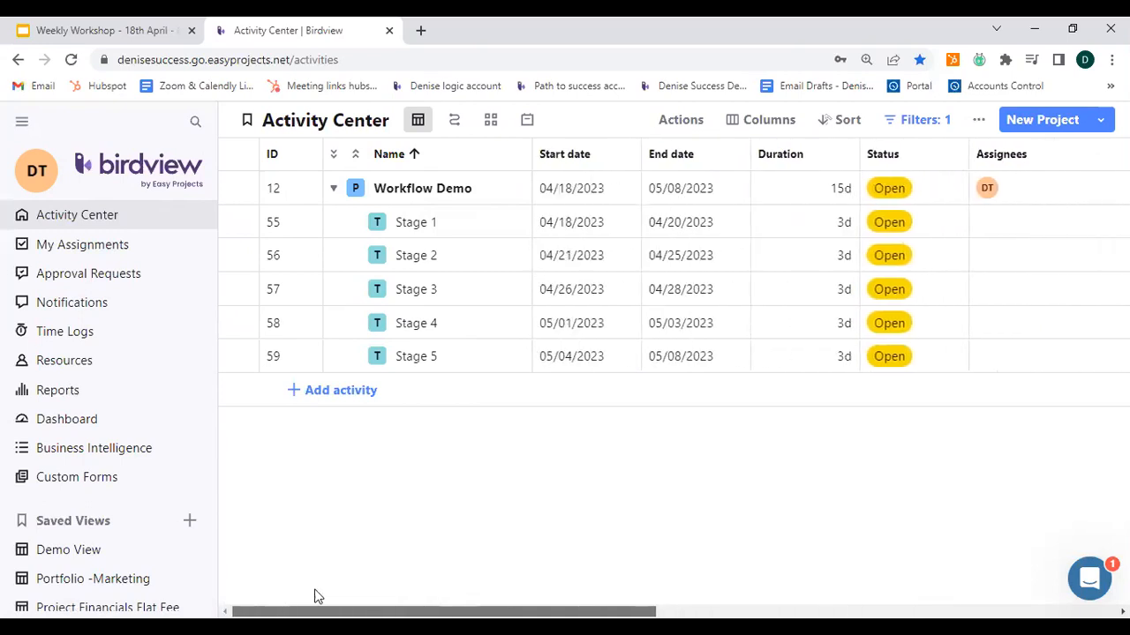
Set the status of Stage 1 and Stage 4 to In design, Stage 2 to Hold and Stage 3 to Closed.
{"action": "left_click", "coordinate": [891, 223]}
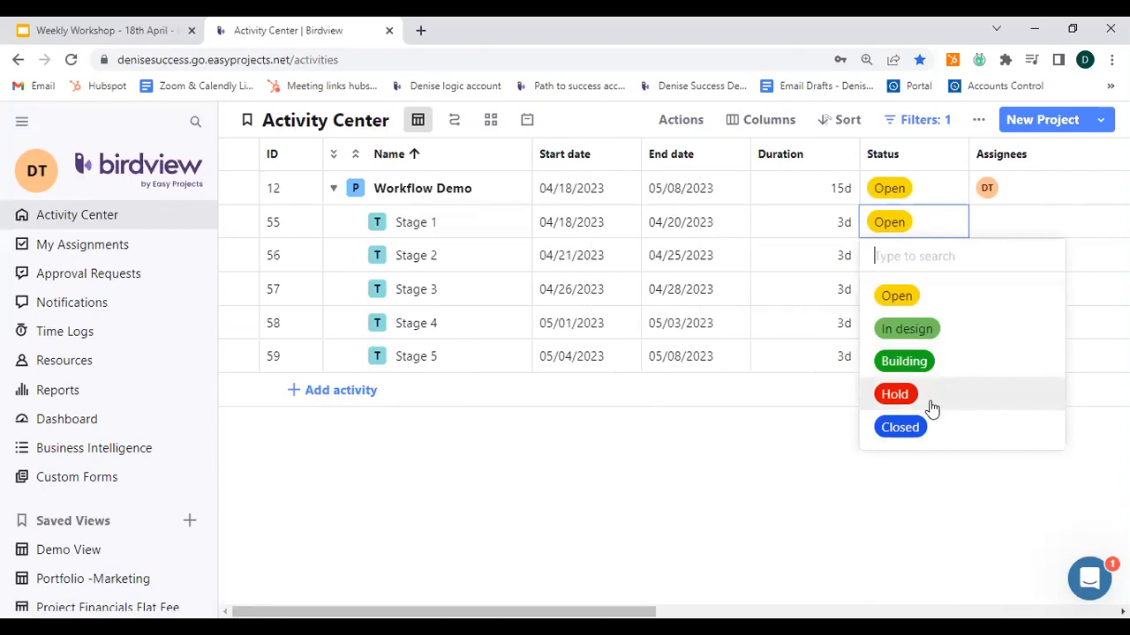
{"action": "left_click", "coordinate": [964, 342]}
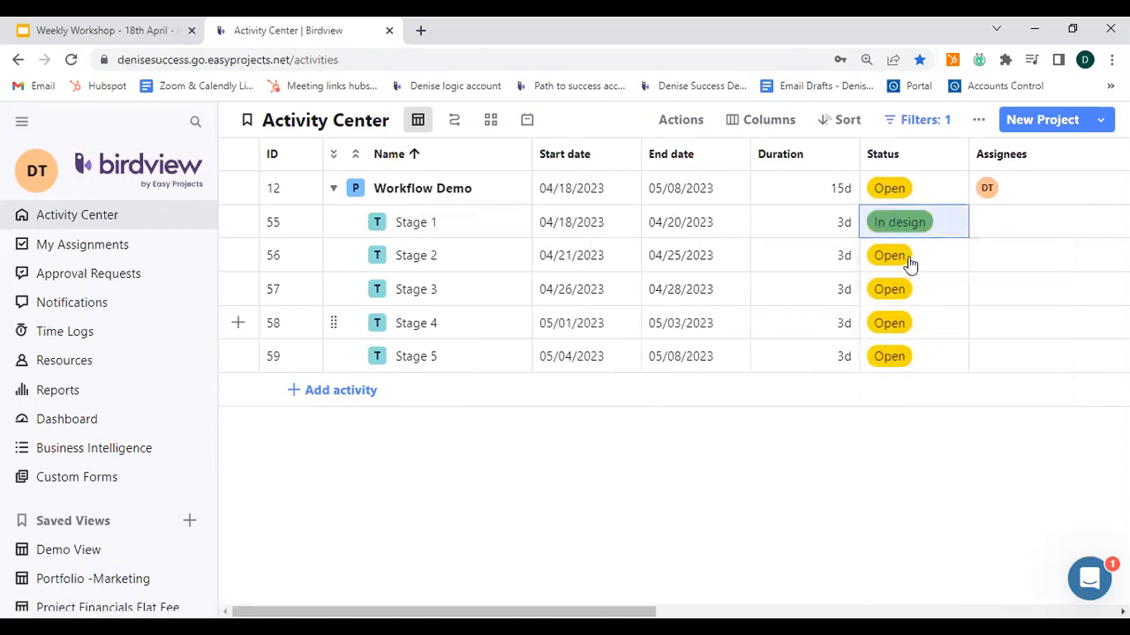
{"action": "left_click", "coordinate": [910, 258]}
{"action": "left_click", "coordinate": [916, 432]}
{"action": "left_click", "coordinate": [913, 292]}
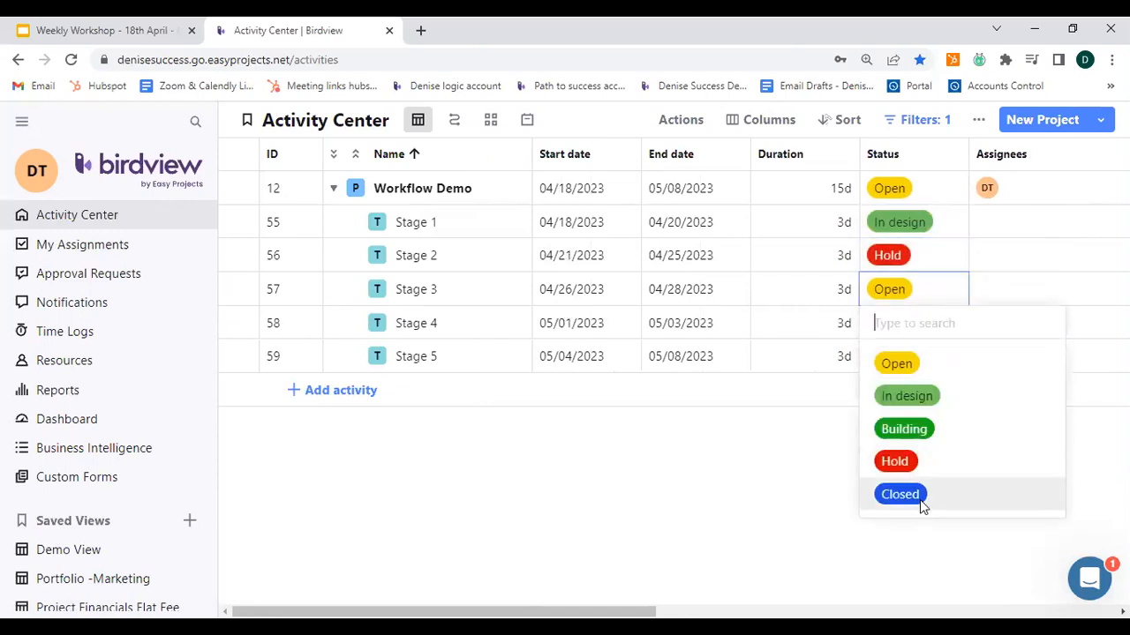
{"action": "left_click", "coordinate": [921, 500]}
{"action": "left_click", "coordinate": [909, 328]}
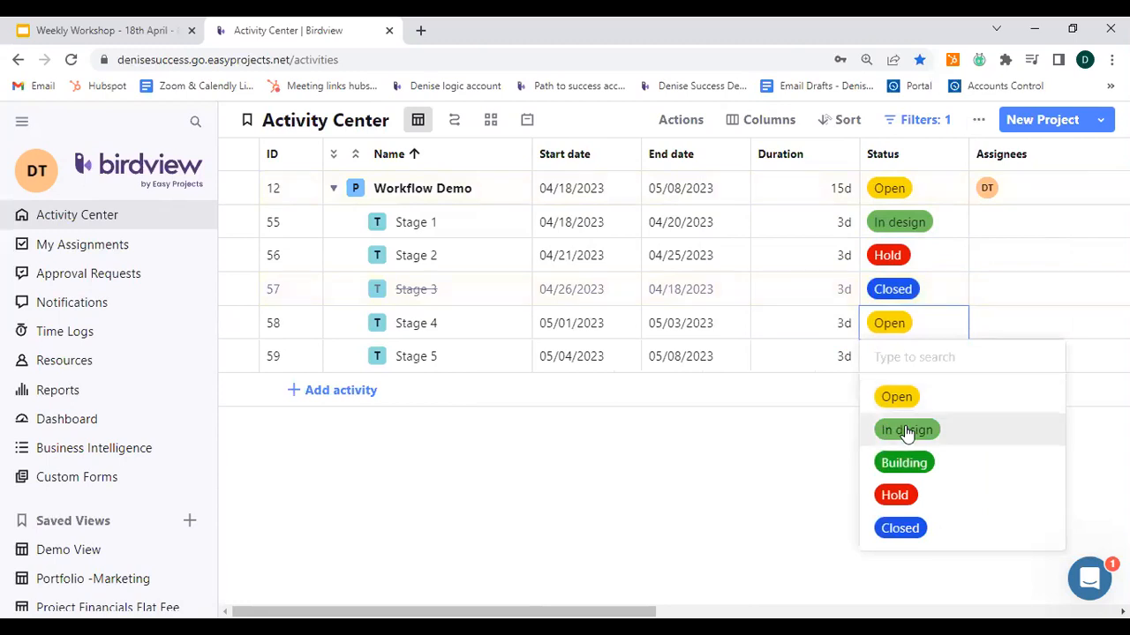
{"action": "left_click", "coordinate": [906, 431]}
Set the status of Stage 5 to Closed and return it to Open.
{"action": "left_click", "coordinate": [909, 359]}
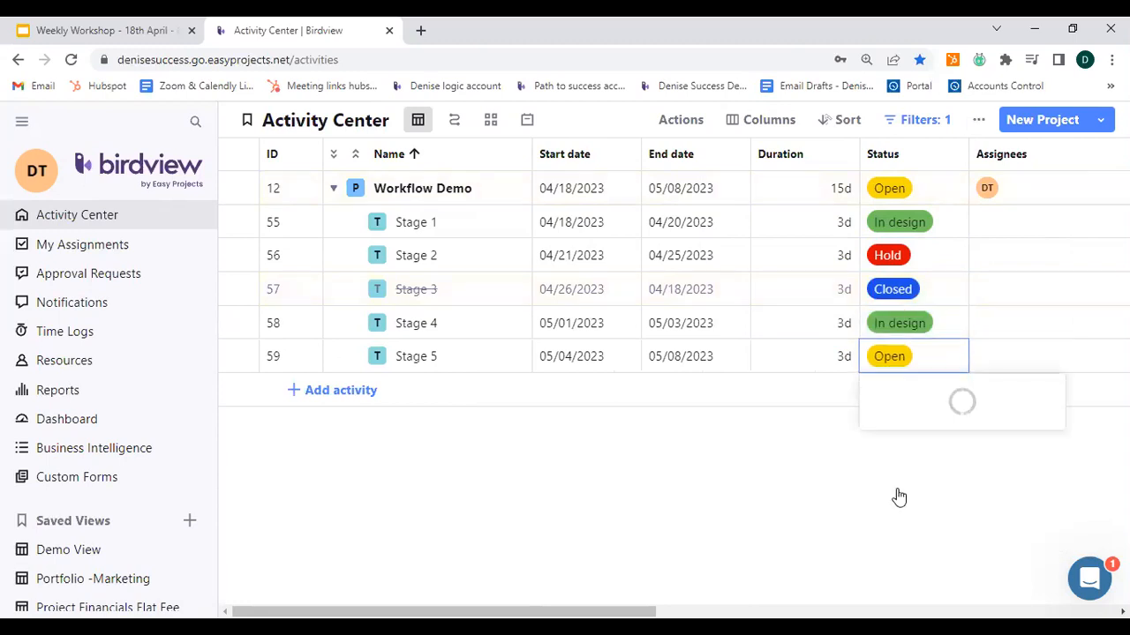
{"action": "left_click", "coordinate": [898, 562]}
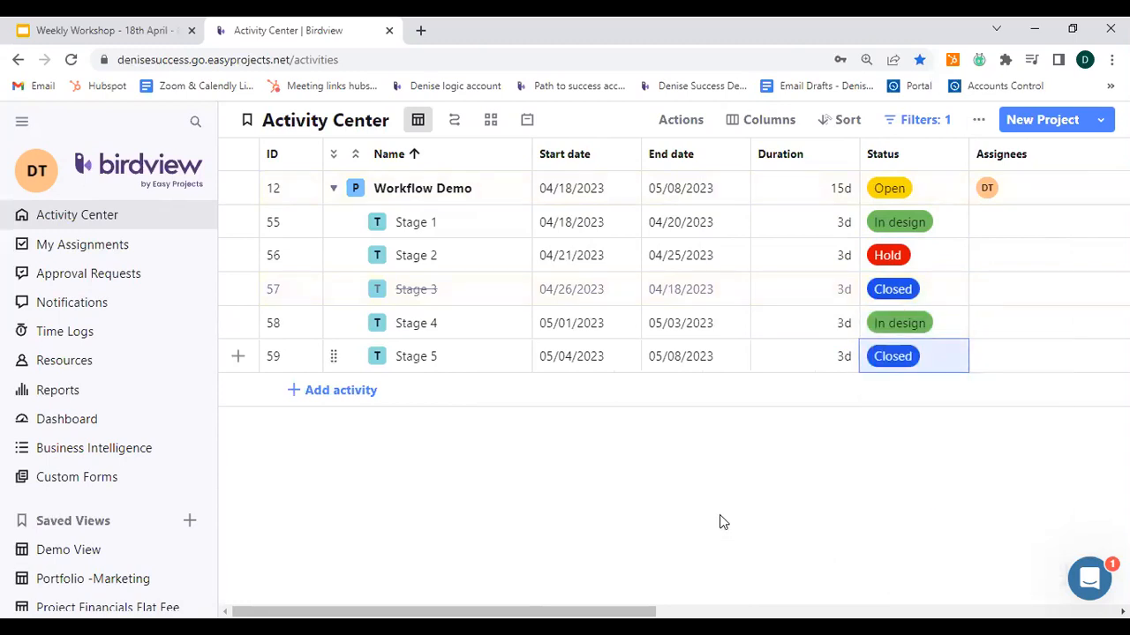
{"action": "left_click", "coordinate": [892, 360]}
{"action": "left_click", "coordinate": [895, 429]}
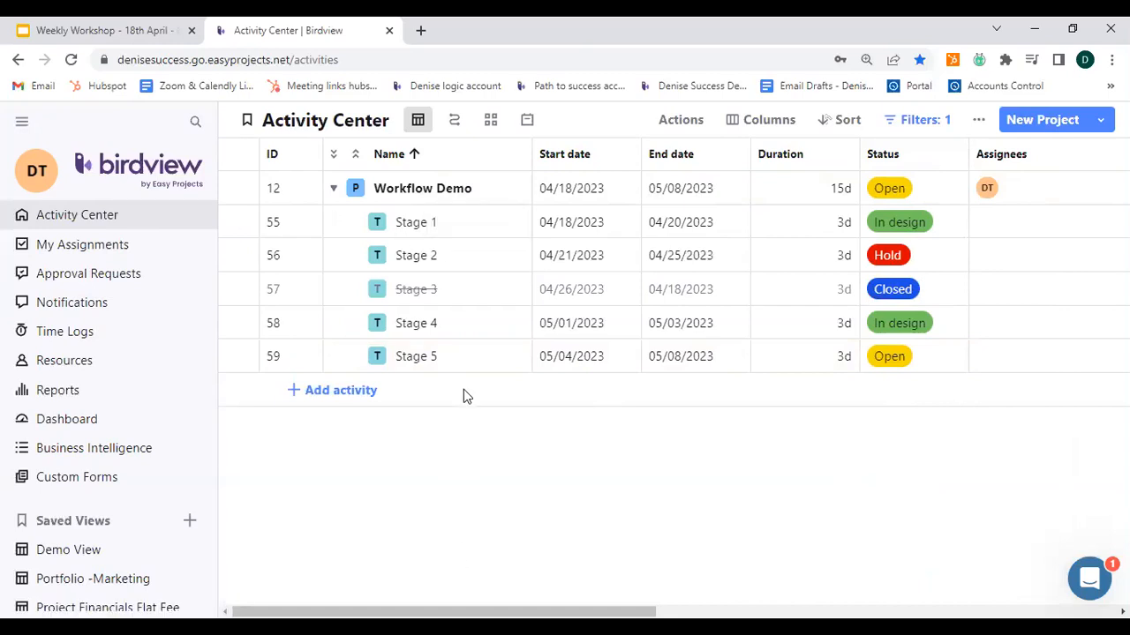
{"action": "left_click", "coordinate": [389, 194]}
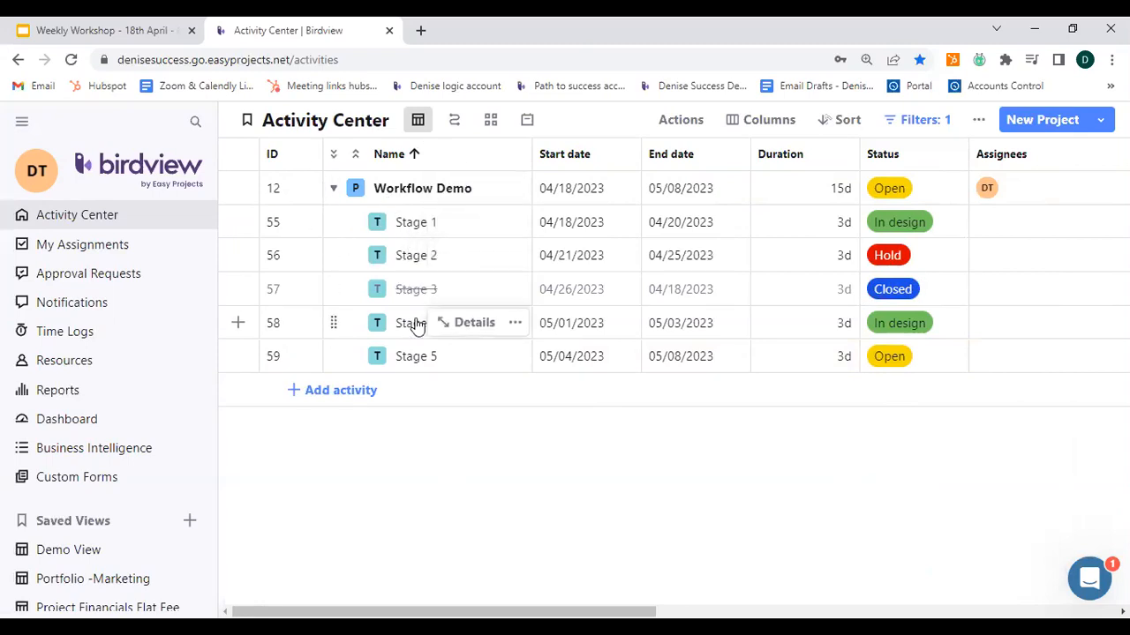
{"action": "left_click", "coordinate": [411, 190]}
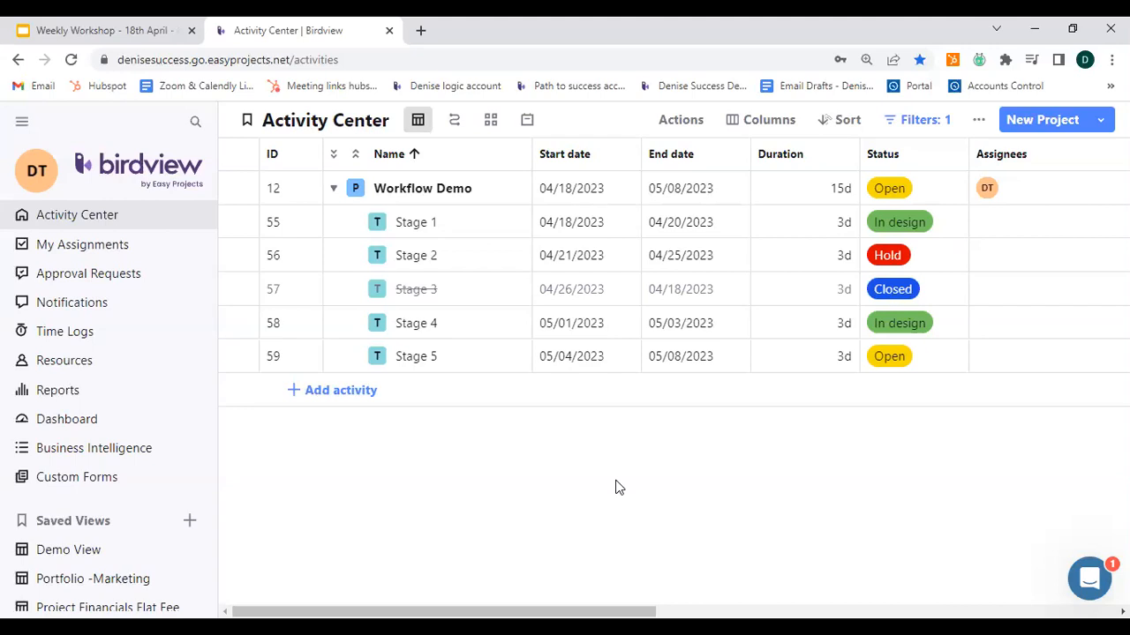
Switch the Activity Center to the board view and look over the Default Workflow's status columns.
{"action": "left_click", "coordinate": [491, 121]}
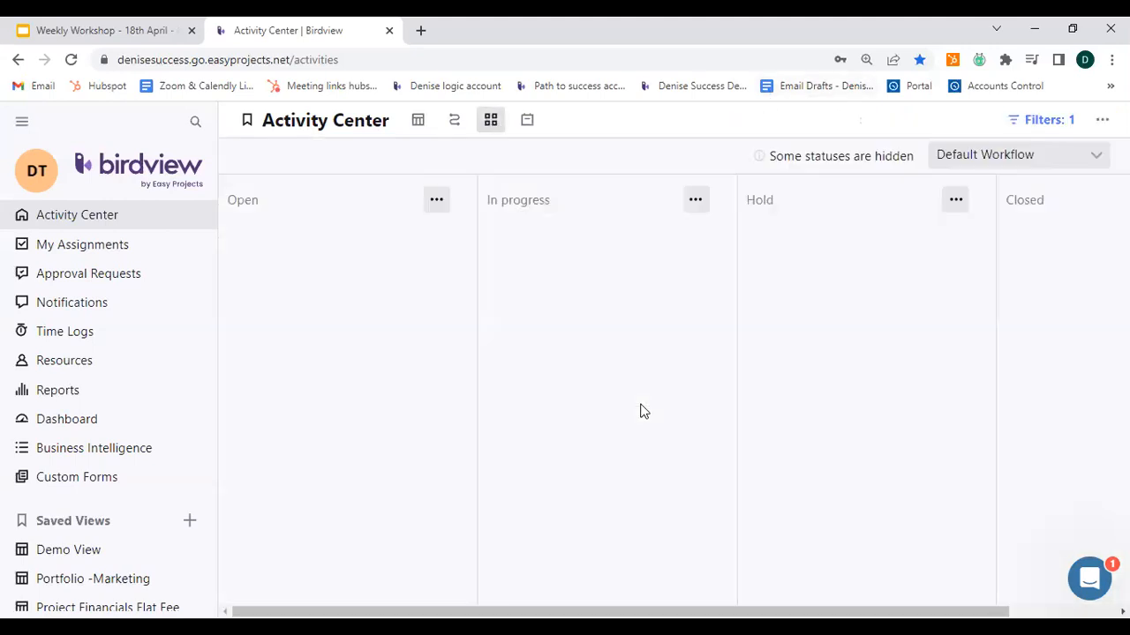
{"action": "left_click", "coordinate": [282, 224]}
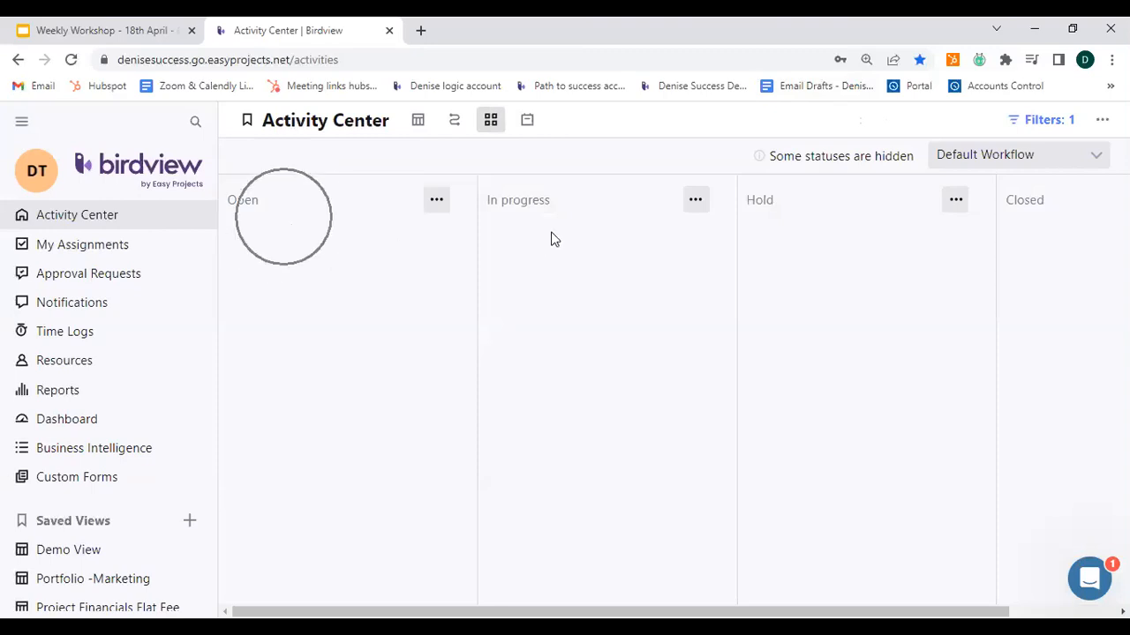
{"action": "left_click", "coordinate": [870, 235]}
{"action": "left_click", "coordinate": [1053, 238]}
{"action": "left_click_drag", "start_coordinate": [529, 612], "coordinate": [423, 285]}
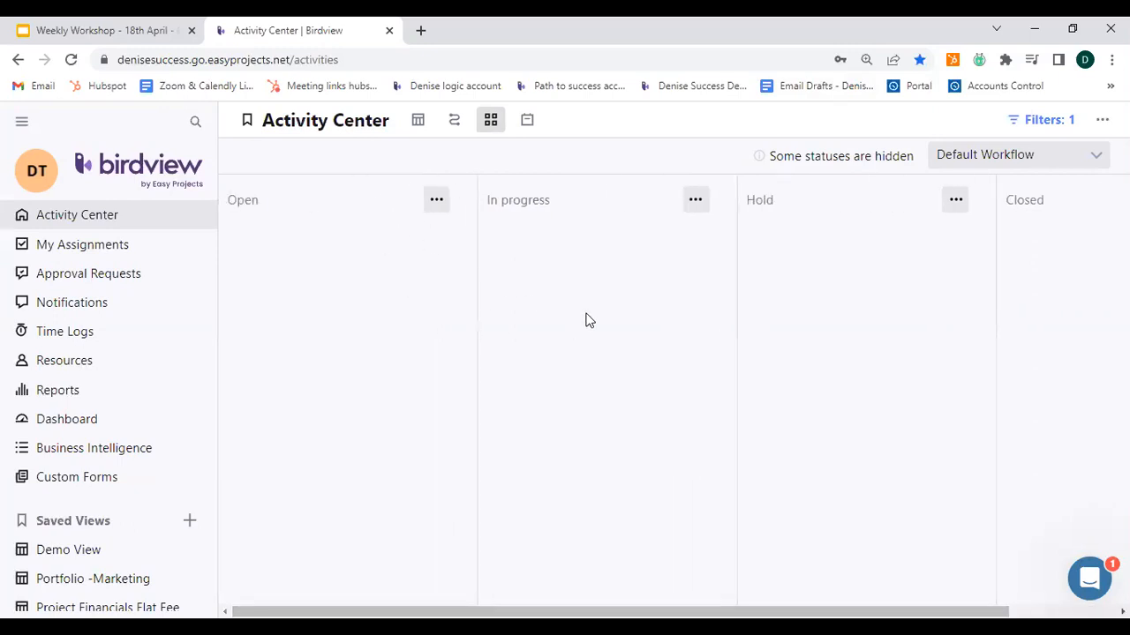
Set the board's workflow to Construction Workflow and look over the stage cards in its status columns.
{"action": "left_click", "coordinate": [991, 166]}
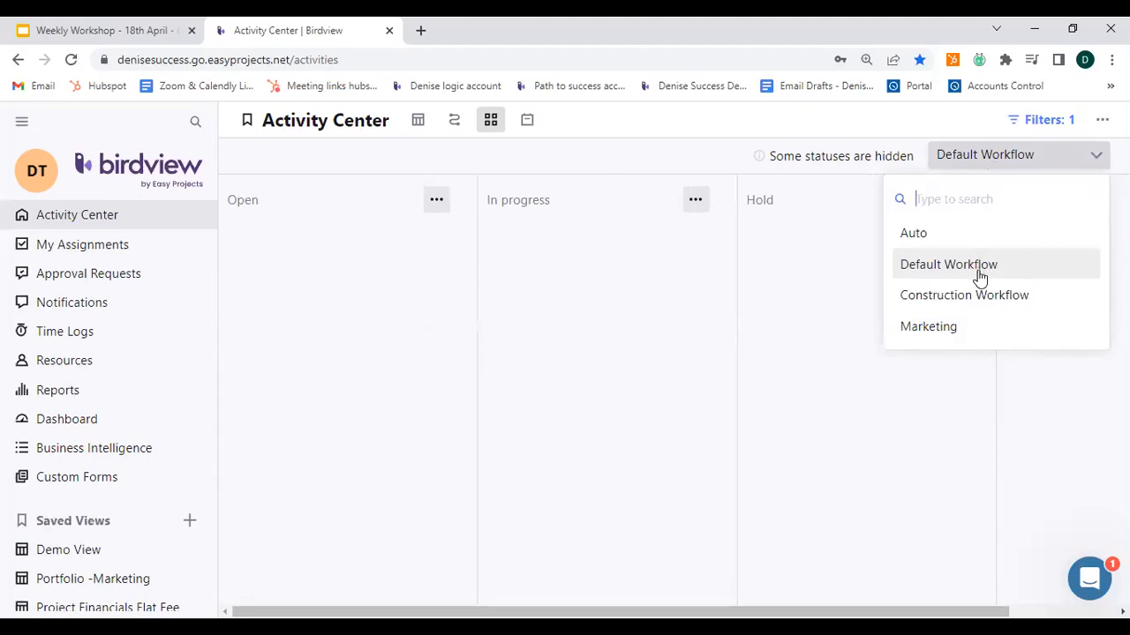
{"action": "left_click", "coordinate": [976, 305]}
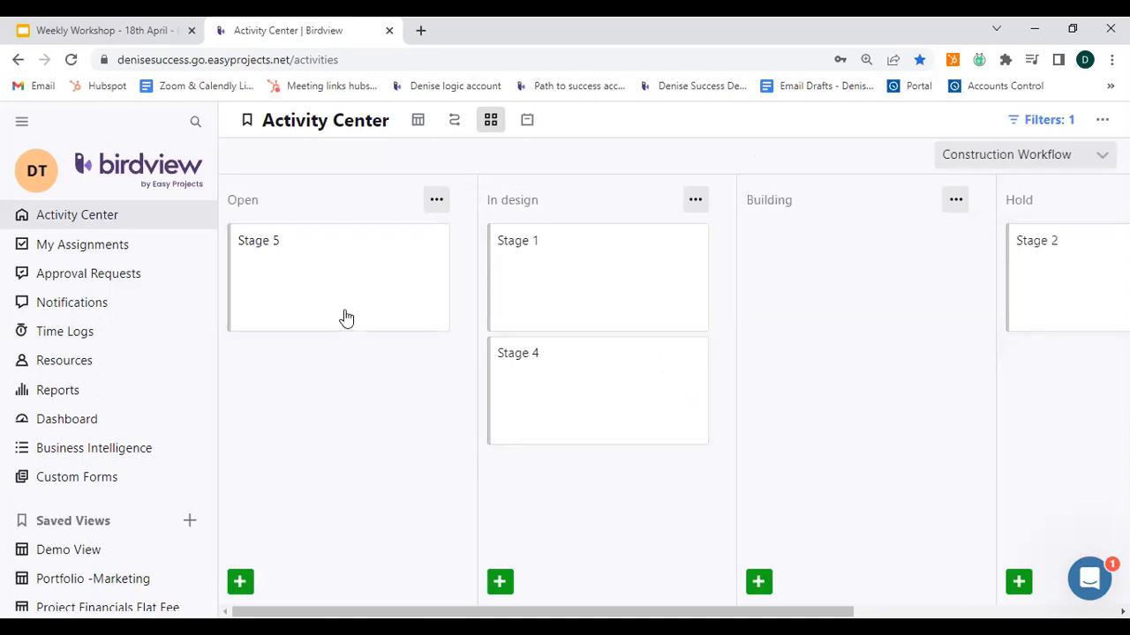
{"action": "left_click", "coordinate": [628, 309]}
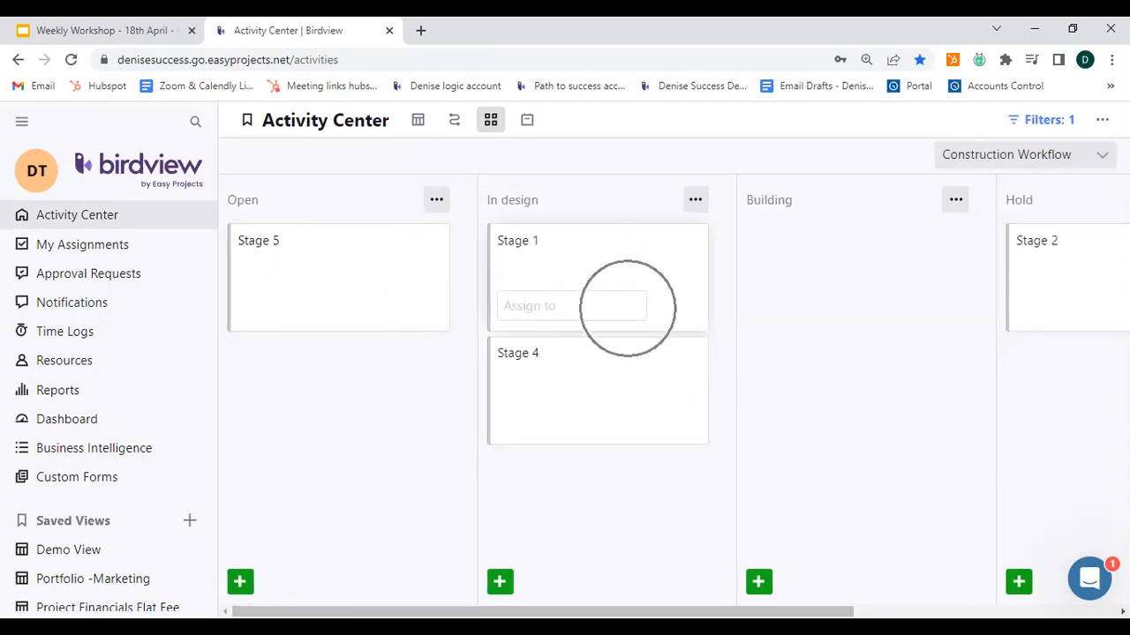
Look over the Construction Workflow board's remaining status columns and check which project the board is filtered to.
{"action": "scroll", "coordinate": [1016, 267], "scroll_direction": "right", "scroll_amount": 5}
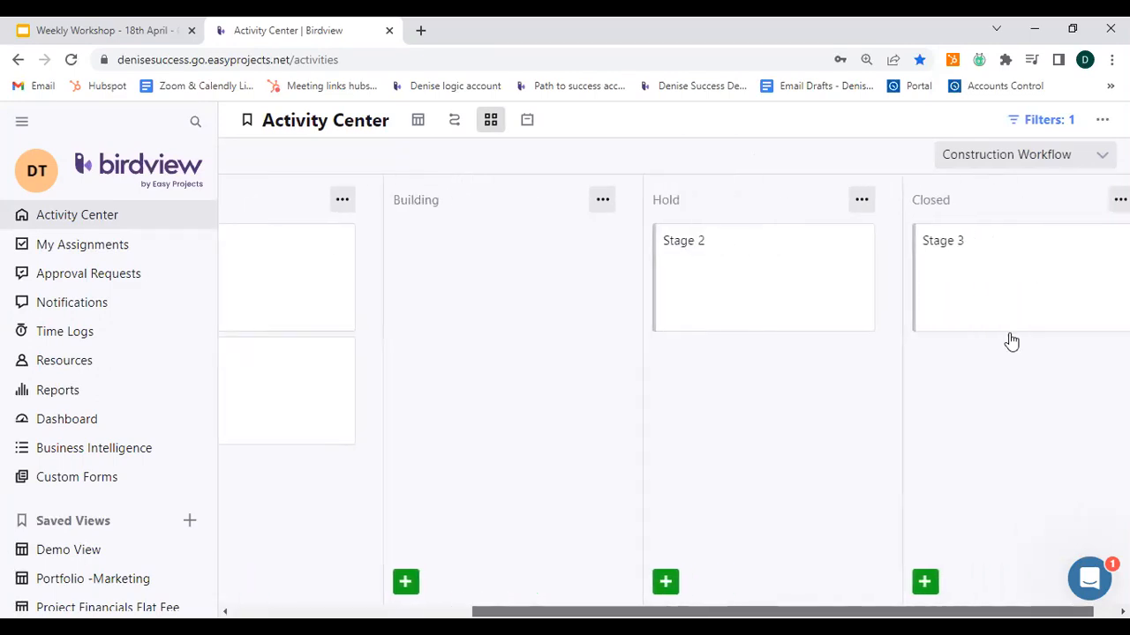
{"action": "left_click_drag", "start_coordinate": [997, 612], "coordinate": [758, 612]}
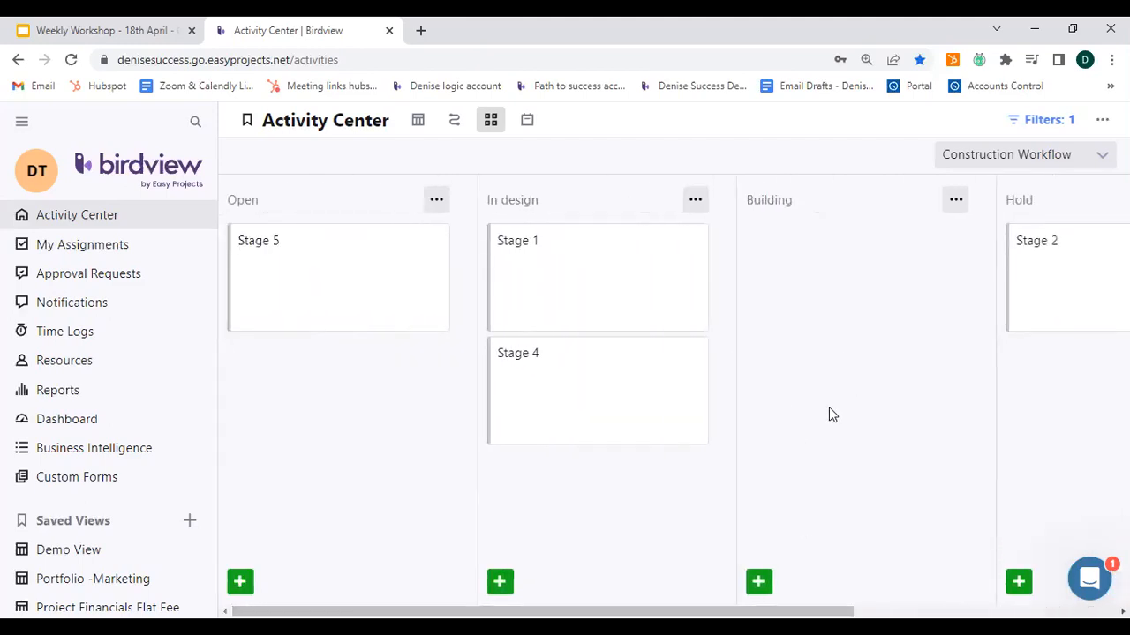
{"action": "left_click", "coordinate": [1043, 120]}
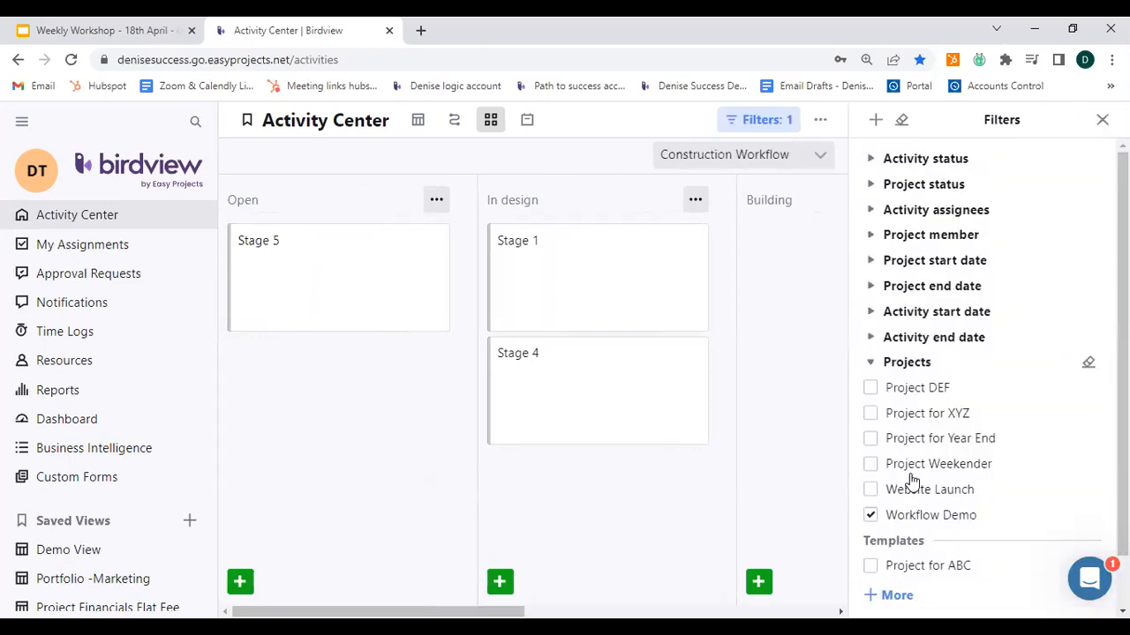
{"action": "left_click", "coordinate": [1101, 120]}
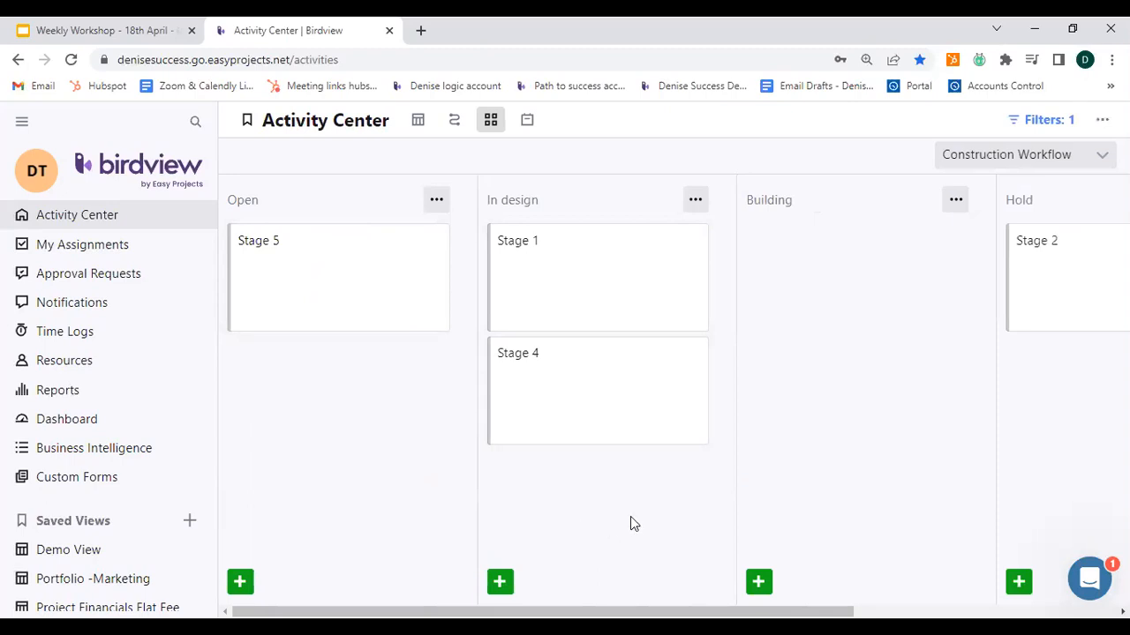
Move the Stage 4 card from In design and the Stage 2 card from Hold into the board's Building column.
{"action": "left_click", "coordinate": [574, 379]}
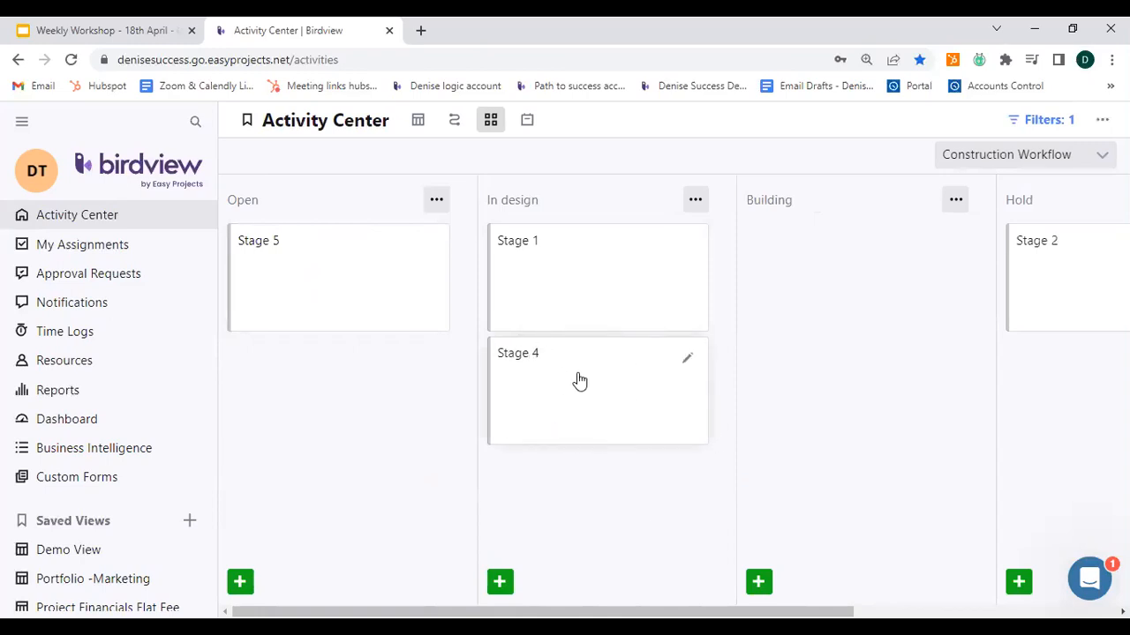
{"action": "left_click_drag", "start_coordinate": [579, 379], "coordinate": [821, 284]}
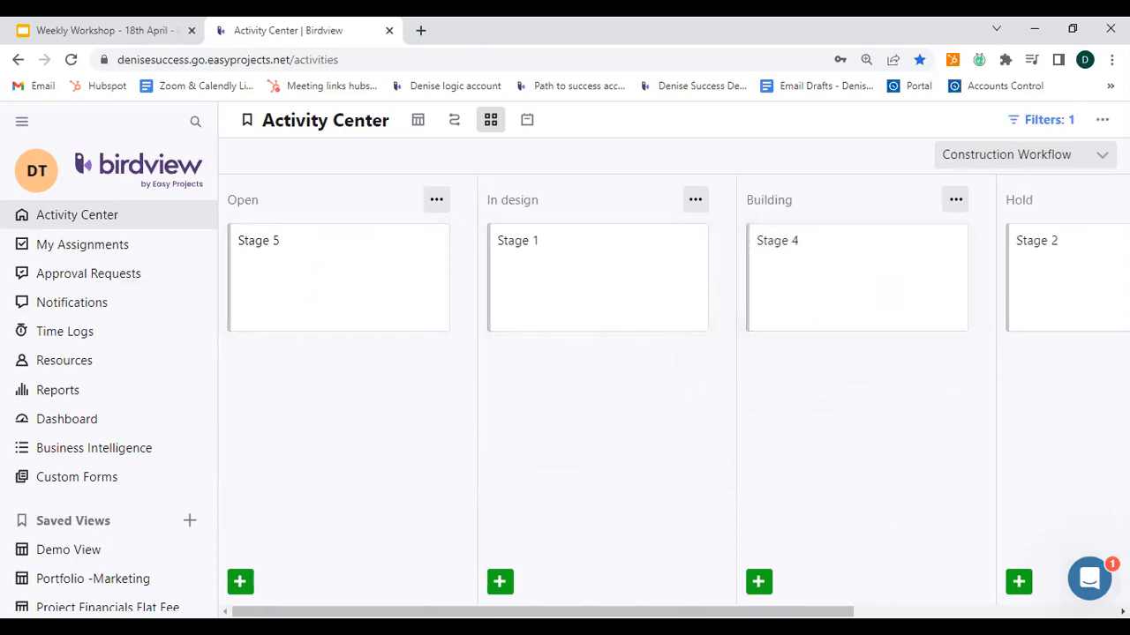
{"action": "left_click_drag", "start_coordinate": [954, 603], "coordinate": [997, 601]}
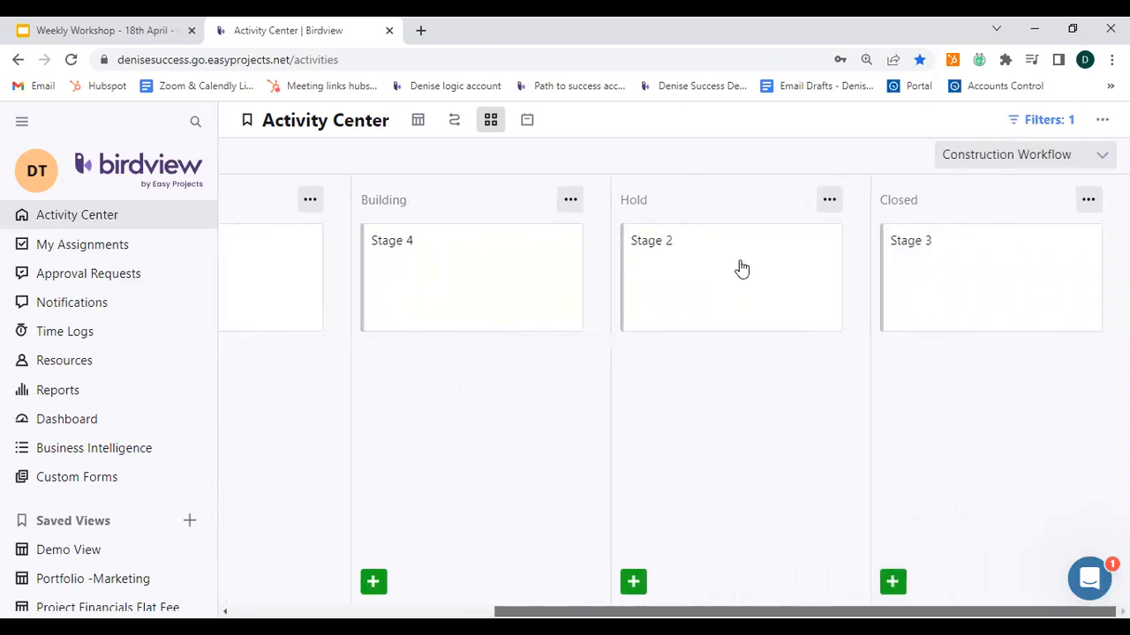
{"action": "left_click", "coordinate": [739, 260]}
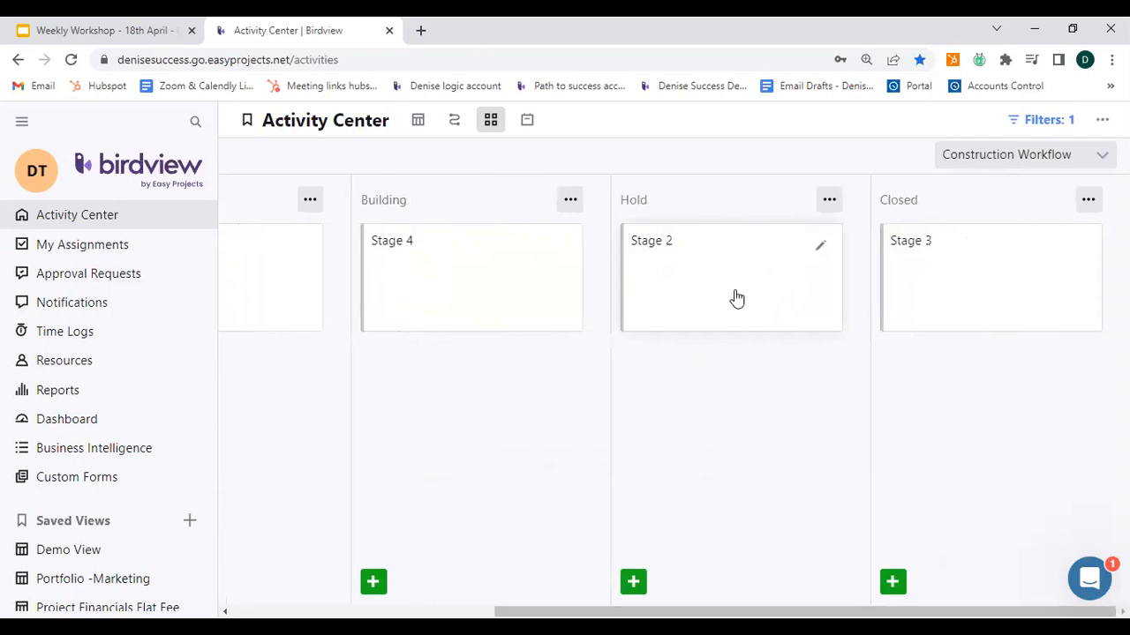
{"action": "left_click_drag", "start_coordinate": [715, 274], "coordinate": [456, 386]}
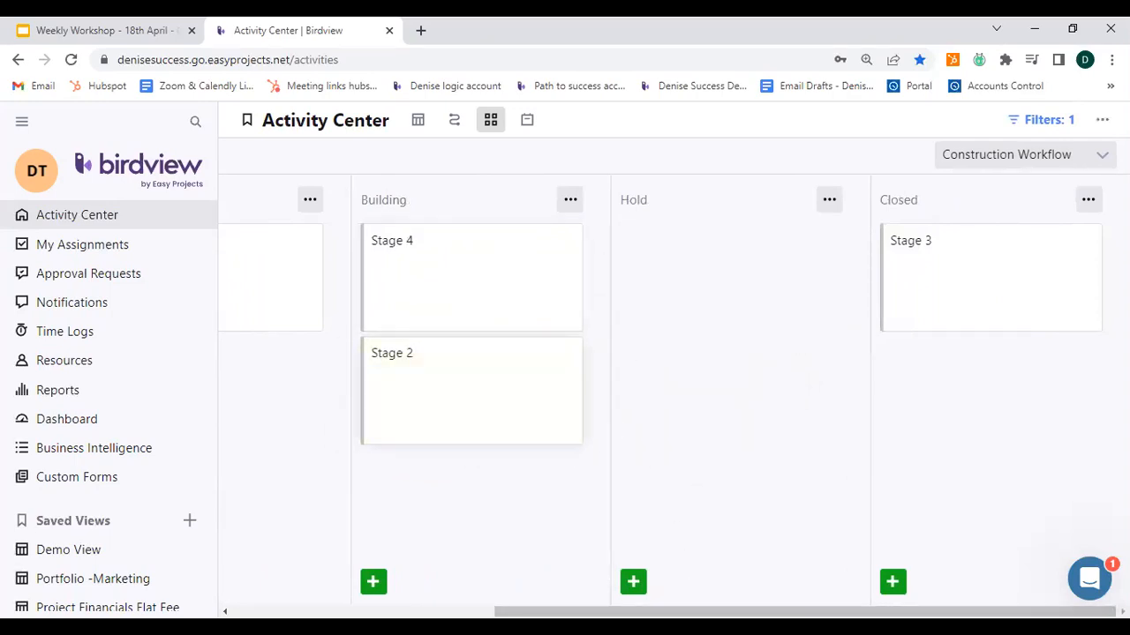
{"action": "left_click_drag", "start_coordinate": [670, 612], "coordinate": [408, 611]}
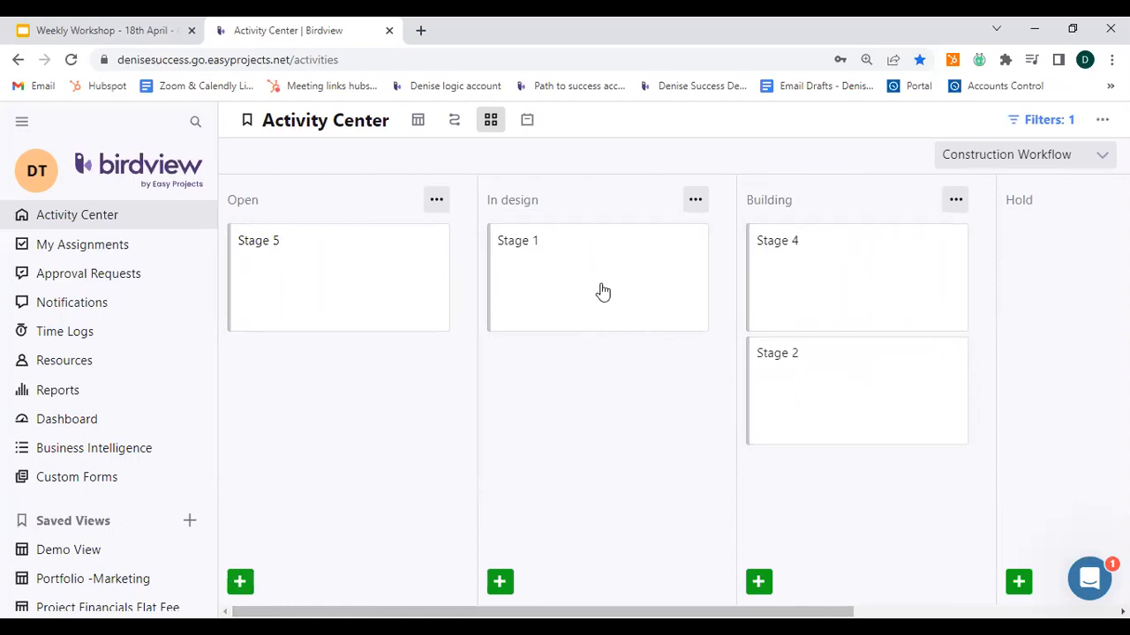
Return to the list view with the Workflow Demo project filter removed, and collapse the Workflow Demo project.
{"action": "left_click", "coordinate": [417, 123]}
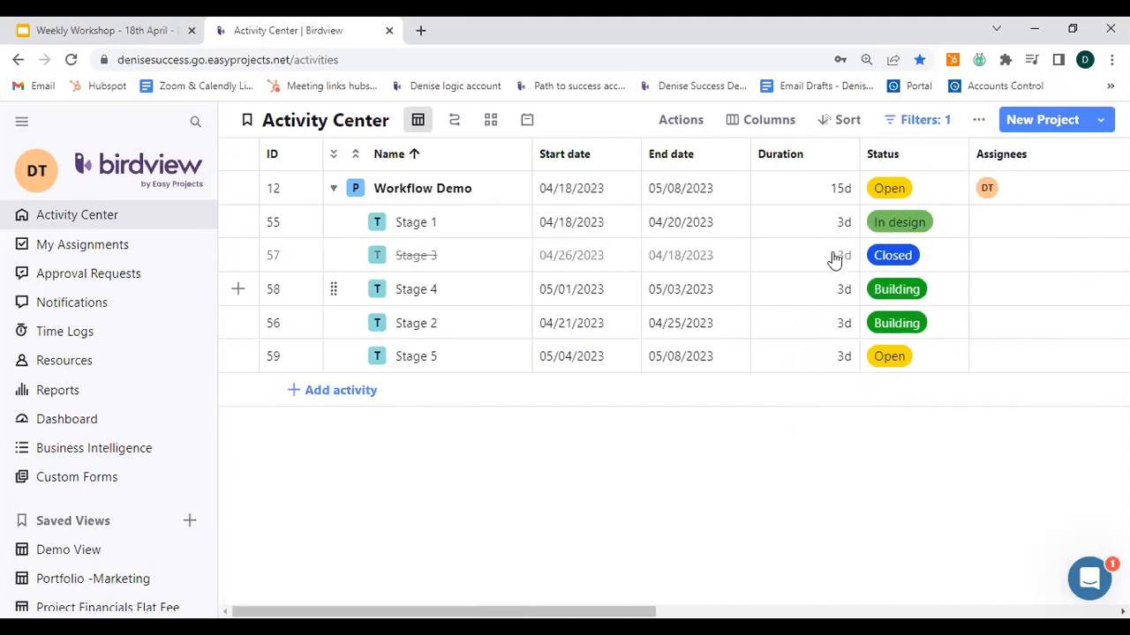
{"action": "left_click", "coordinate": [918, 121]}
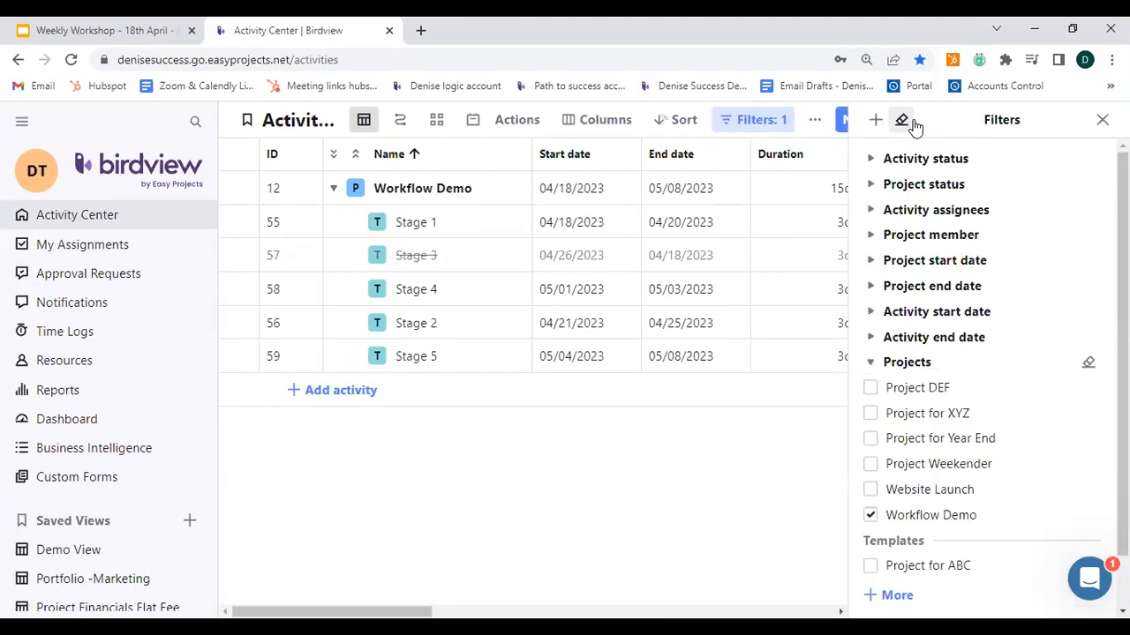
{"action": "left_click", "coordinate": [870, 515]}
{"action": "left_click", "coordinate": [871, 363]}
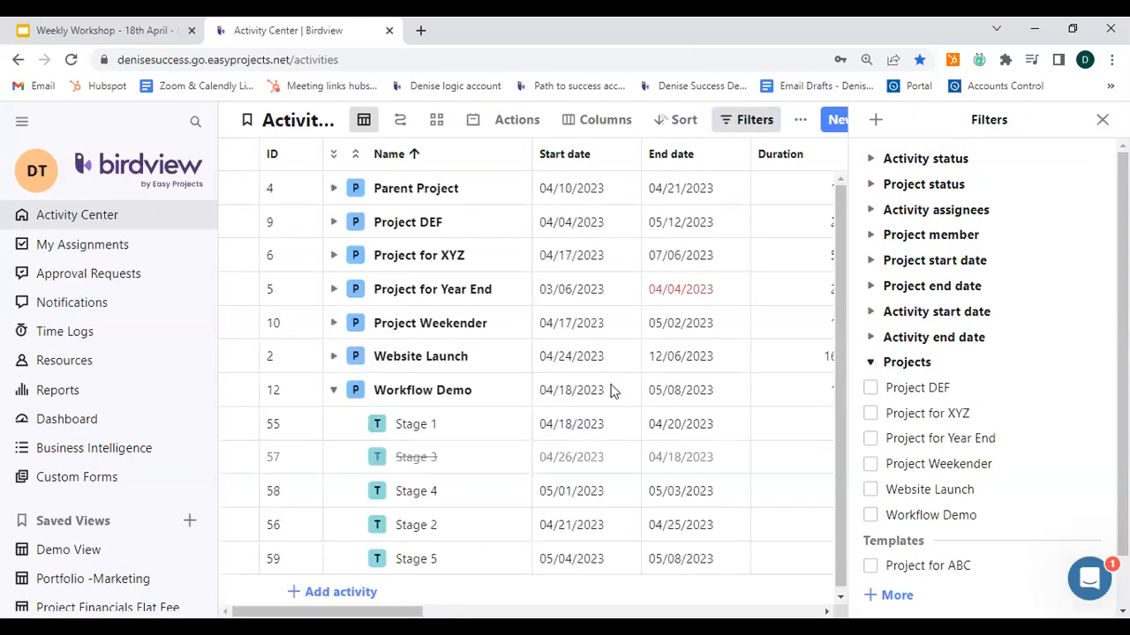
{"action": "left_click", "coordinate": [333, 390]}
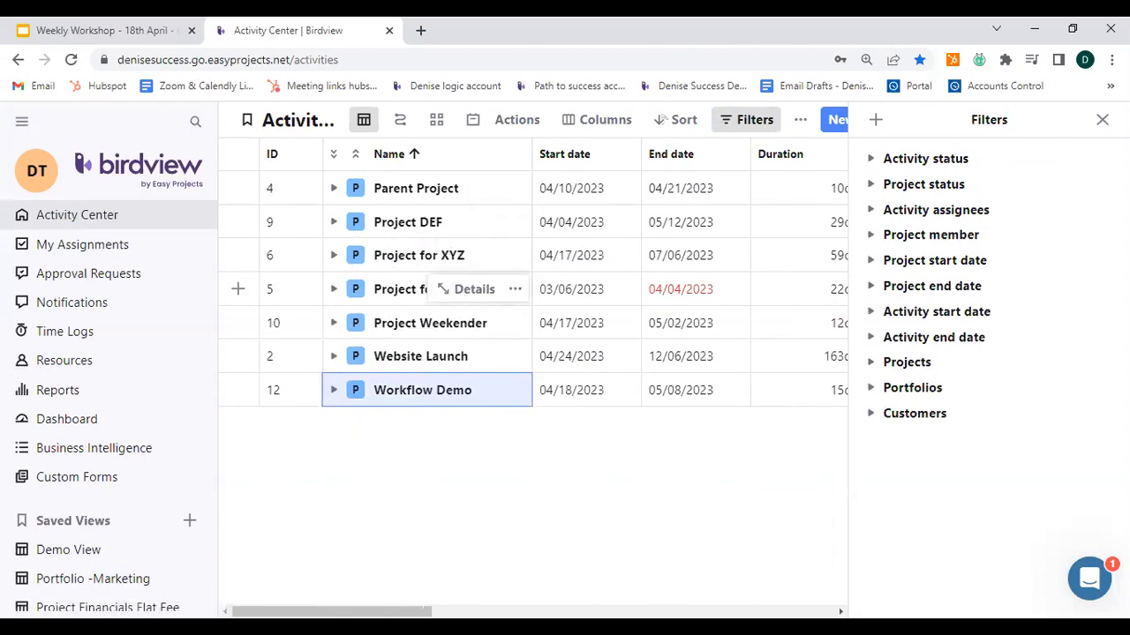
{"action": "left_click", "coordinate": [1101, 120]}
{"action": "key", "text": "ctrl"}
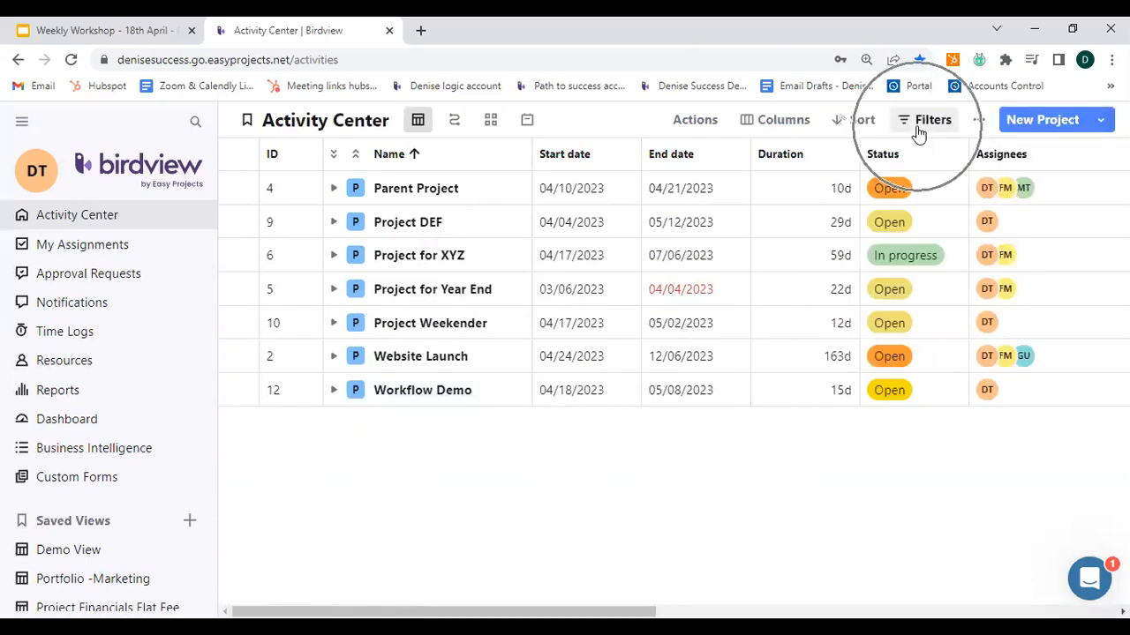
Filter the projects by the Default Workflow's Open project status, look over the matches and clear that filter.
{"action": "left_click", "coordinate": [919, 132]}
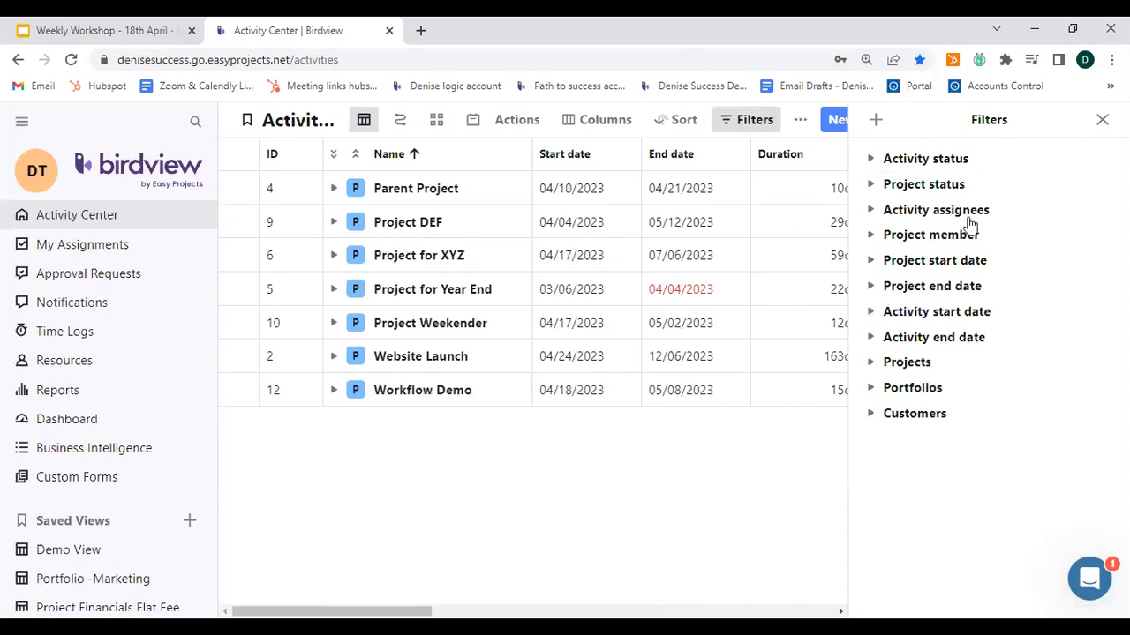
{"action": "left_click", "coordinate": [871, 187]}
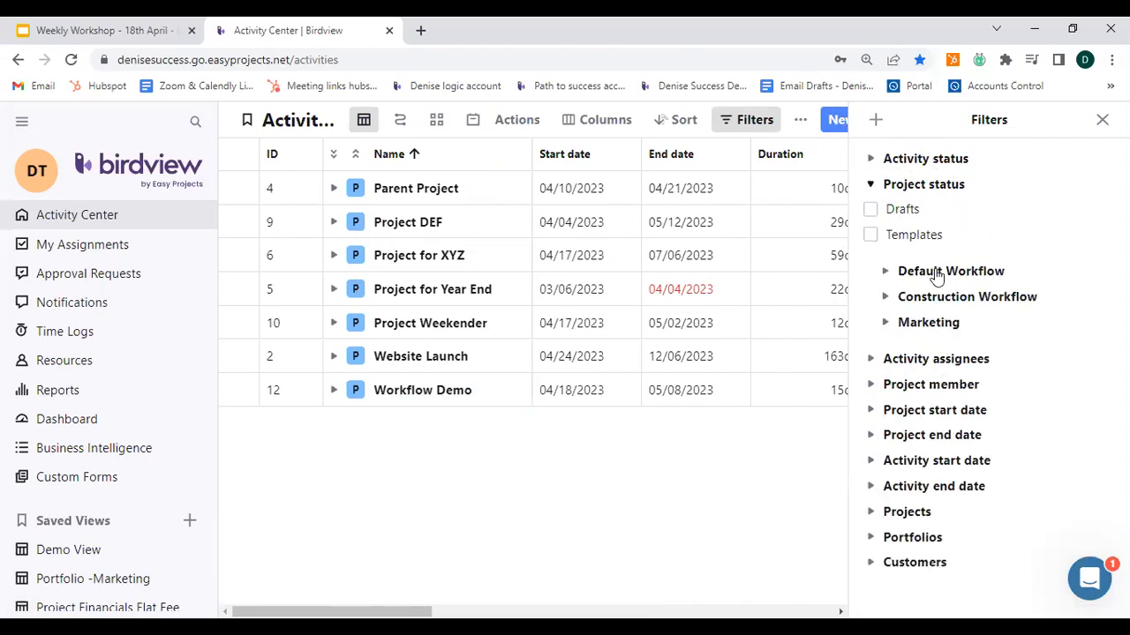
{"action": "left_click", "coordinate": [931, 318]}
{"action": "left_click", "coordinate": [942, 273]}
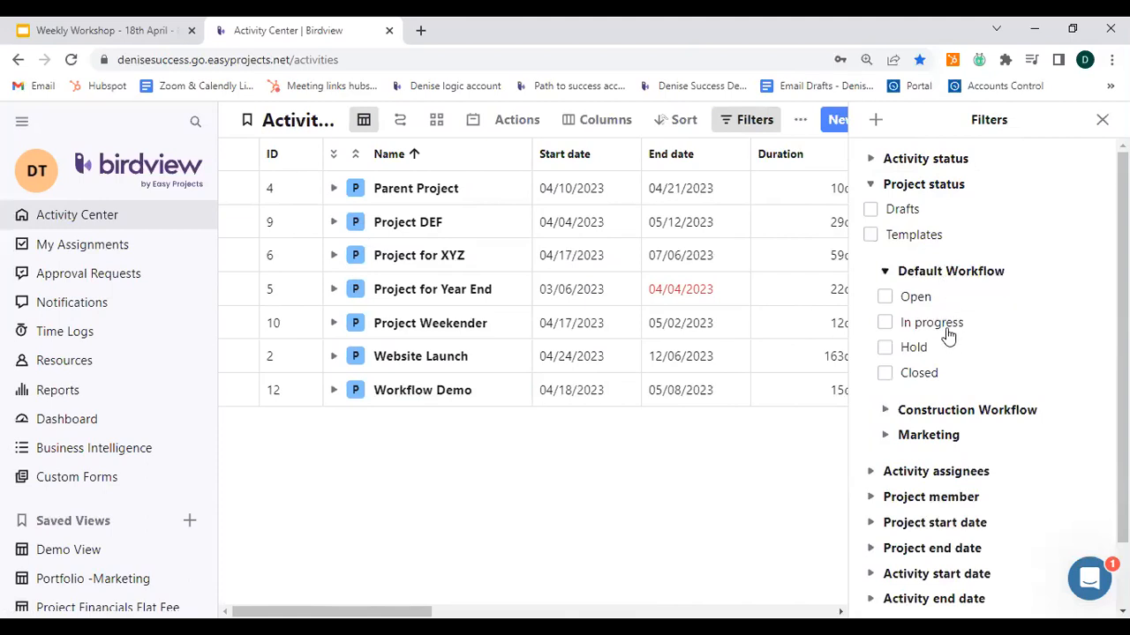
{"action": "left_click", "coordinate": [885, 298]}
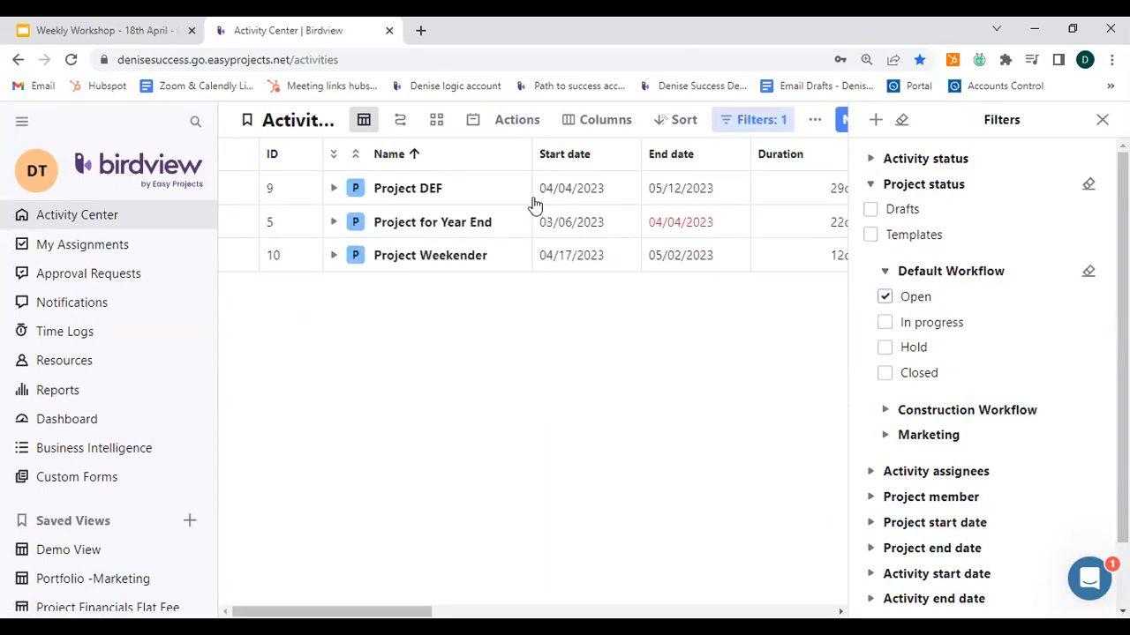
{"action": "left_click", "coordinate": [885, 297]}
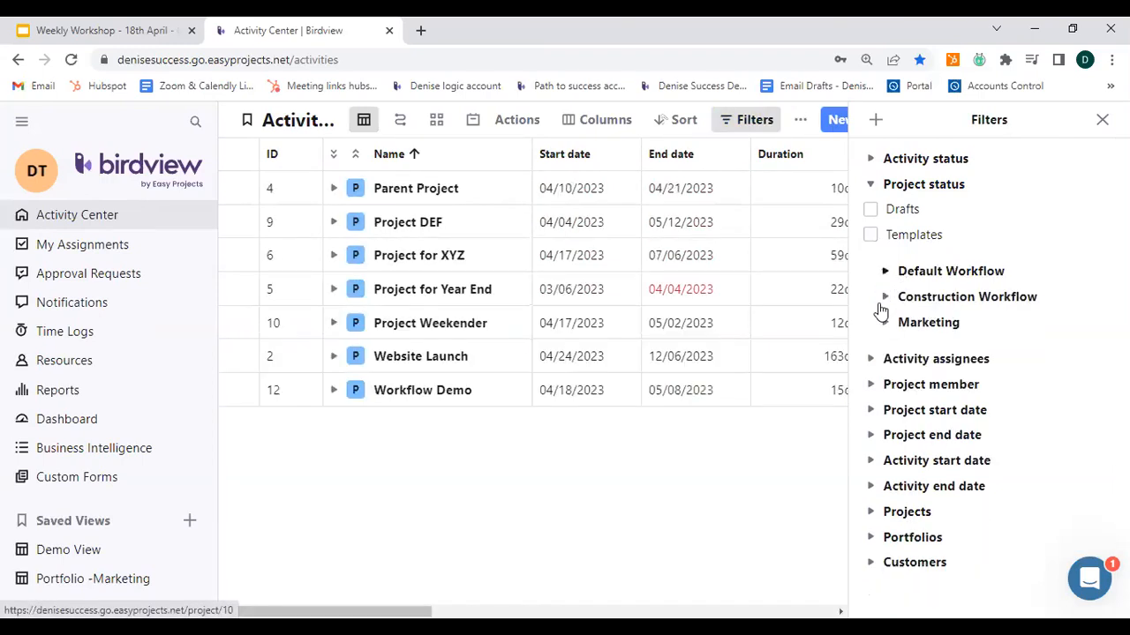
Filter the projects by the Construction Workflow's Building project status, check the list and clear that filter.
{"action": "left_click", "coordinate": [932, 308]}
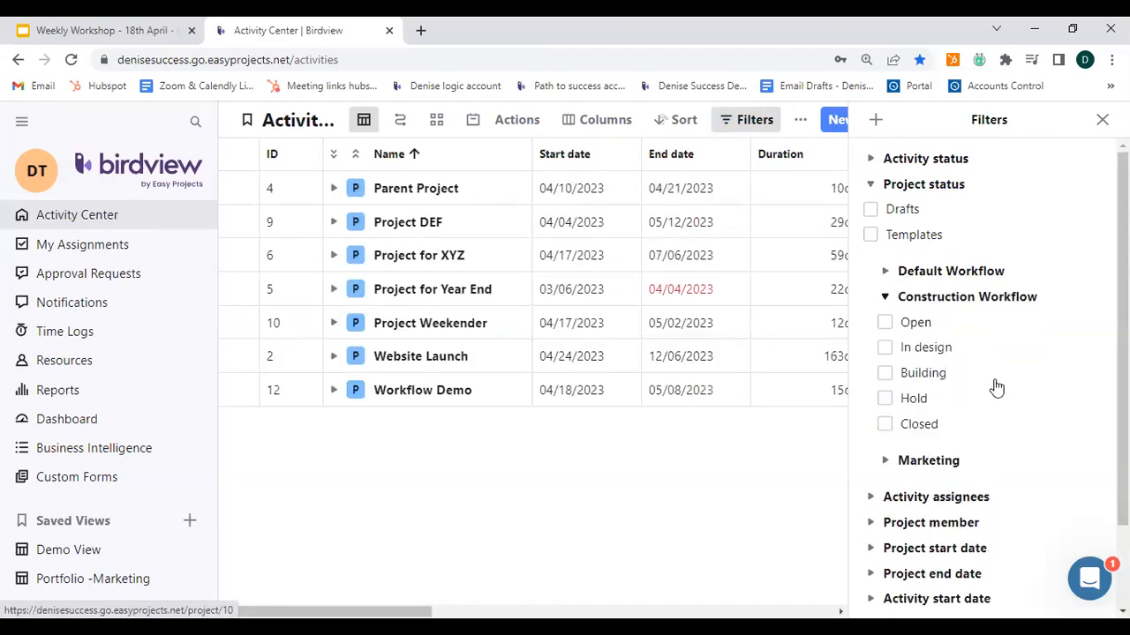
{"action": "left_click", "coordinate": [886, 375]}
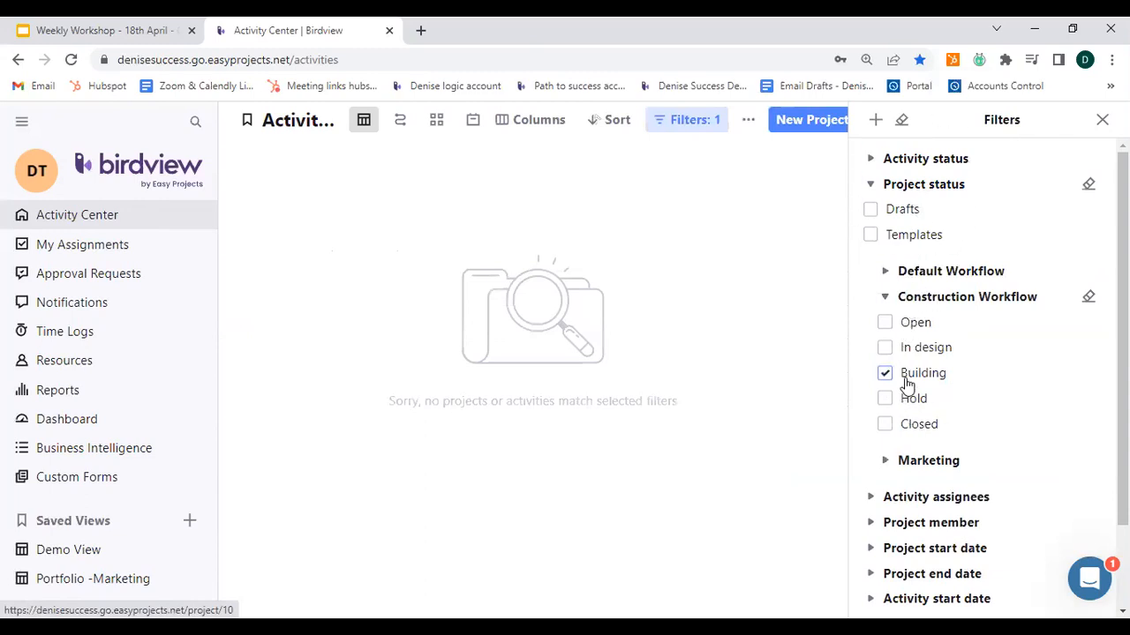
{"action": "key", "text": "ctrl"}
{"action": "left_click", "coordinate": [885, 374]}
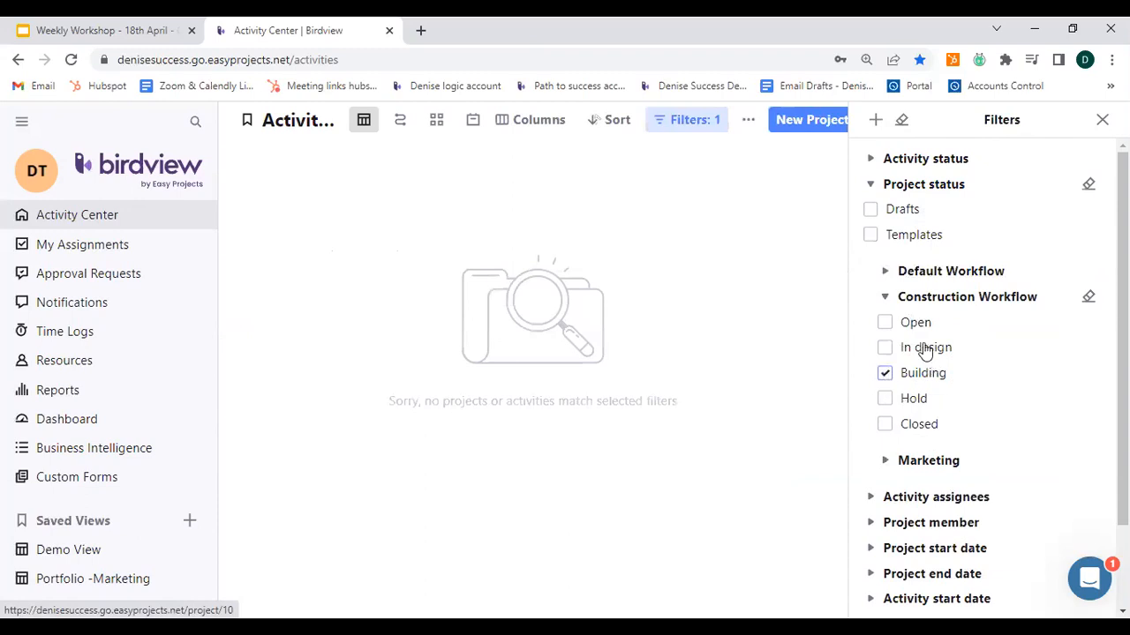
{"action": "left_click", "coordinate": [886, 298]}
Filter by the Construction Workflow's Building activity status and examine the matching Workflow Demo stages and their statuses.
{"action": "left_click", "coordinate": [871, 159]}
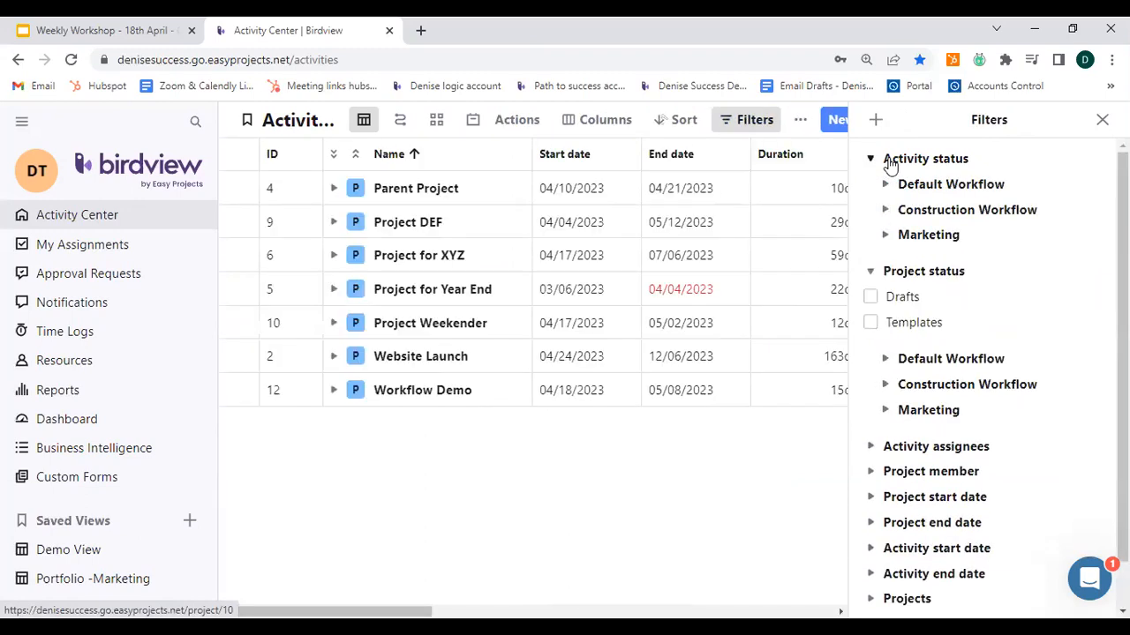
{"action": "key", "text": "ctrl"}
{"action": "left_click", "coordinate": [885, 211]}
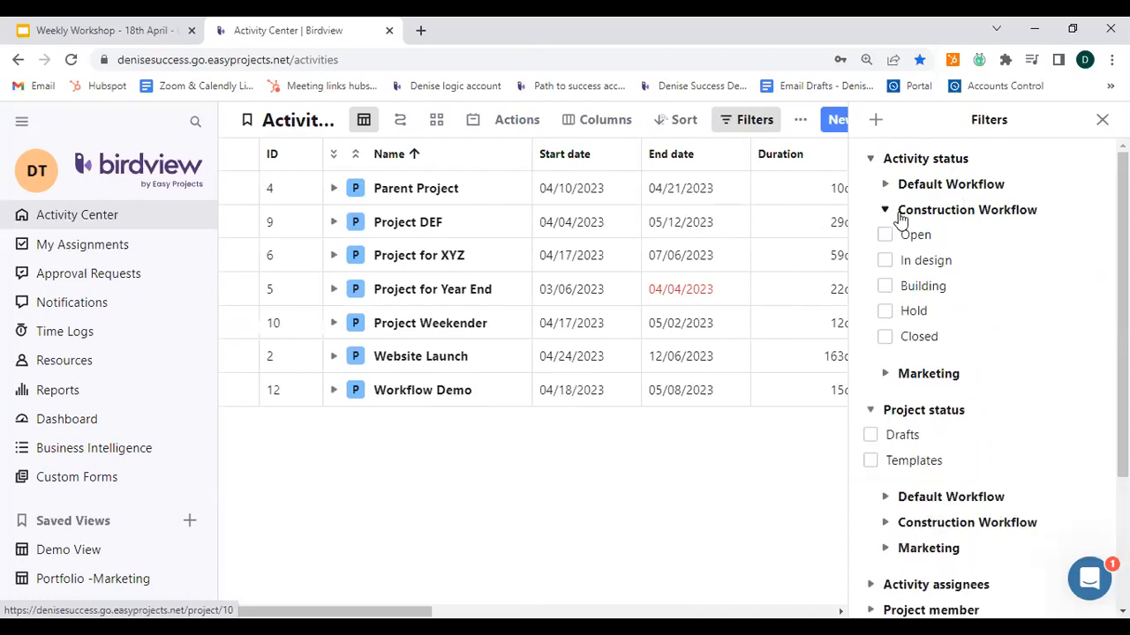
{"action": "key", "text": "ctrl"}
{"action": "left_click", "coordinate": [884, 288]}
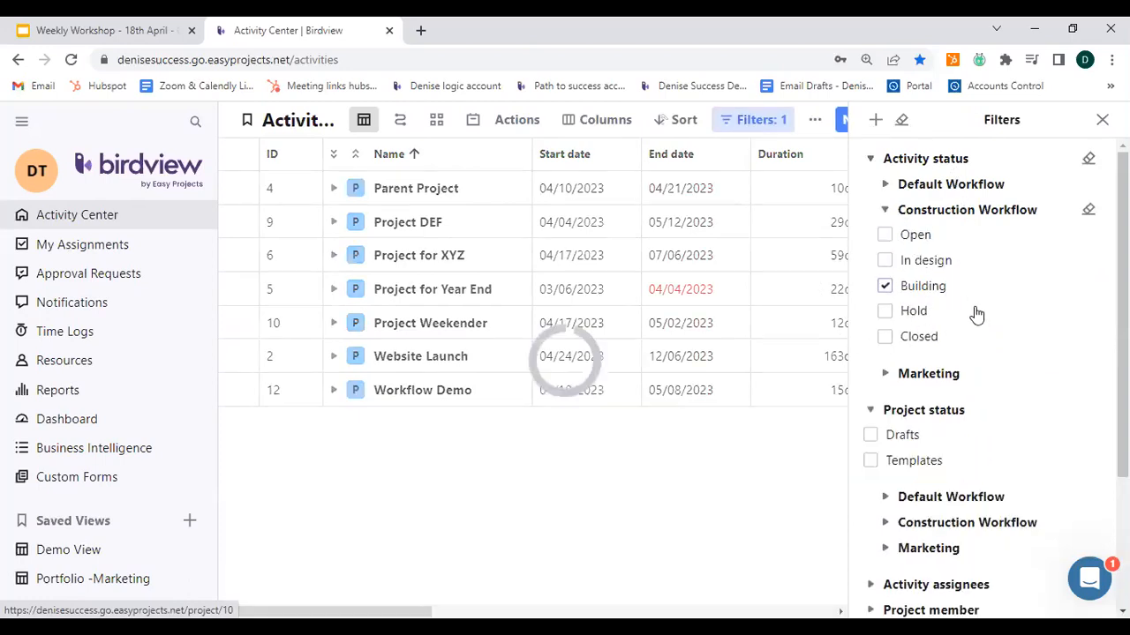
{"action": "key", "text": "ctrl"}
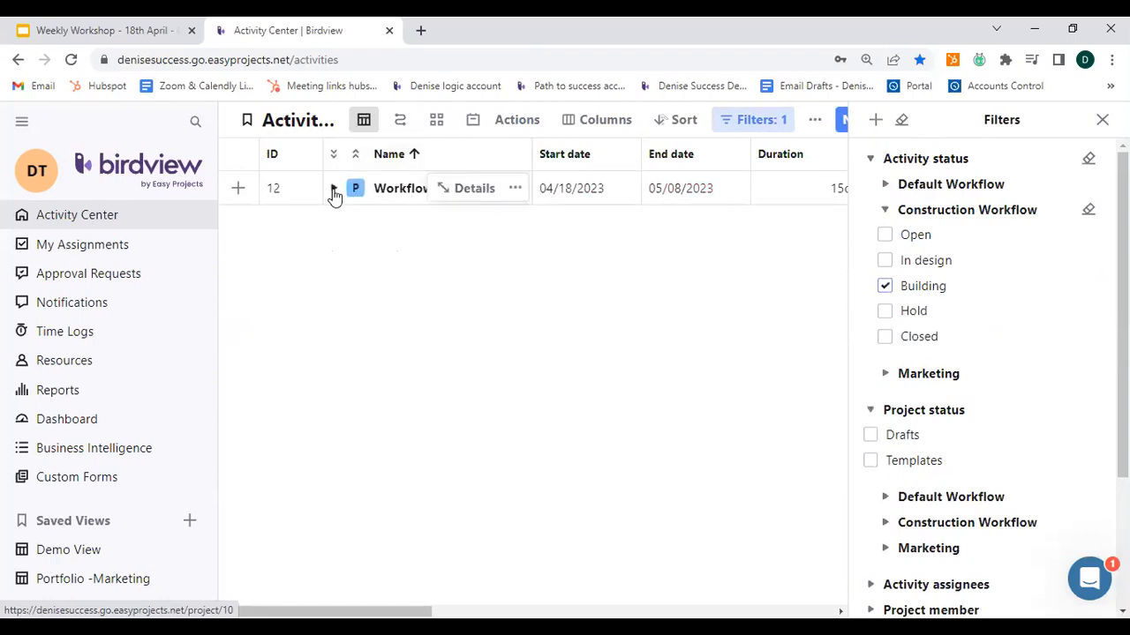
{"action": "left_click", "coordinate": [333, 189]}
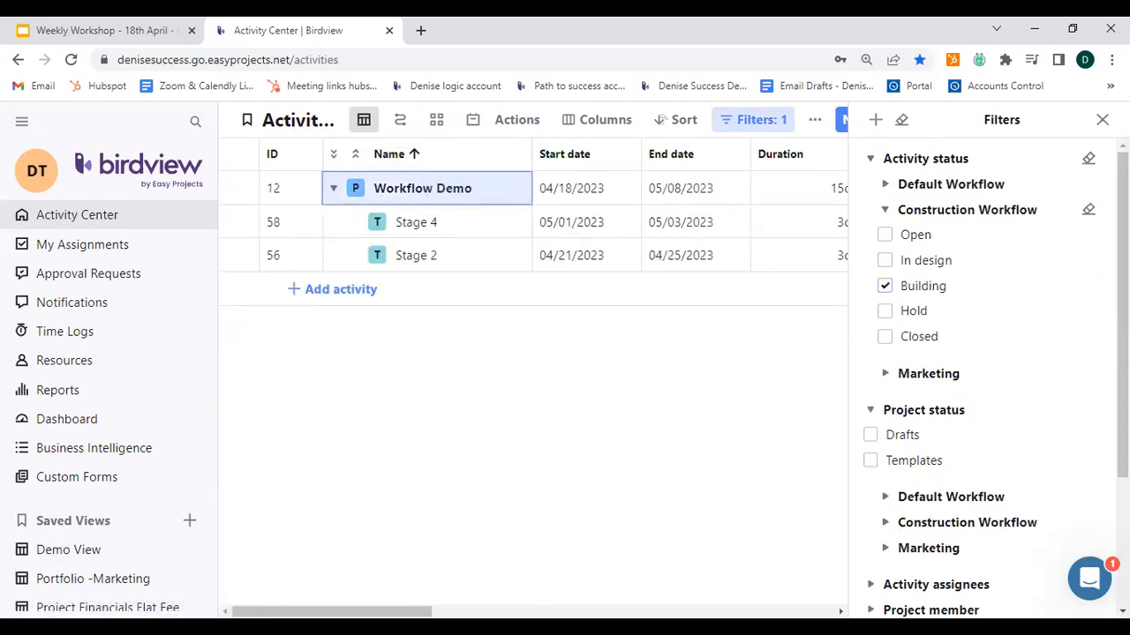
{"action": "scroll", "coordinate": [661, 221], "scroll_direction": "right", "scroll_amount": 3}
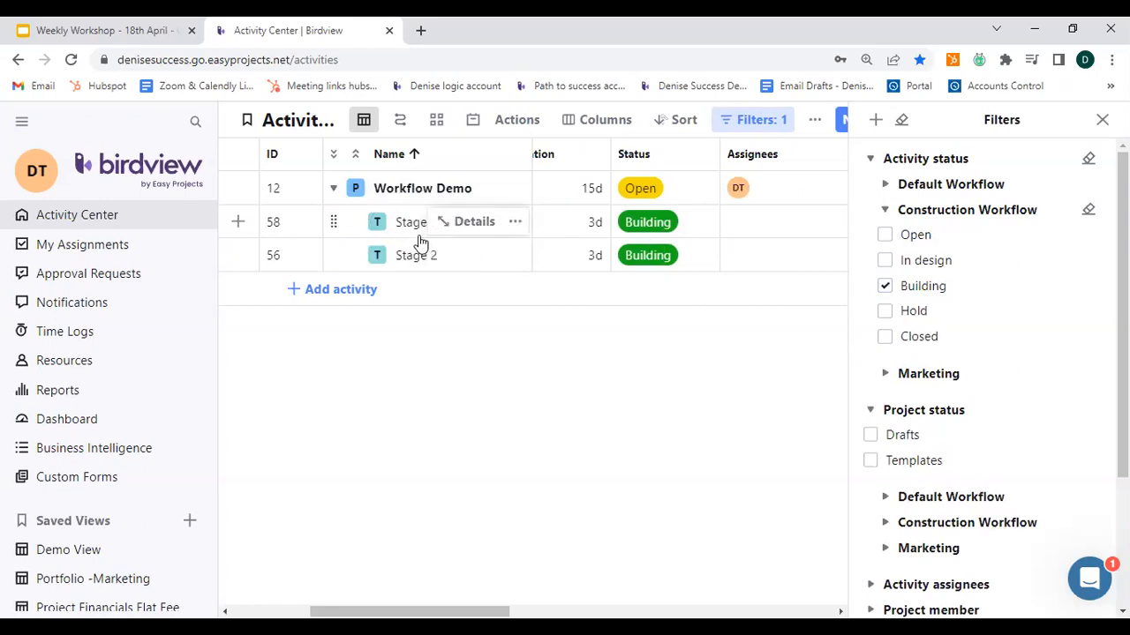
{"action": "key", "text": "ctrl"}
{"action": "key", "text": "ctrl"}
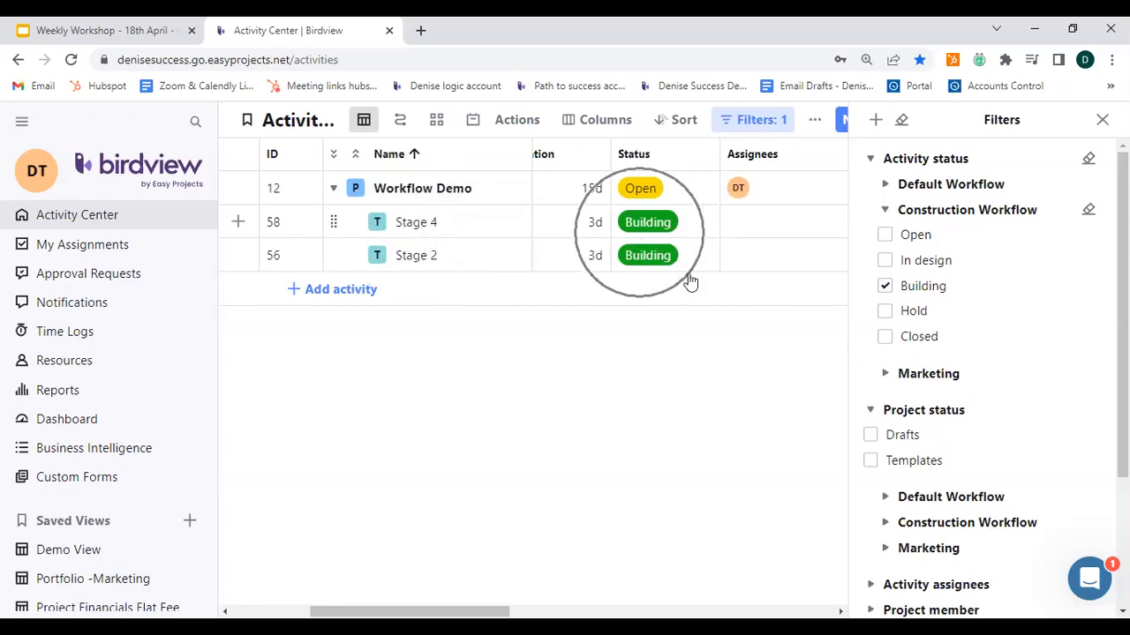
Clear the Building activity status filter, close the filters and collapse the Workflow Demo project.
{"action": "left_click", "coordinate": [884, 287]}
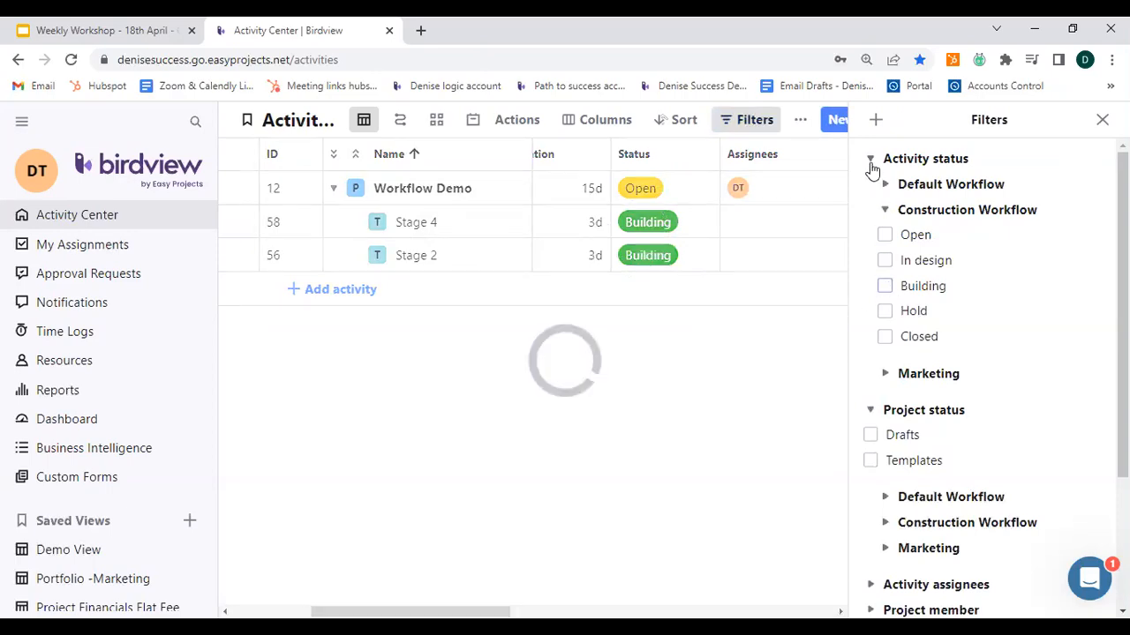
{"action": "left_click", "coordinate": [870, 158]}
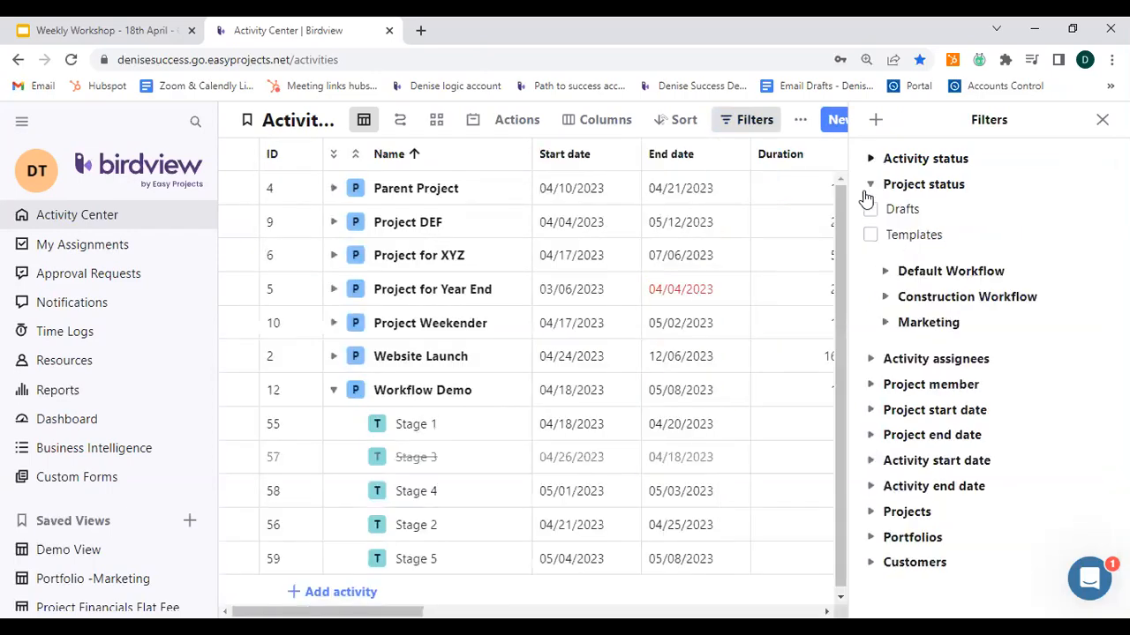
{"action": "left_click", "coordinate": [915, 188]}
{"action": "left_click", "coordinate": [1102, 119]}
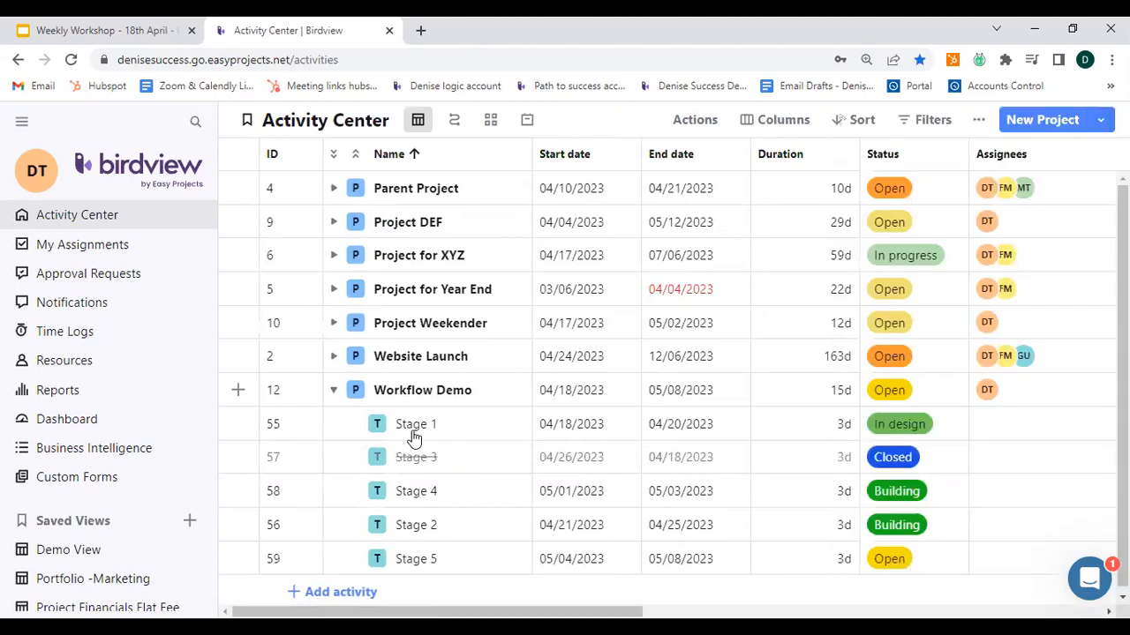
{"action": "left_click", "coordinate": [333, 390]}
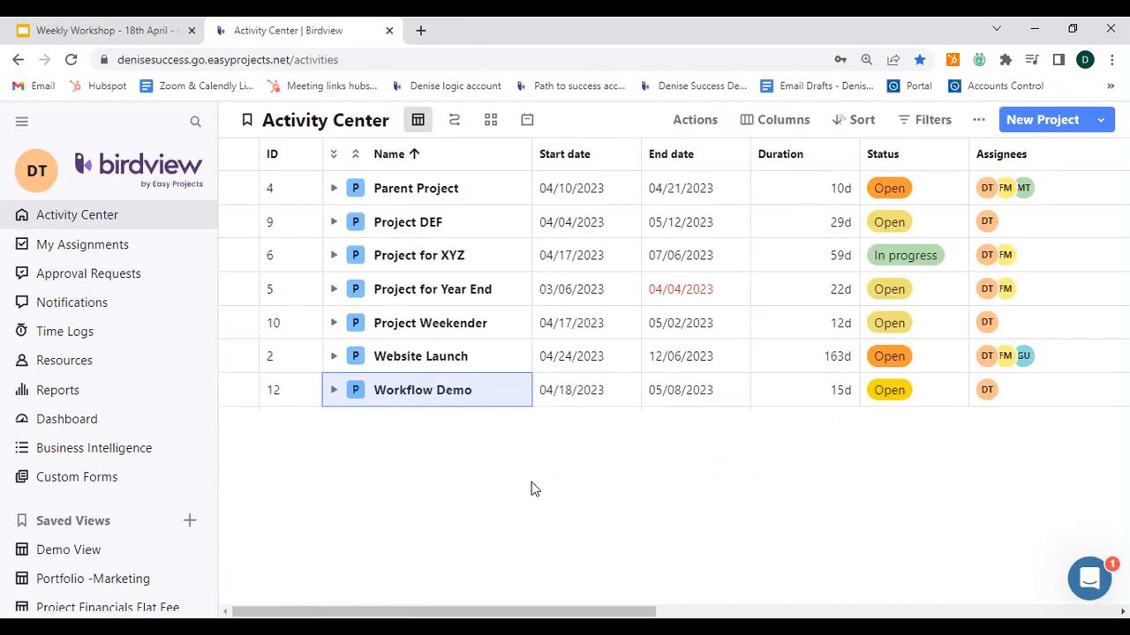
Filter the Activity Center to the Project for ABC template and close the filters.
{"action": "left_click", "coordinate": [932, 120]}
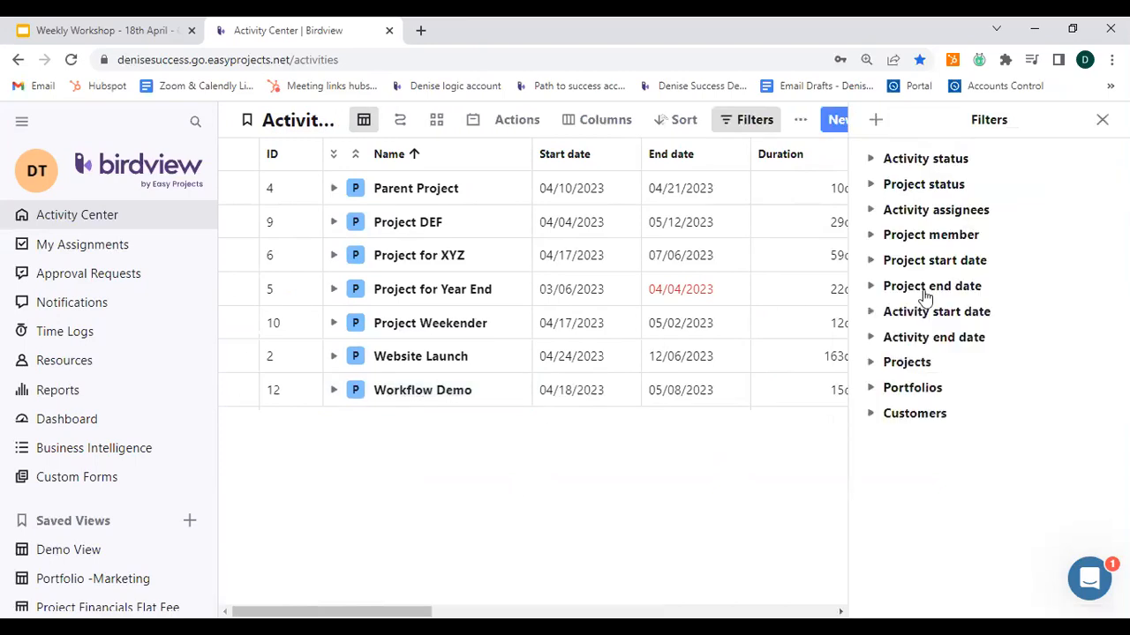
{"action": "left_click", "coordinate": [870, 362]}
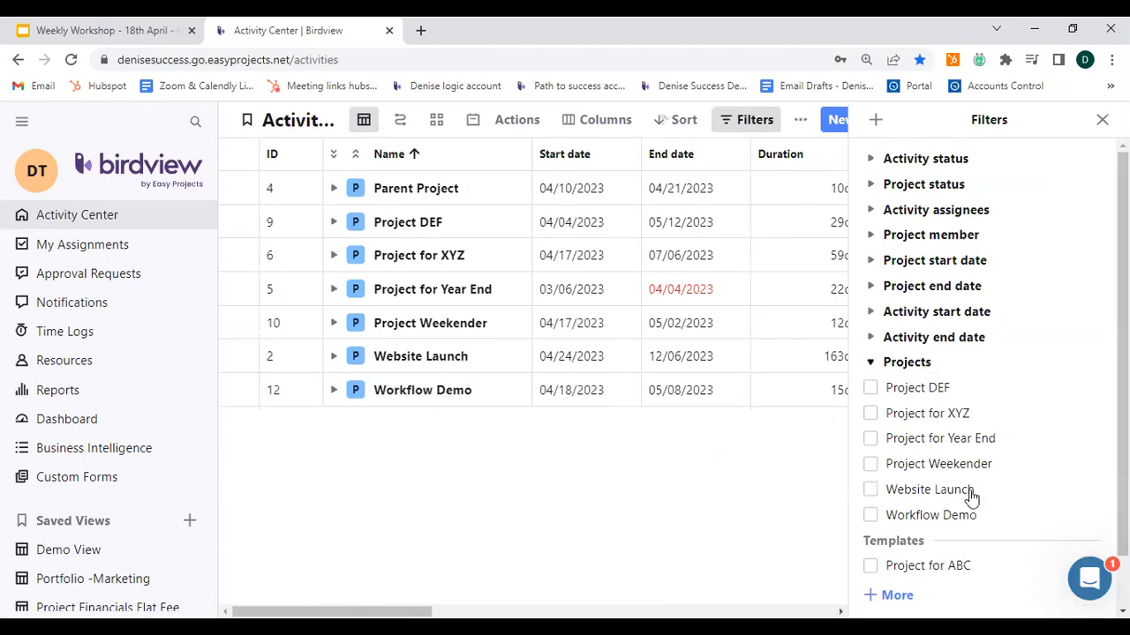
{"action": "scroll", "coordinate": [870, 514], "scroll_direction": "down", "scroll_amount": 1}
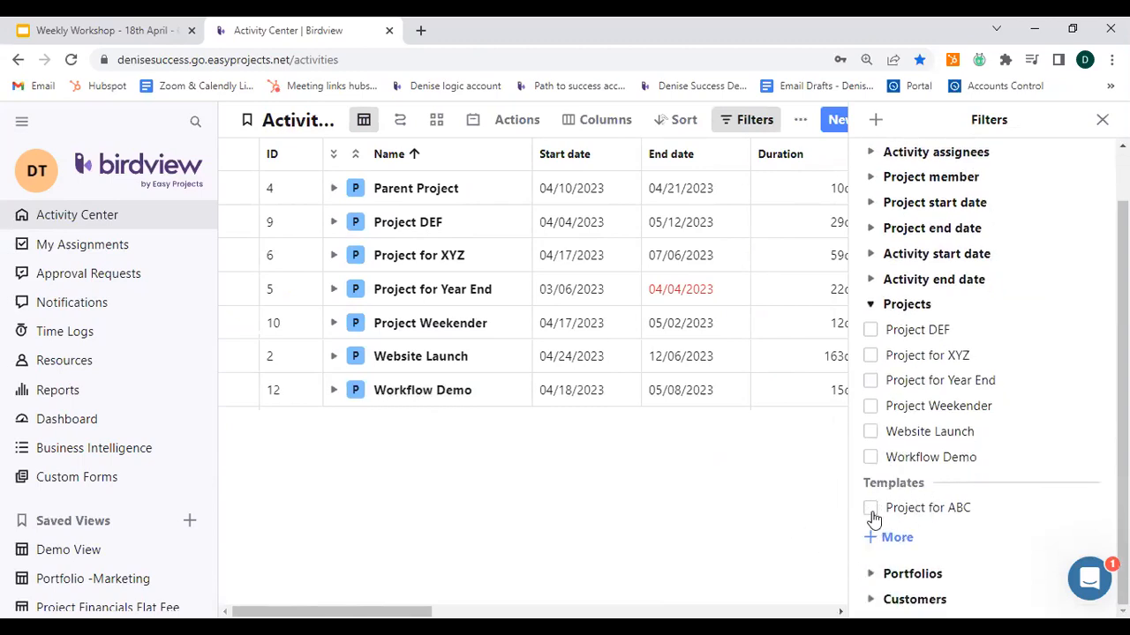
{"action": "left_click", "coordinate": [870, 508]}
{"action": "left_click", "coordinate": [1101, 119]}
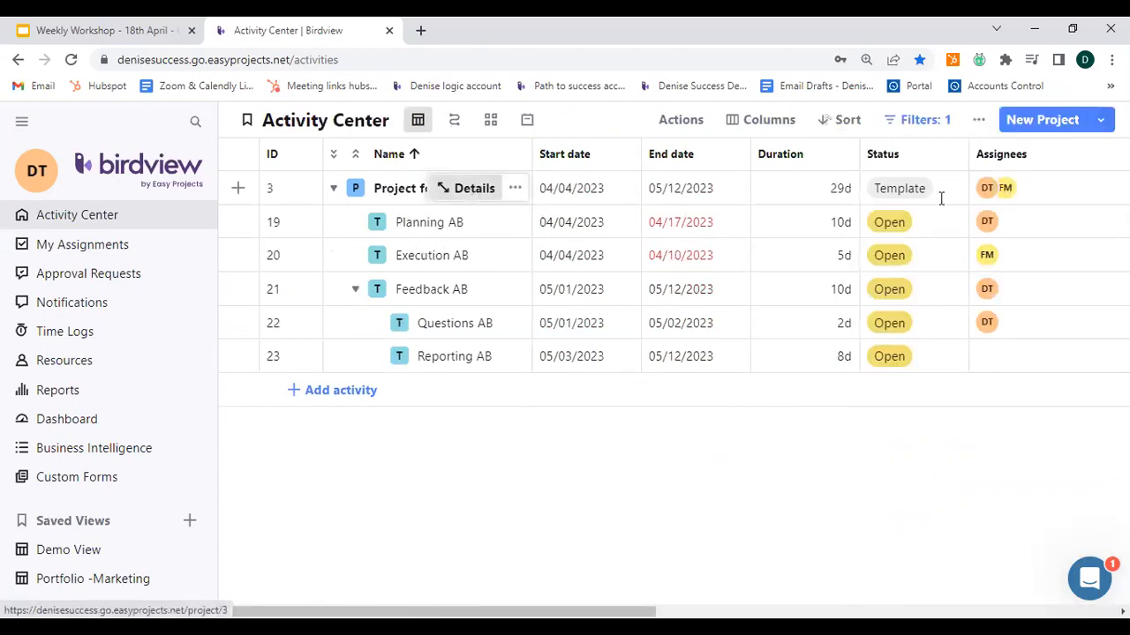
Assign the Construction Workflow to the Project for ABC template in its details, and close the details.
{"action": "left_click", "coordinate": [474, 188]}
{"action": "left_click", "coordinate": [943, 210]}
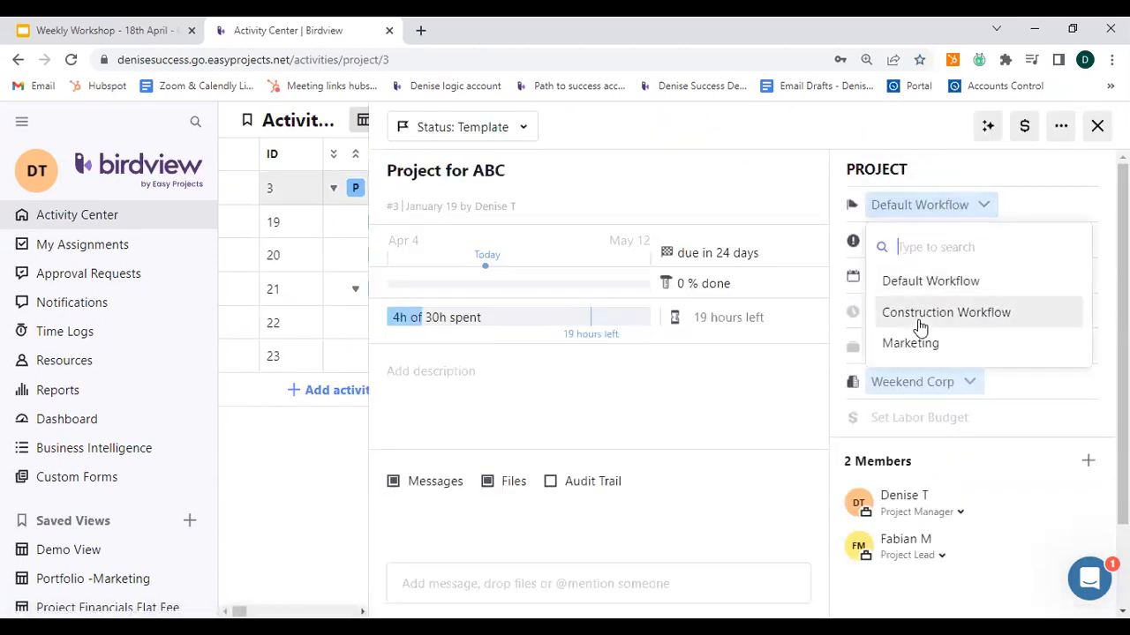
{"action": "left_click", "coordinate": [919, 326]}
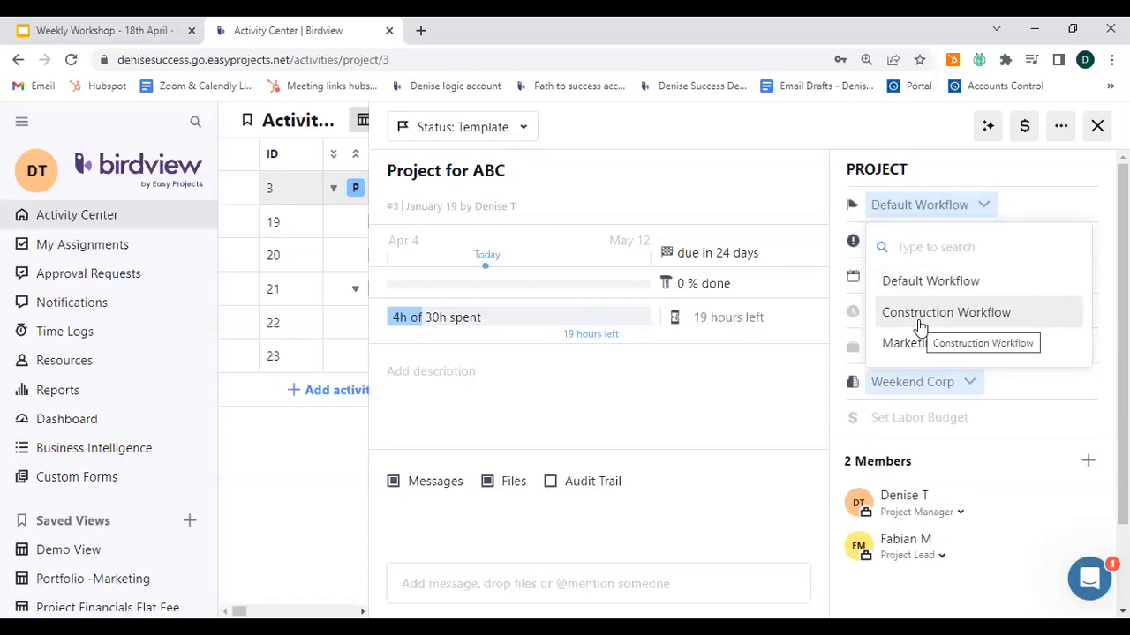
{"action": "left_click", "coordinate": [1097, 127]}
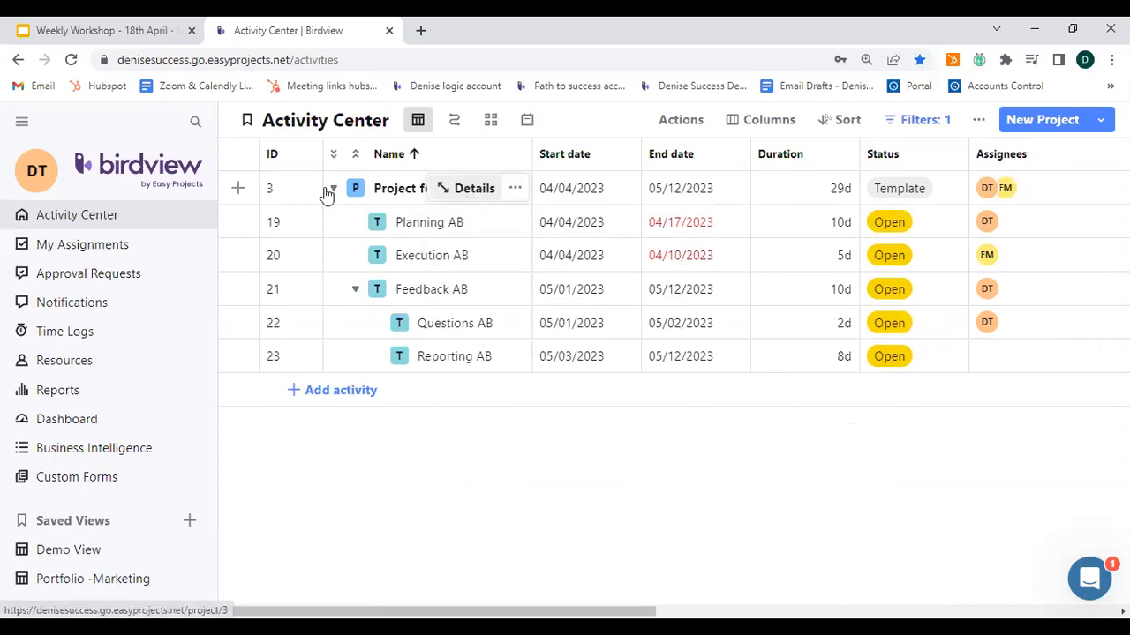
Collapse Project for ABC, clear the template's project filter and close the filters.
{"action": "left_click", "coordinate": [469, 202]}
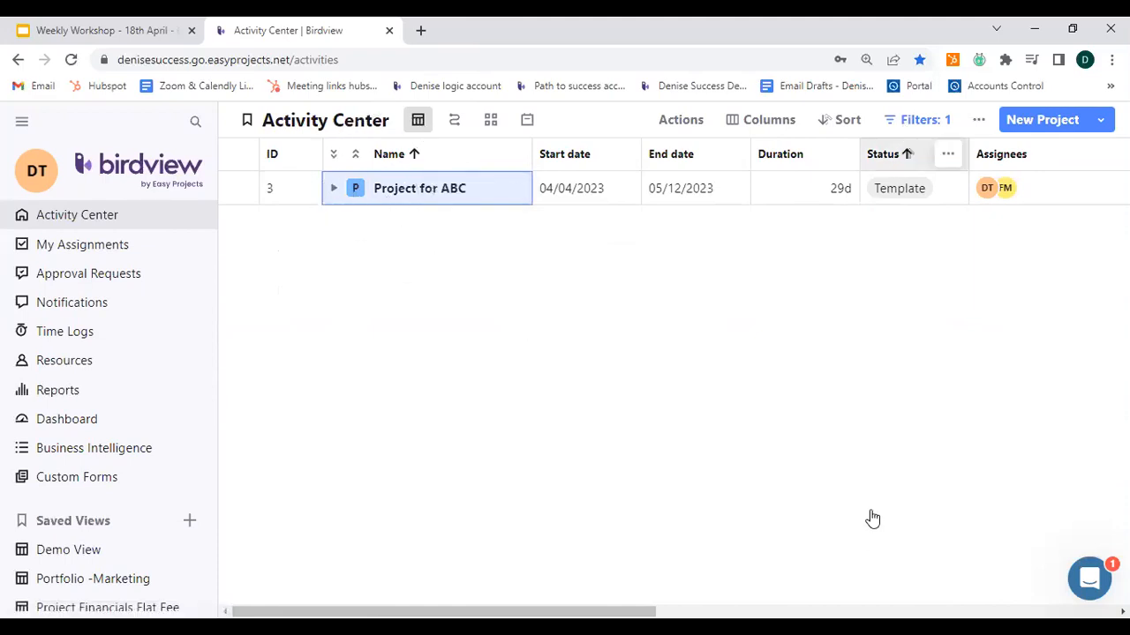
{"action": "left_click", "coordinate": [918, 119]}
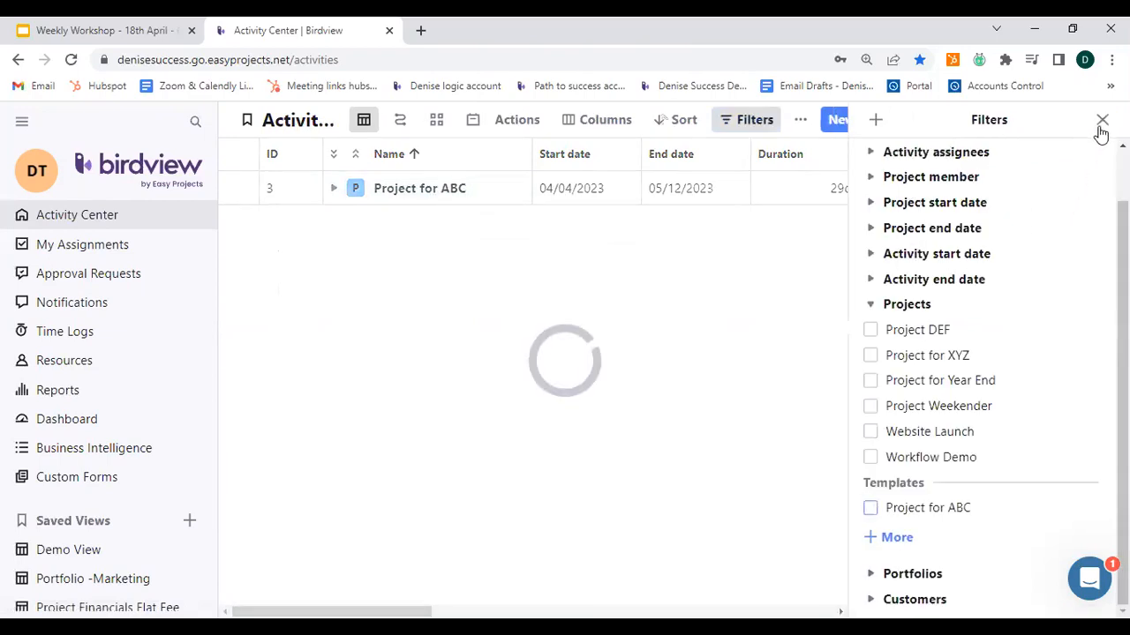
{"action": "left_click", "coordinate": [418, 499]}
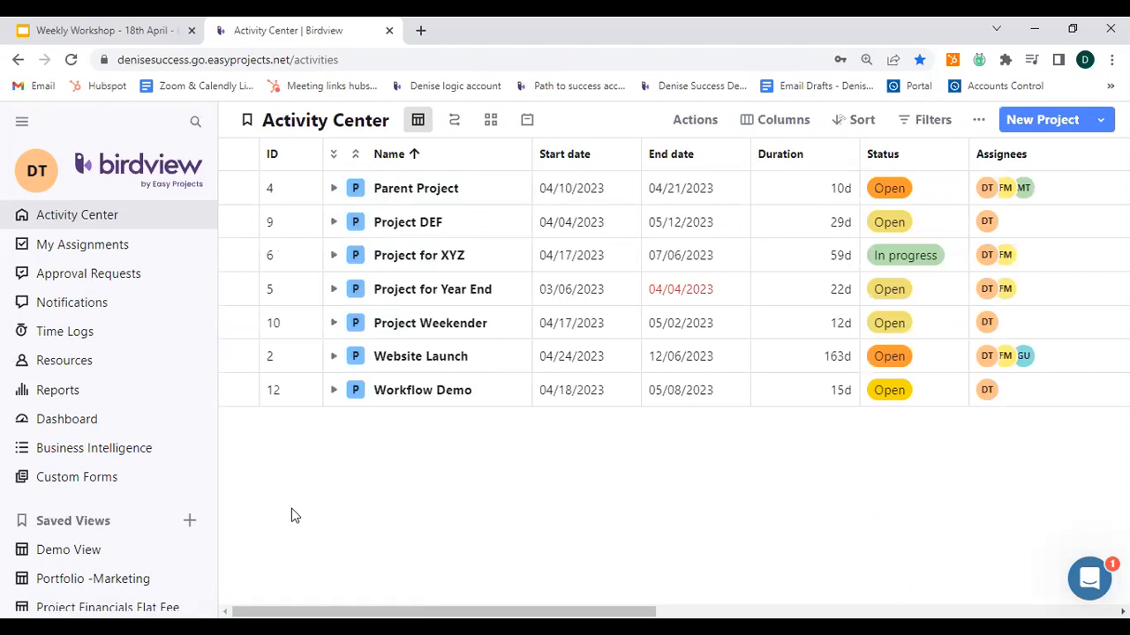
Edit the New Project Request custom form, setting the workflow in its Project conversion rules to Construction Workflow.
{"action": "left_click", "coordinate": [88, 477]}
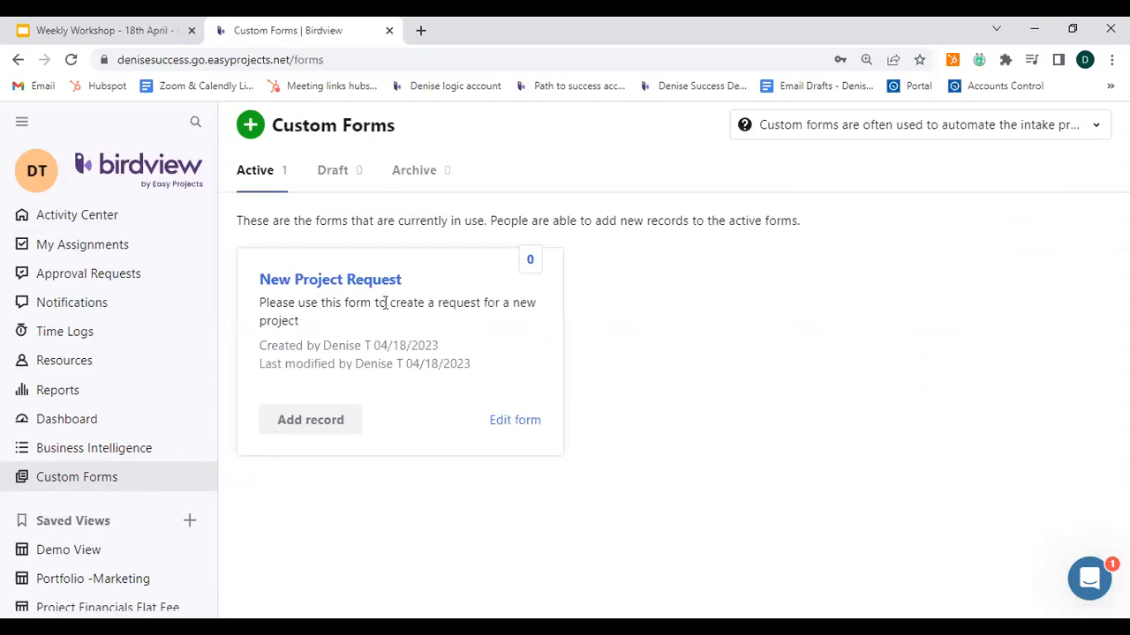
{"action": "left_click", "coordinate": [326, 281]}
{"action": "left_click", "coordinate": [517, 422]}
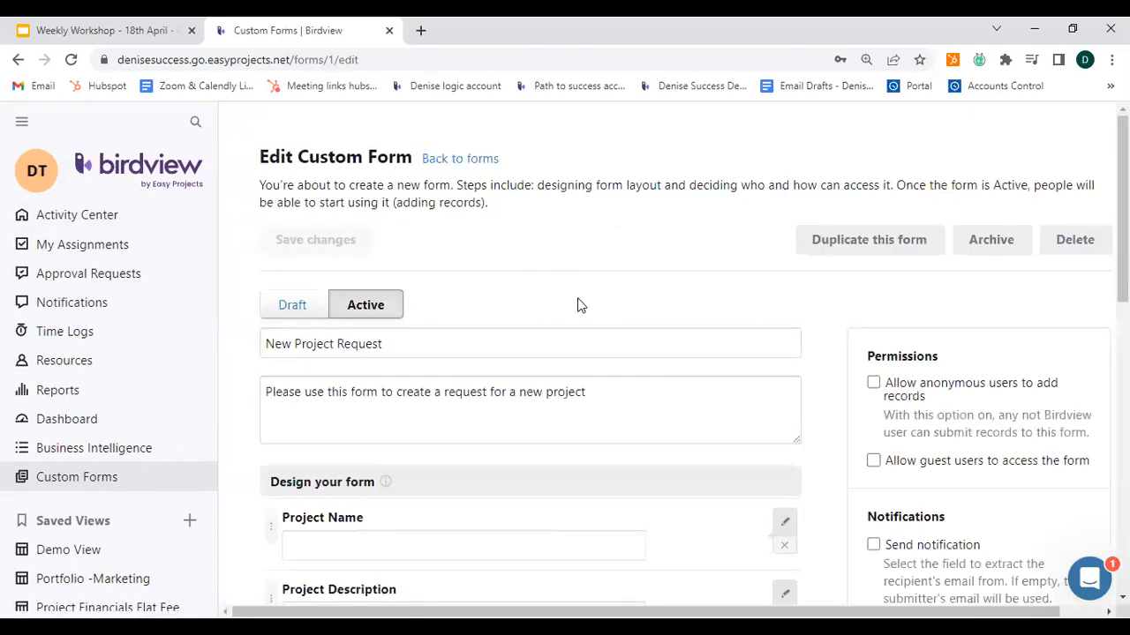
{"action": "scroll", "coordinate": [579, 315], "scroll_direction": "down", "scroll_amount": 4}
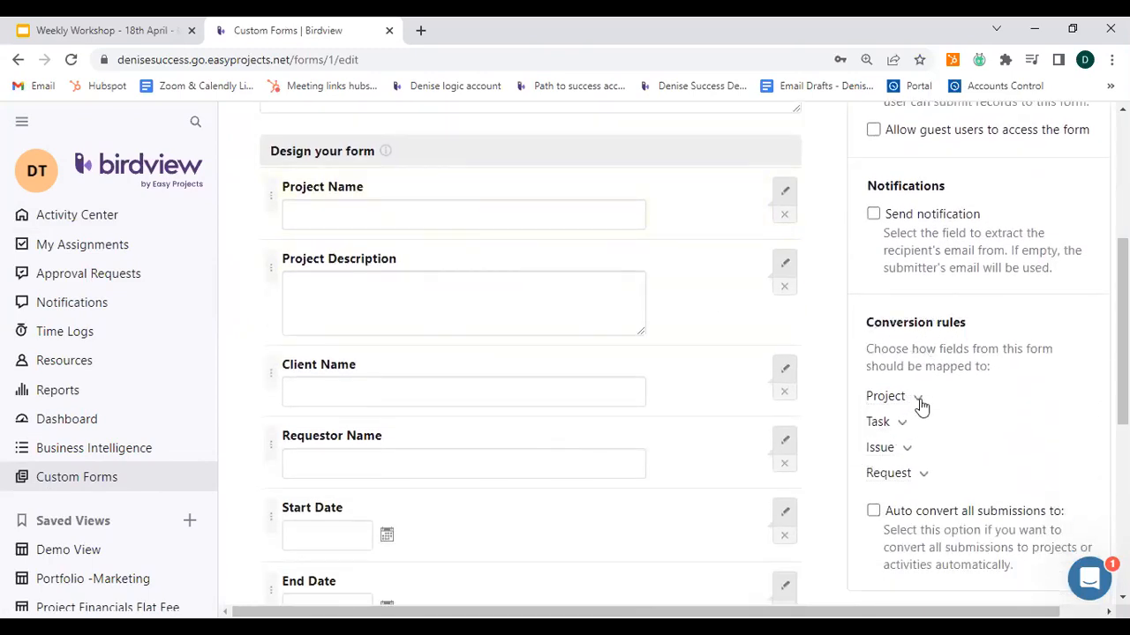
{"action": "left_click", "coordinate": [918, 399]}
{"action": "scroll", "coordinate": [995, 441], "scroll_direction": "down", "scroll_amount": 2}
{"action": "left_click", "coordinate": [970, 346]}
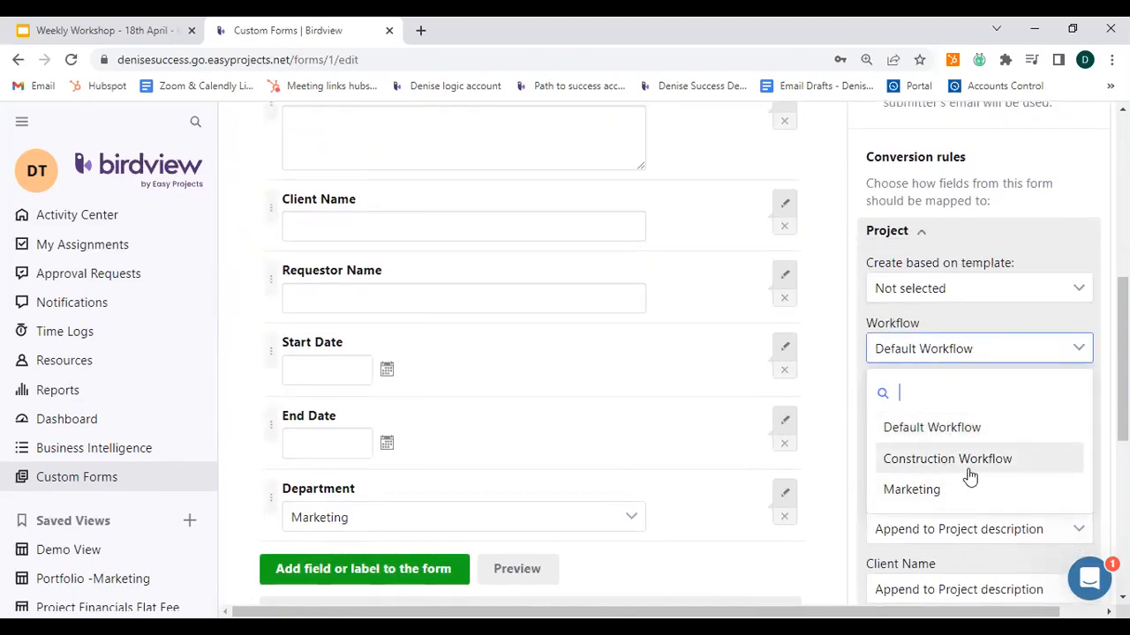
{"action": "left_click", "coordinate": [966, 466]}
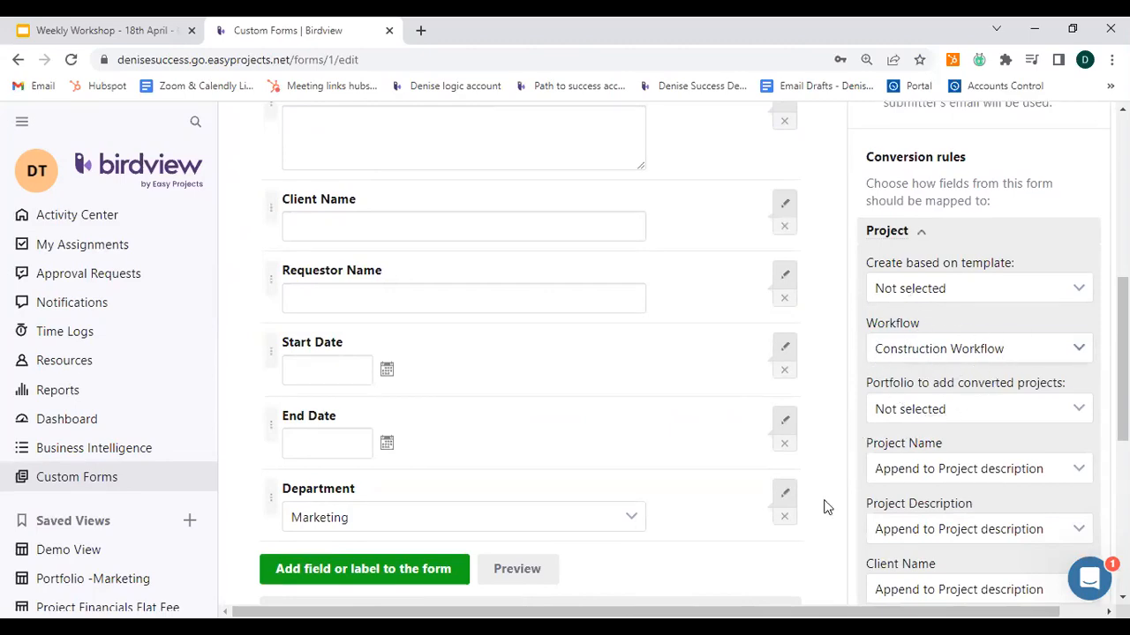
Look over the New Project Request form's fields and conversion rules and return to the Activity Center.
{"action": "scroll", "coordinate": [854, 510], "scroll_direction": "down", "scroll_amount": 1}
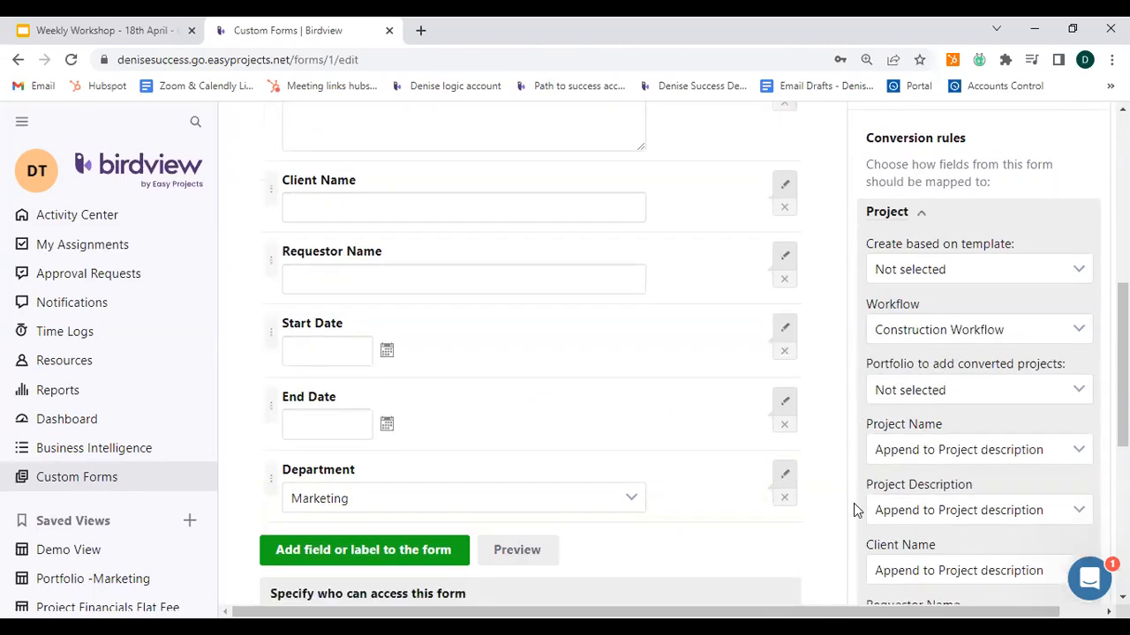
{"action": "scroll", "coordinate": [854, 510], "scroll_direction": "up", "scroll_amount": 2}
{"action": "scroll", "coordinate": [854, 510], "scroll_direction": "down", "scroll_amount": 1}
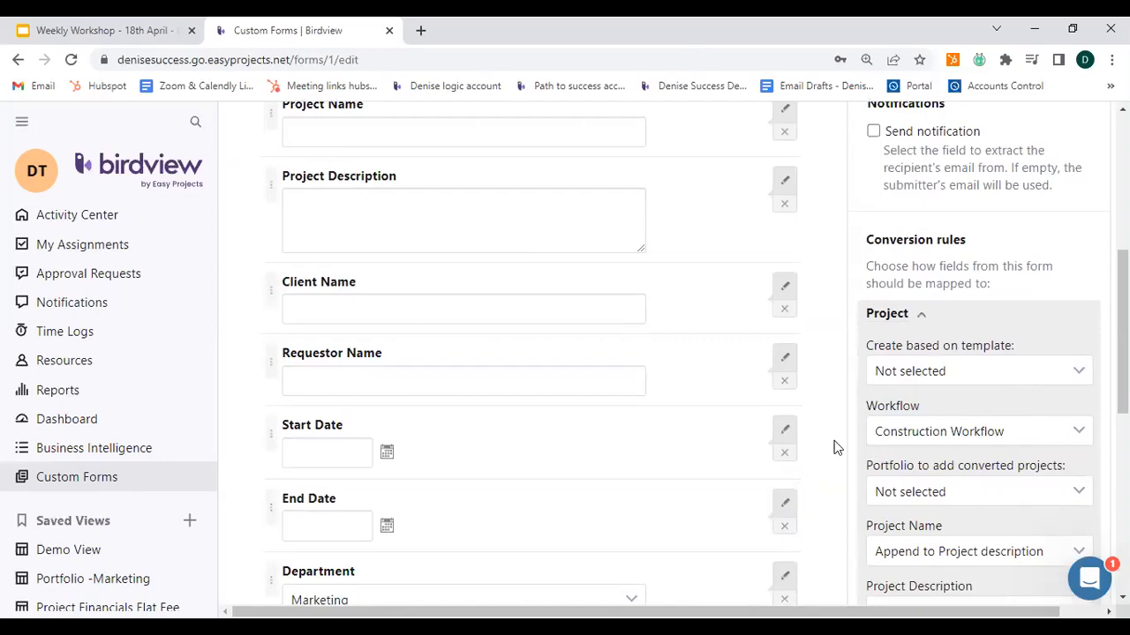
{"action": "scroll", "coordinate": [836, 449], "scroll_direction": "up", "scroll_amount": 5}
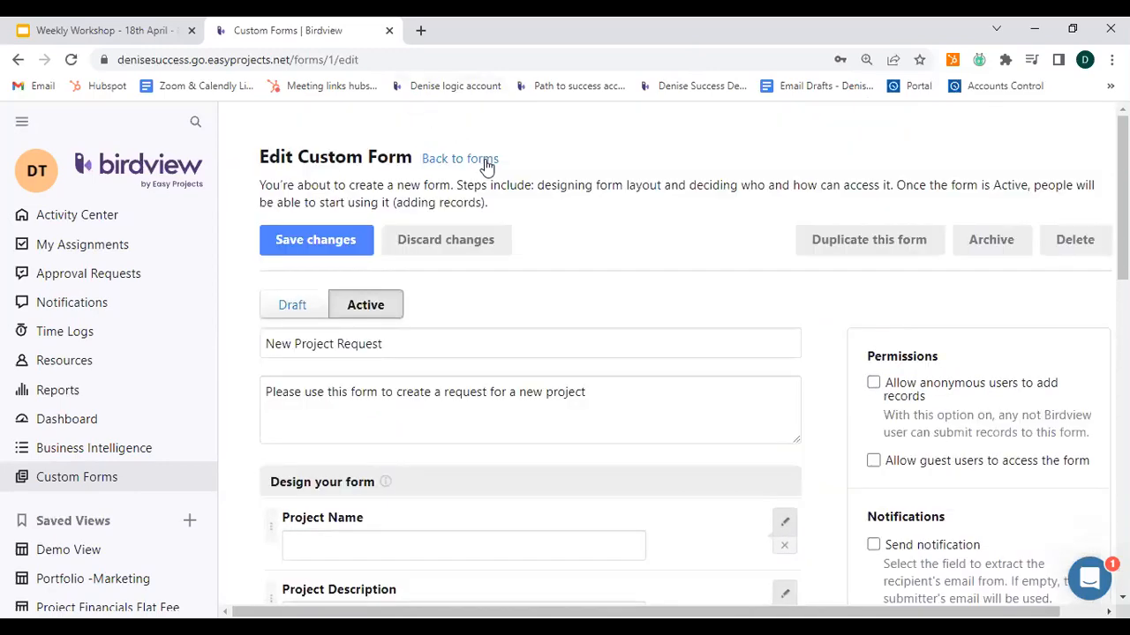
{"action": "left_click", "coordinate": [115, 228]}
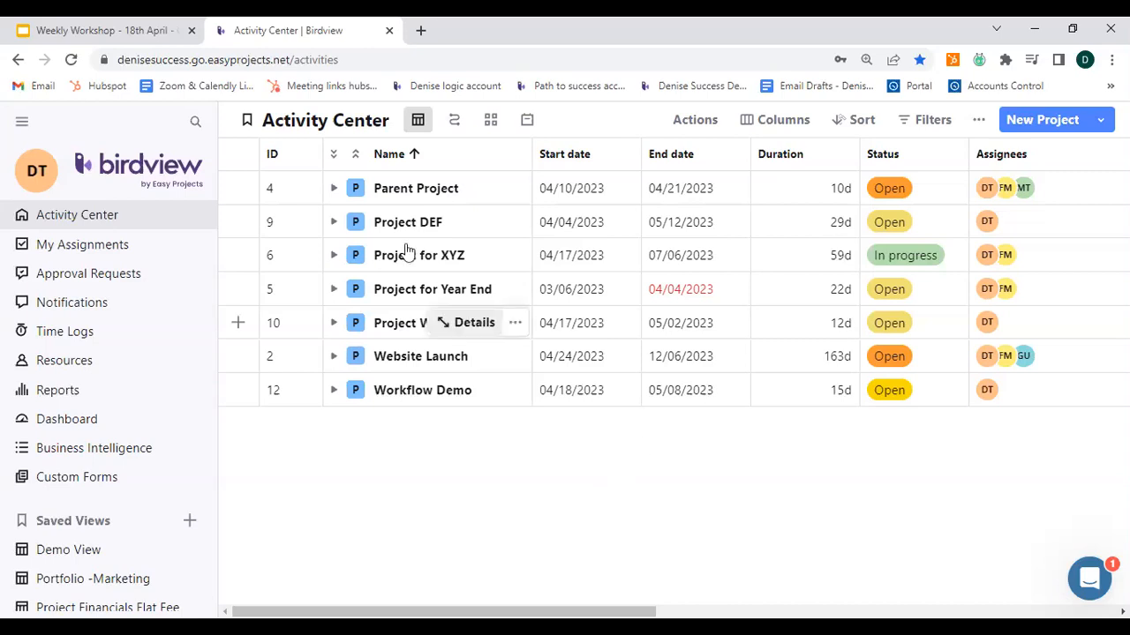
Set the default workflow for new projects to Marketing in the personal advanced settings and return to the Activity Center.
{"action": "left_click", "coordinate": [37, 175]}
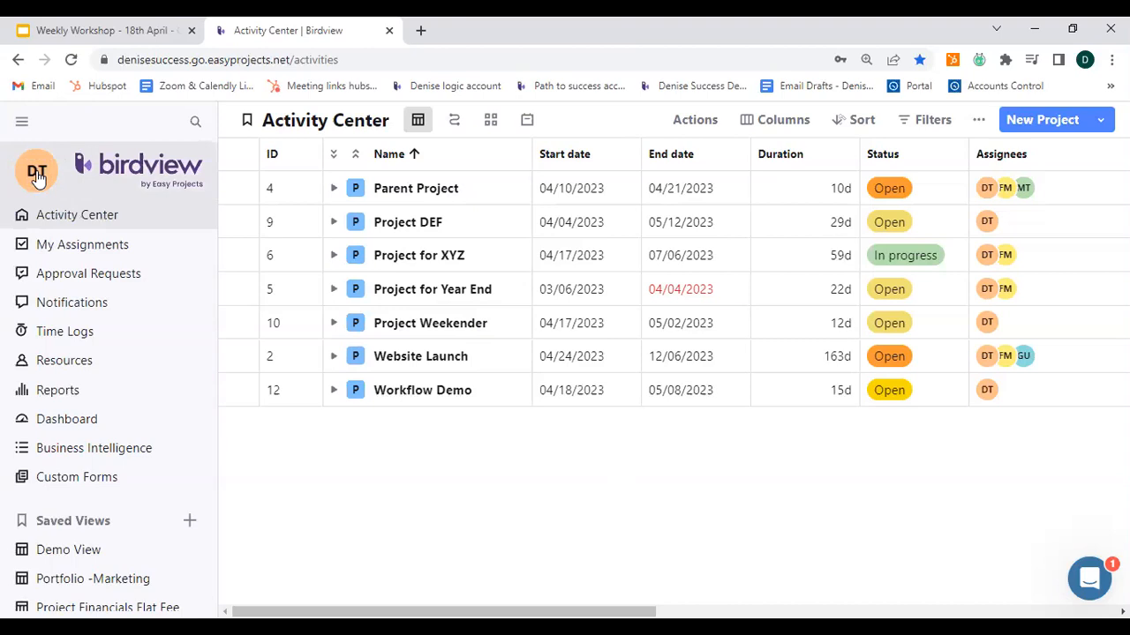
{"action": "left_click", "coordinate": [35, 184]}
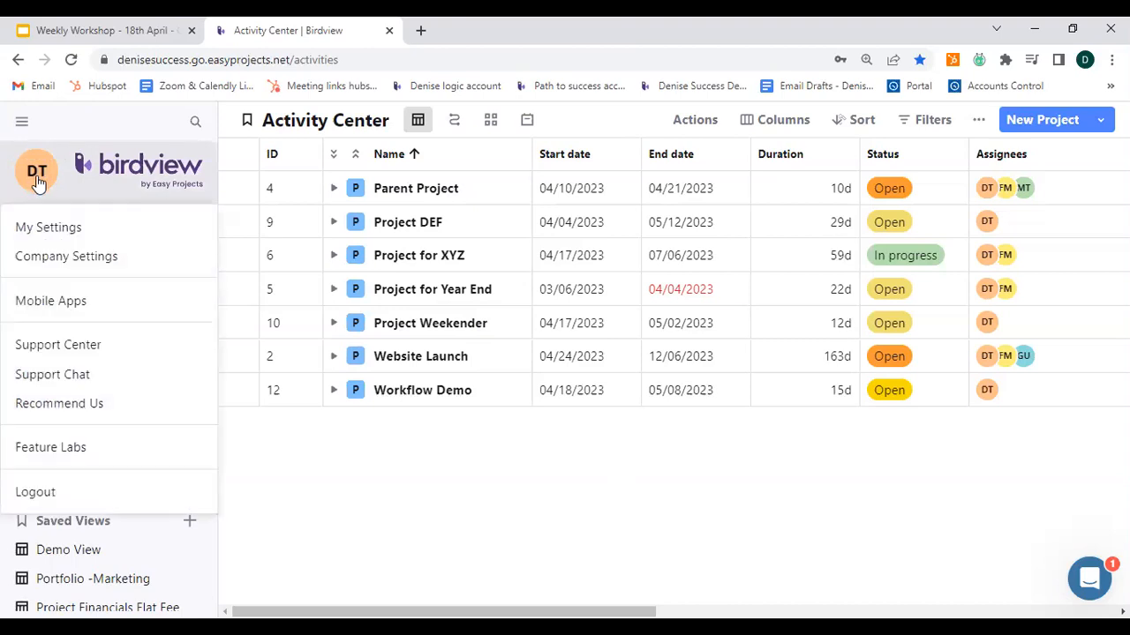
{"action": "left_click", "coordinate": [47, 231]}
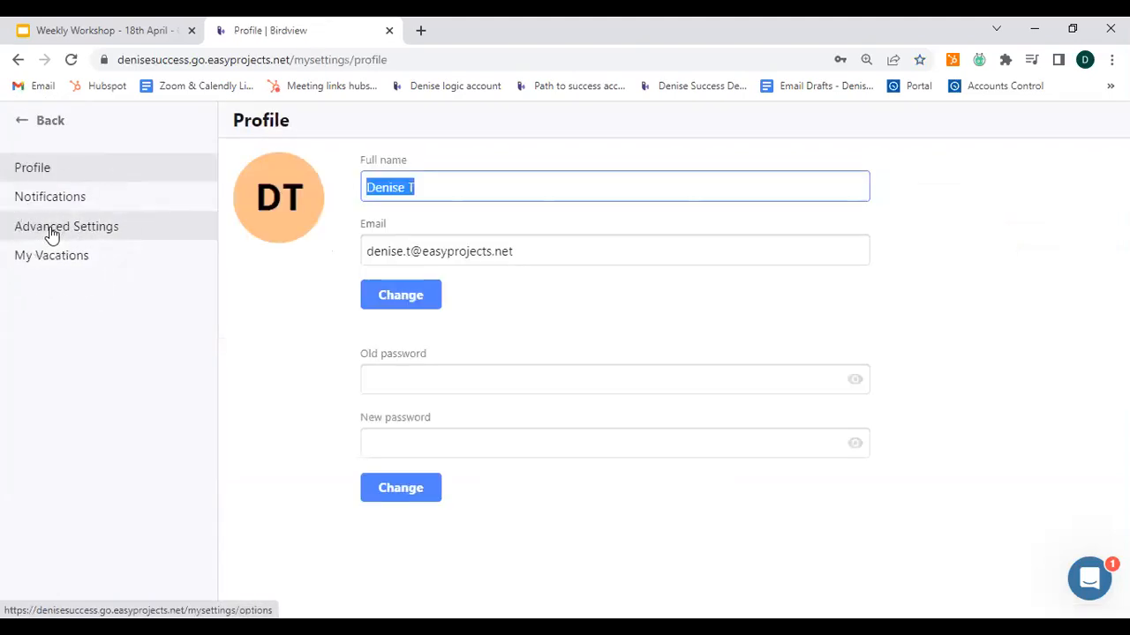
{"action": "left_click", "coordinate": [50, 229]}
{"action": "left_click", "coordinate": [357, 252]}
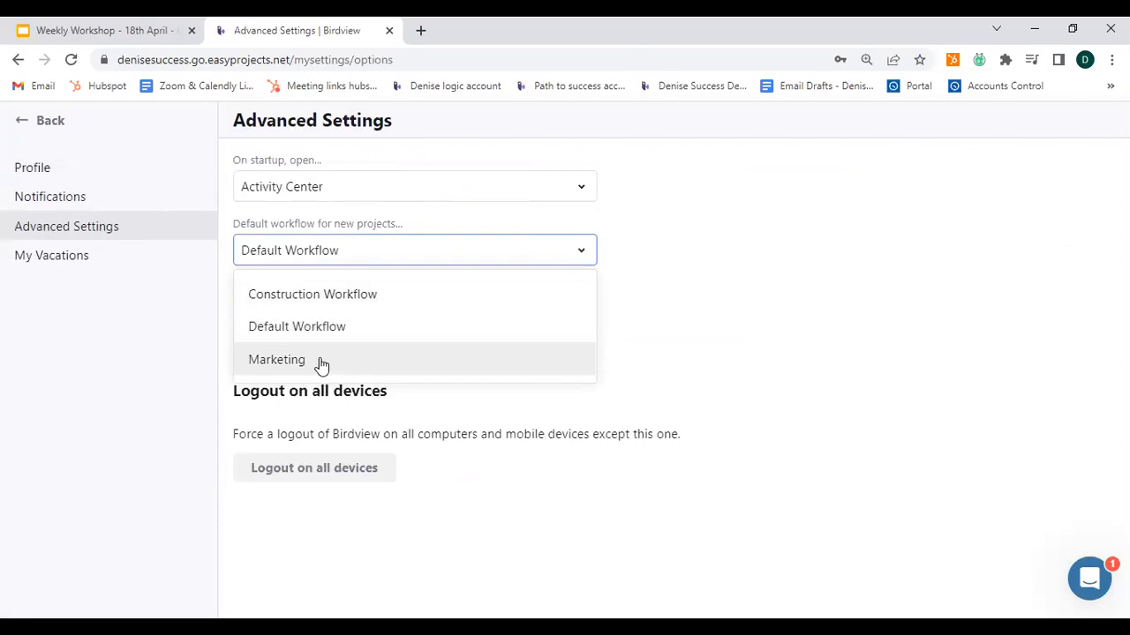
{"action": "left_click", "coordinate": [321, 361]}
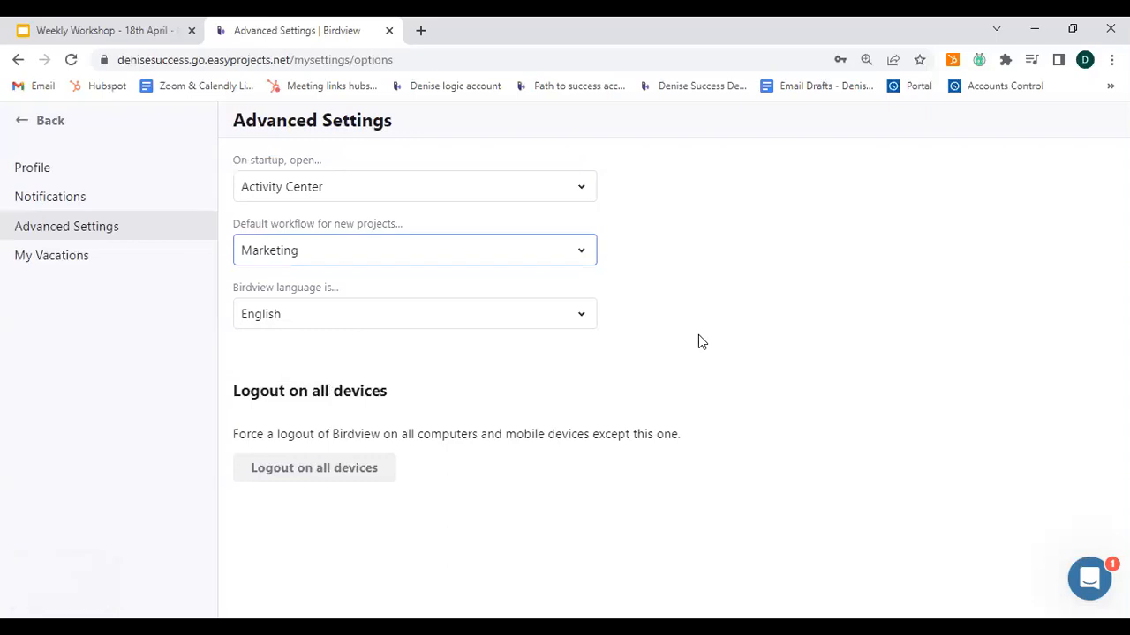
{"action": "left_click", "coordinate": [36, 132]}
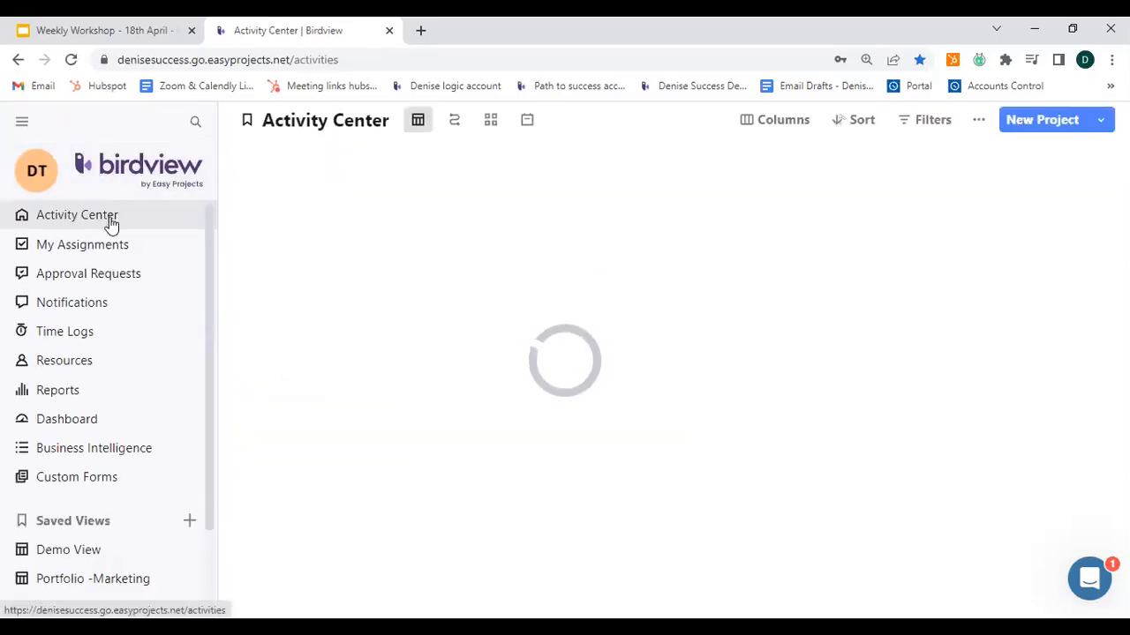